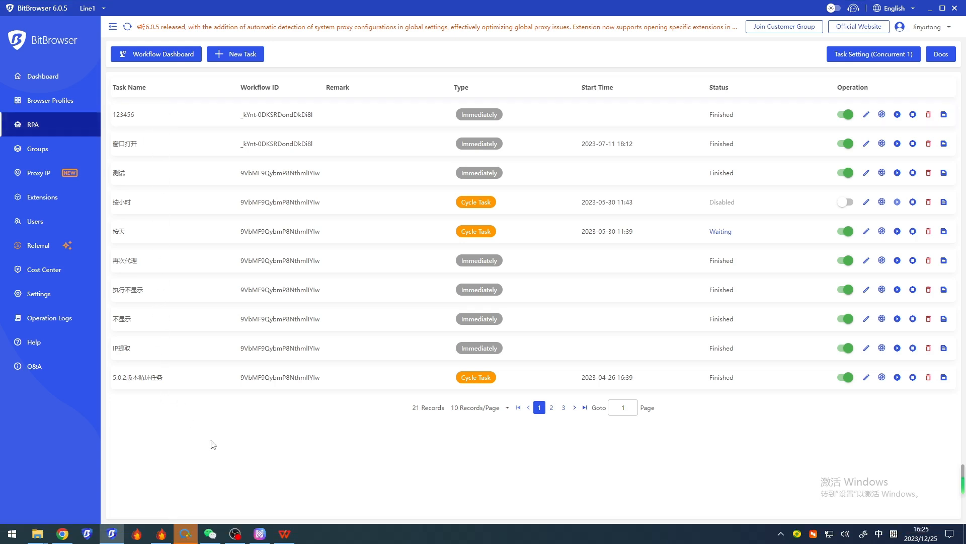
Switch to the WPS presentation BitBrowser-RPA-en.pptx and show the slide on what a workflow is and how to design one
{"action": "left_click", "coordinate": [169, 64]}
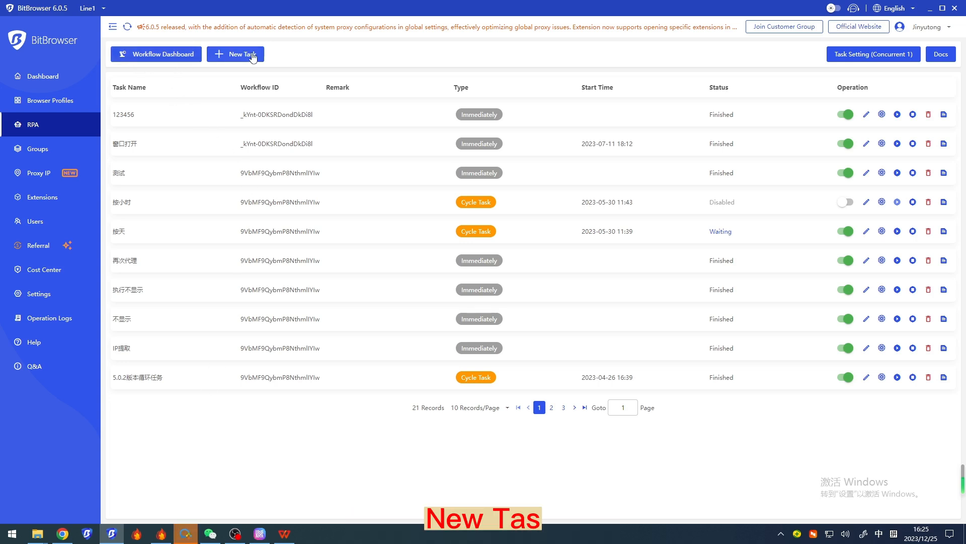
{"action": "left_click", "coordinate": [284, 534]}
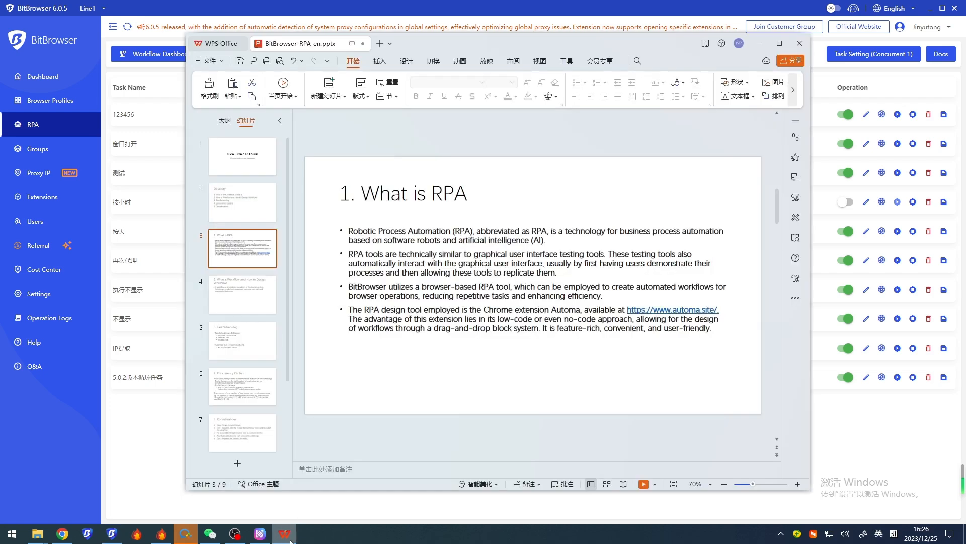
{"action": "left_click", "coordinate": [242, 304]}
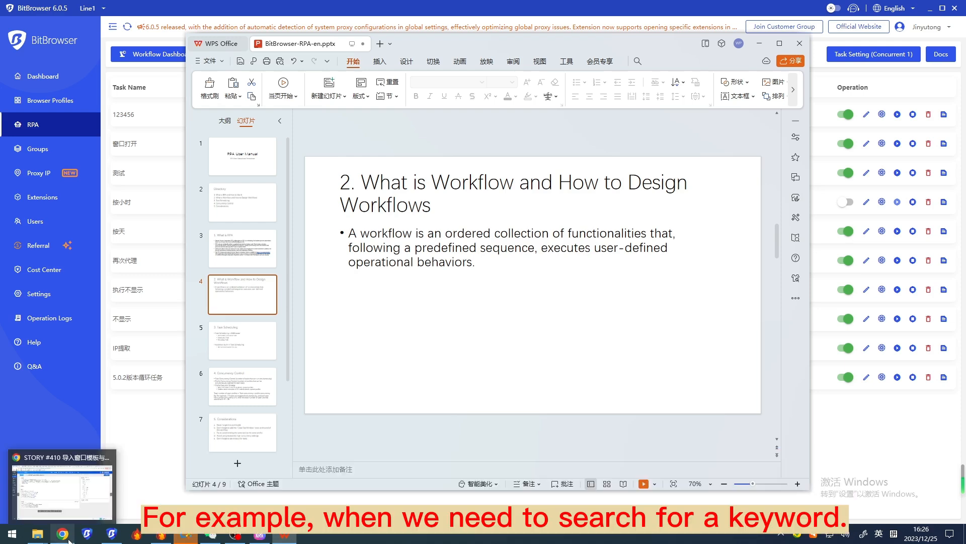
Switch to Chrome, search Google for bitbrowser and look through the results page
{"action": "left_click", "coordinate": [180, 490]}
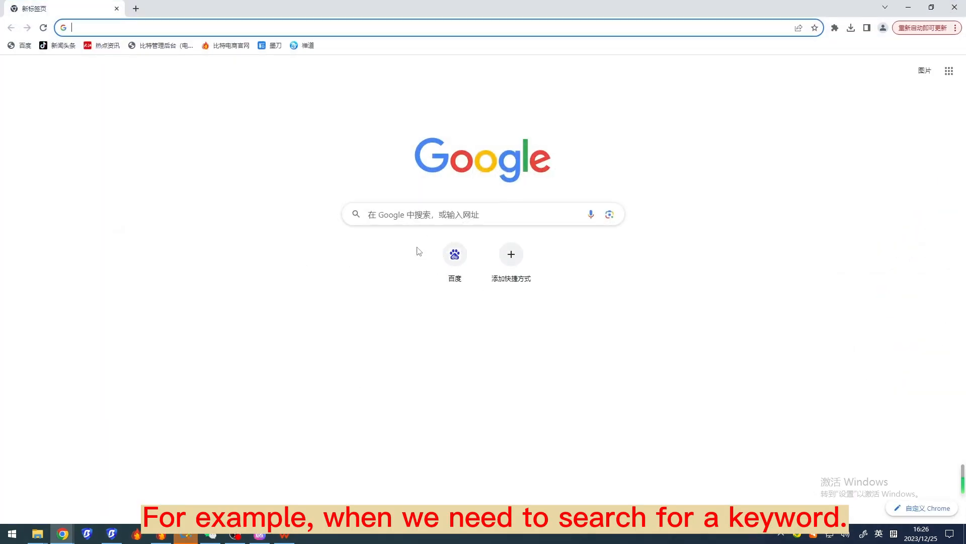
{"action": "left_click", "coordinate": [406, 214]}
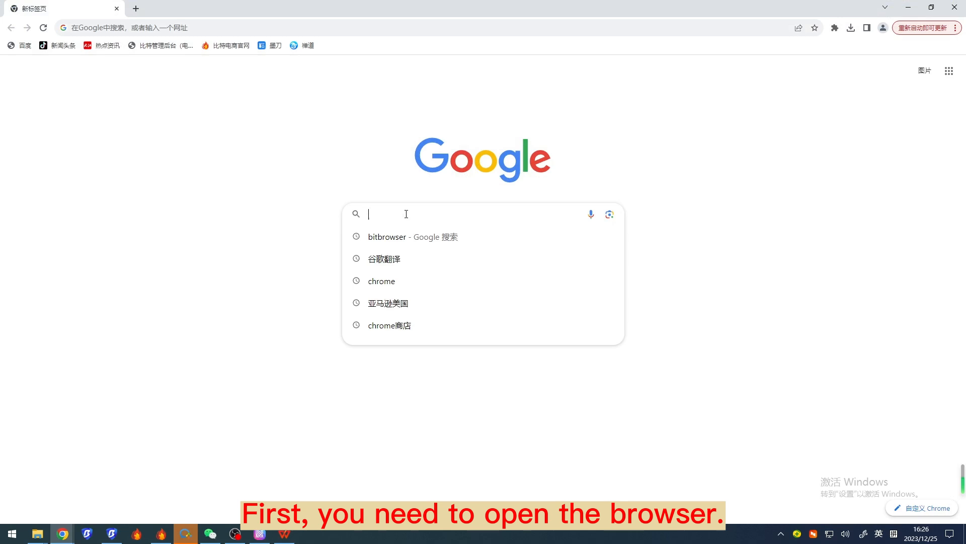
{"action": "left_click", "coordinate": [407, 236]}
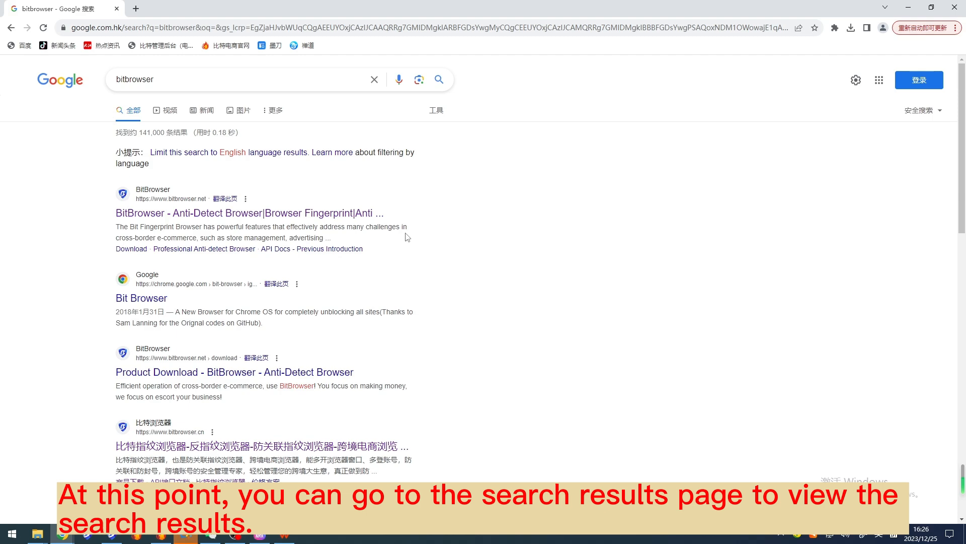
{"action": "scroll", "coordinate": [408, 237], "scroll_direction": "down", "scroll_amount": 5}
{"action": "scroll", "coordinate": [401, 244], "scroll_direction": "down", "scroll_amount": 2}
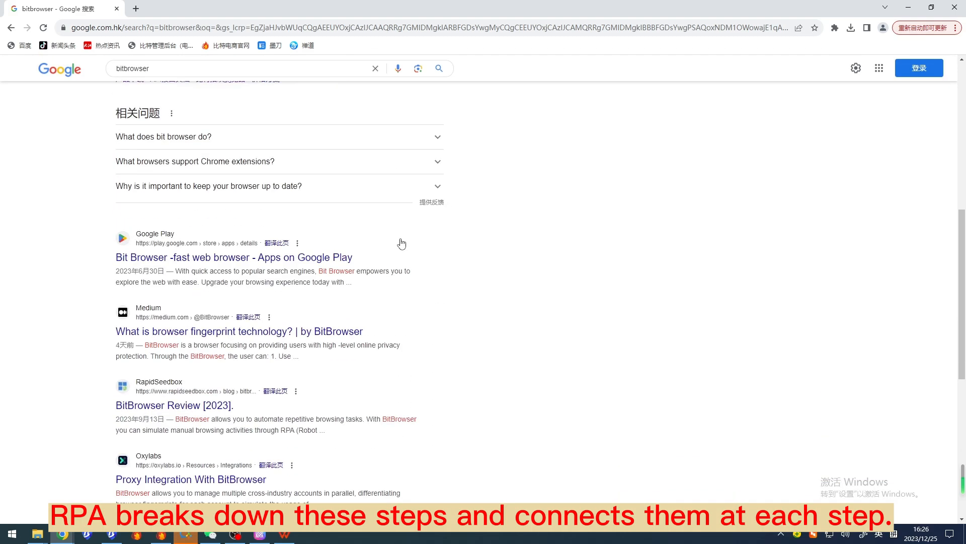
{"action": "scroll", "coordinate": [402, 244], "scroll_direction": "down", "scroll_amount": 3}
{"action": "scroll", "coordinate": [402, 243], "scroll_direction": "up", "scroll_amount": 10}
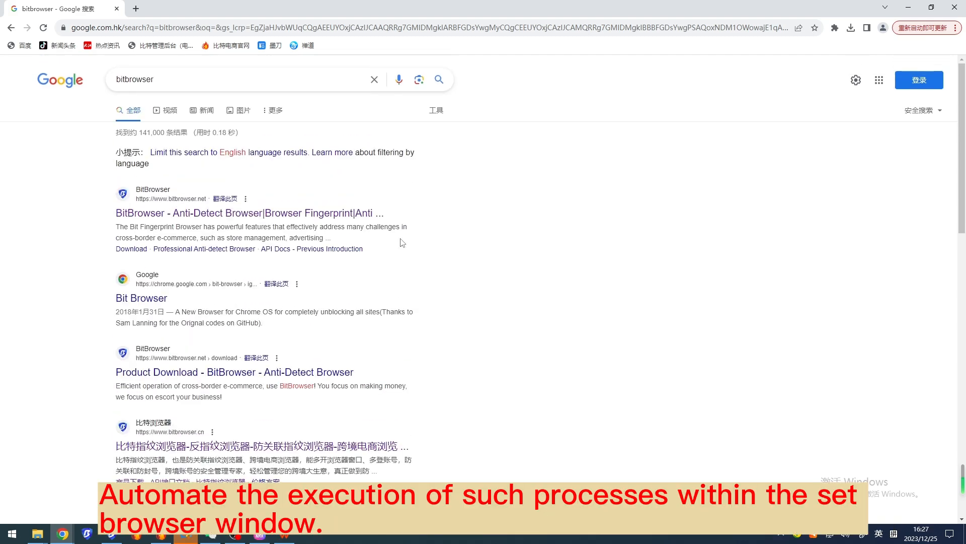
{"action": "left_click", "coordinate": [907, 9]}
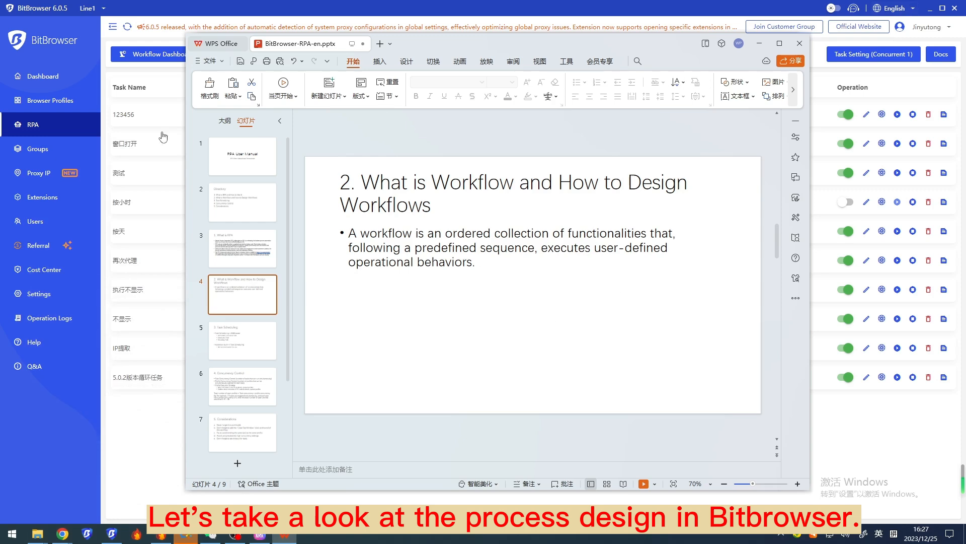
Switch to BitBrowser, open the RPA Workflow Dashboard and skim the RPA tutorial page before returning to the Automa dashboard
{"action": "left_click", "coordinate": [112, 71]}
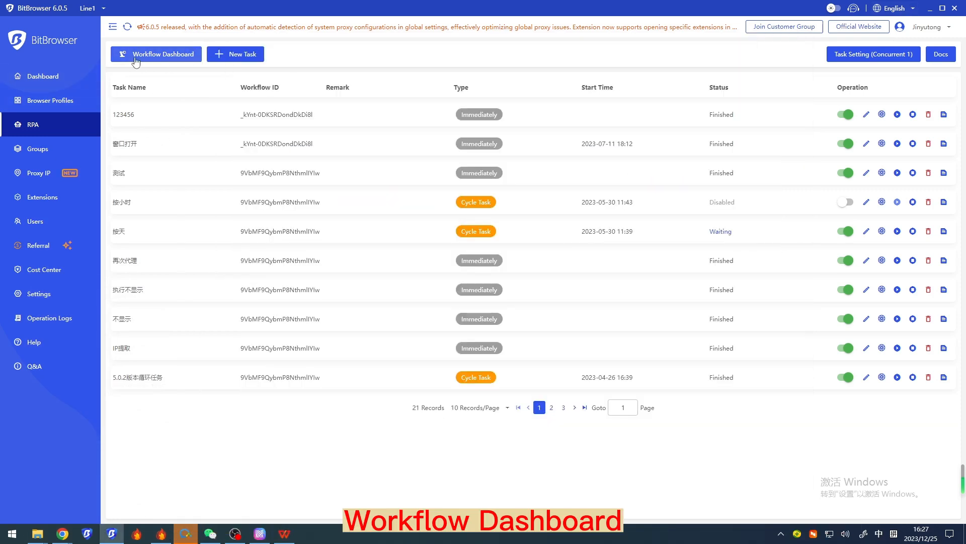
{"action": "left_click", "coordinate": [153, 59]}
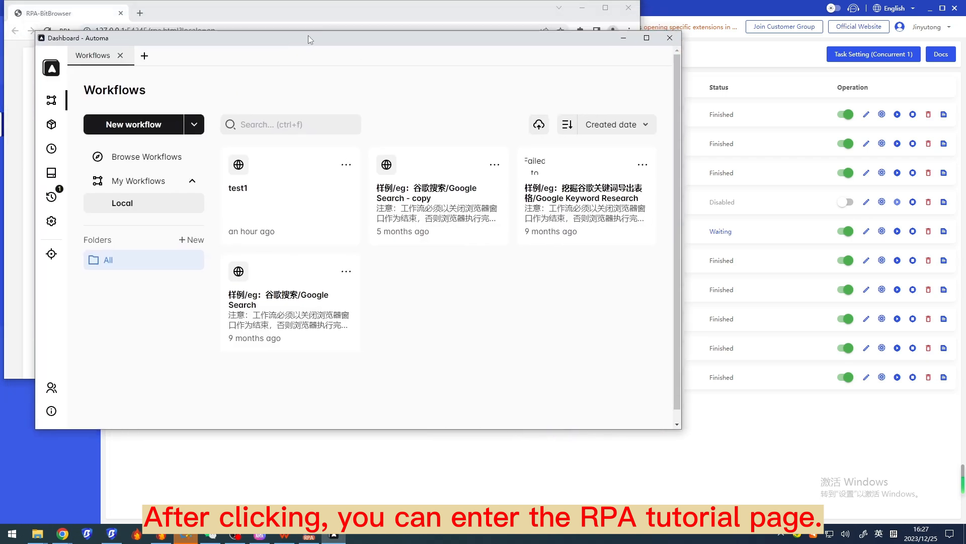
{"action": "left_click", "coordinate": [373, 52]}
{"action": "scroll", "coordinate": [323, 168], "scroll_direction": "down", "scroll_amount": 4}
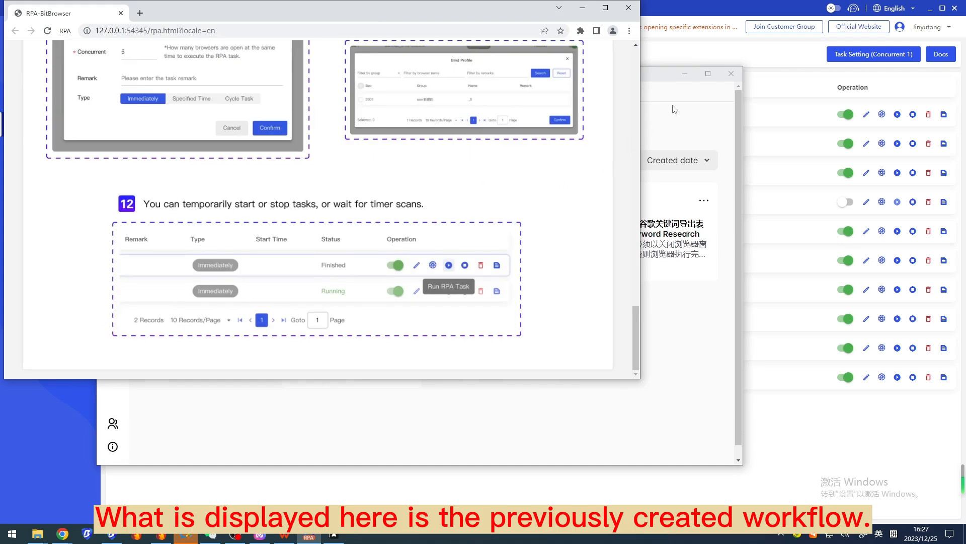
{"action": "left_click", "coordinate": [677, 98]}
{"action": "left_click_drag", "start_coordinate": [569, 78], "coordinate": [548, 68]}
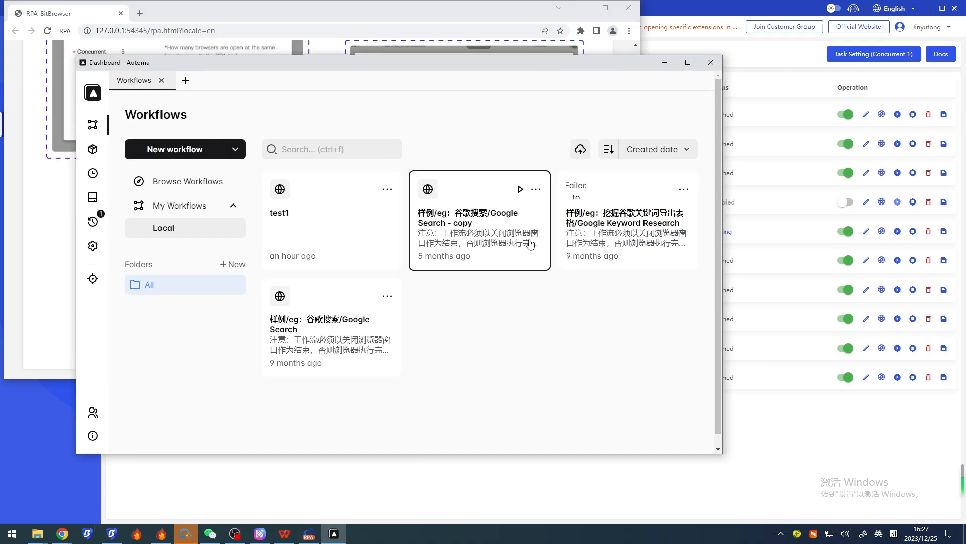
Create a new workflow named test2 without a description
{"action": "left_click", "coordinate": [187, 156]}
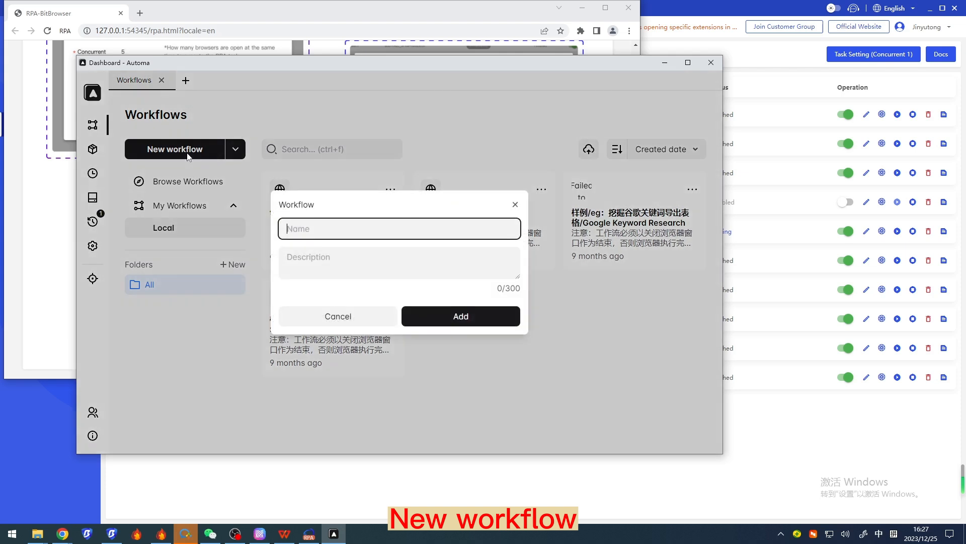
{"action": "type", "text": "test"}
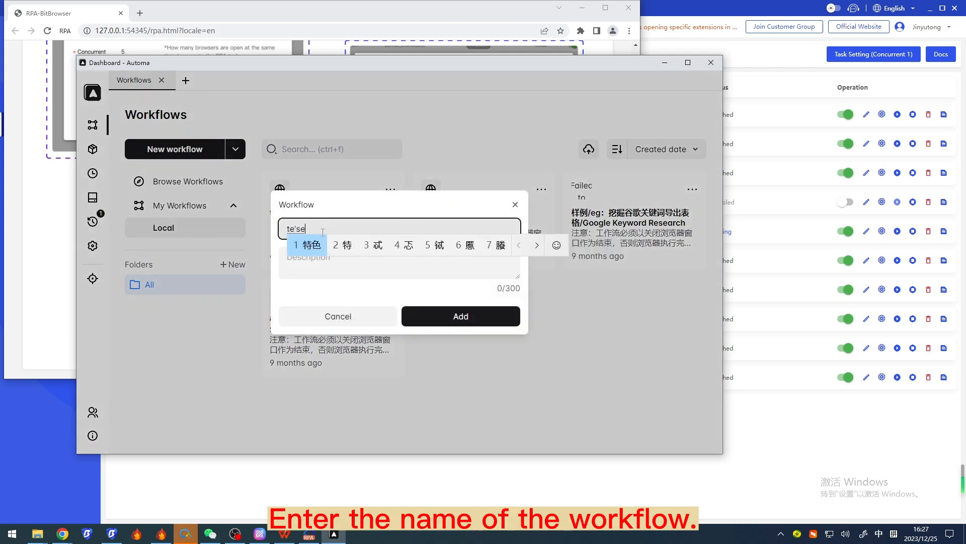
{"action": "key", "text": "Return"}
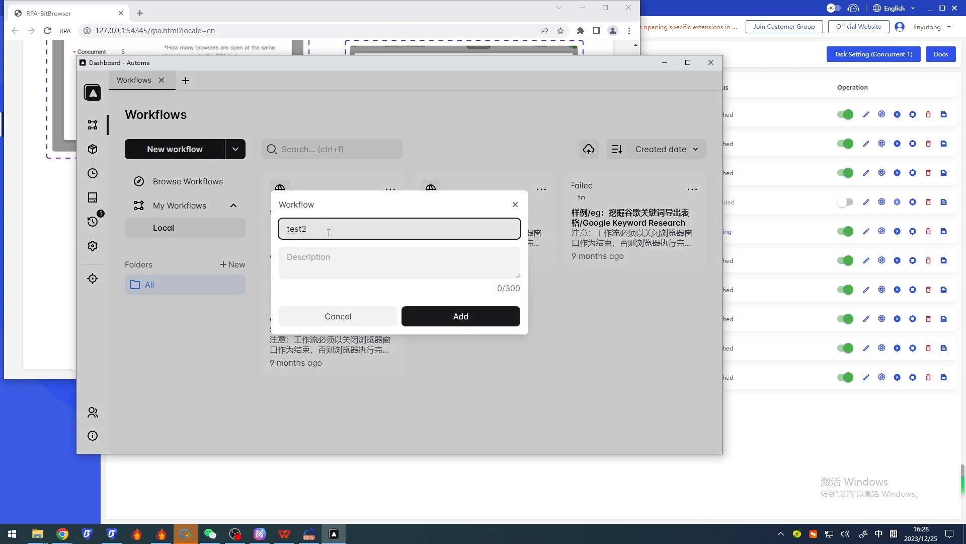
{"action": "type", "text": "2"}
{"action": "left_click", "coordinate": [480, 324]}
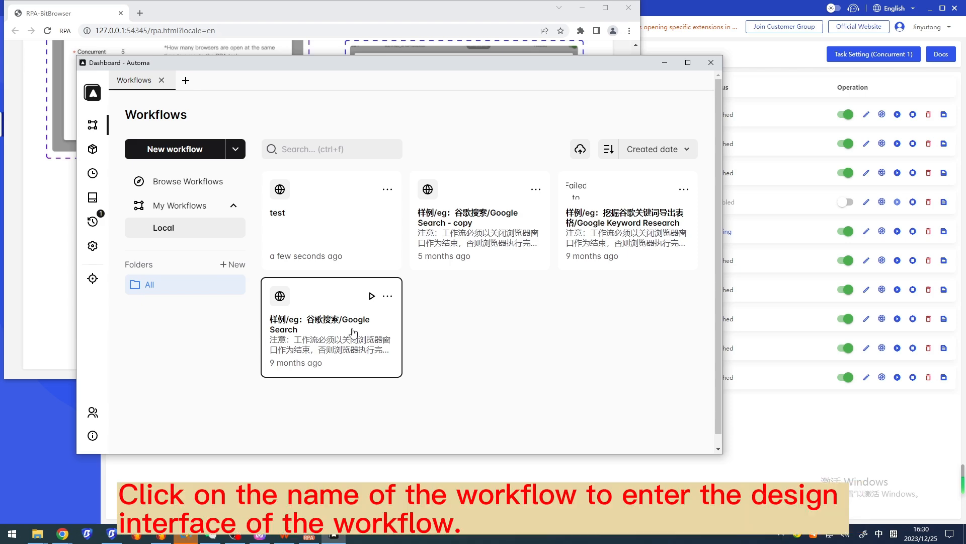
Open the sample Google Search workflow and fit its whole block chain into view
{"action": "left_click", "coordinate": [354, 332]}
{"action": "scroll", "coordinate": [324, 319], "scroll_direction": "up", "scroll_amount": 3}
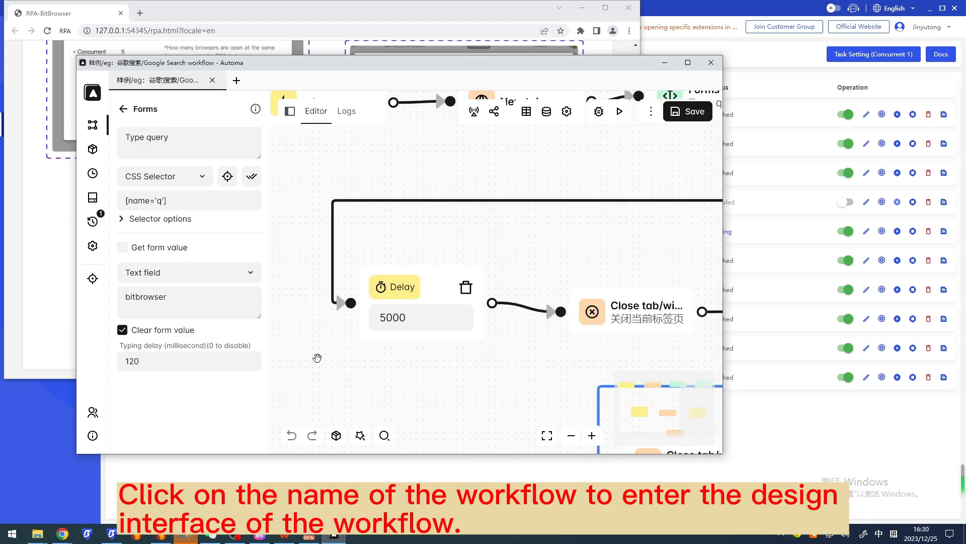
{"action": "scroll", "coordinate": [317, 358], "scroll_direction": "down", "scroll_amount": 1}
{"action": "scroll", "coordinate": [317, 358], "scroll_direction": "down", "scroll_amount": 2}
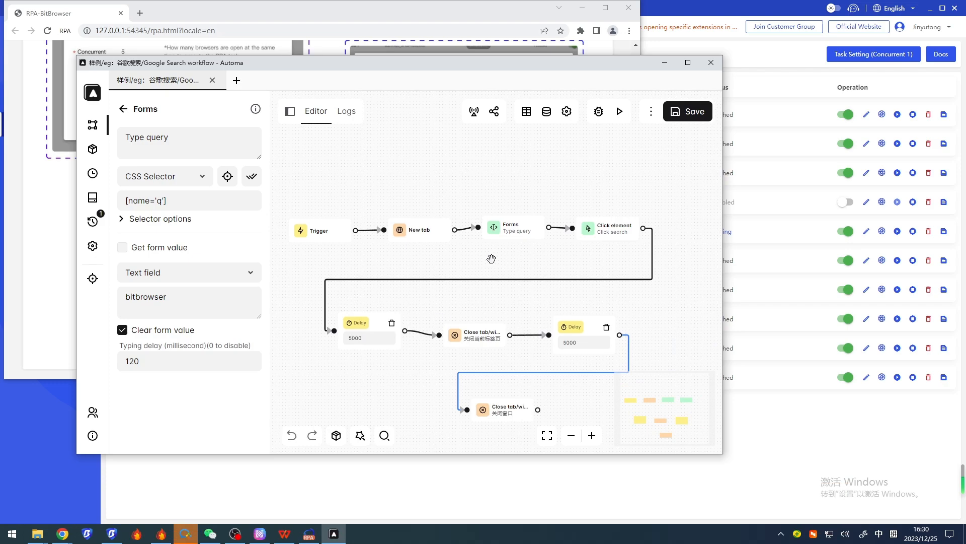
{"action": "left_click_drag", "start_coordinate": [494, 257], "coordinate": [492, 211]}
{"action": "scroll", "coordinate": [492, 211], "scroll_direction": "up", "scroll_amount": 1}
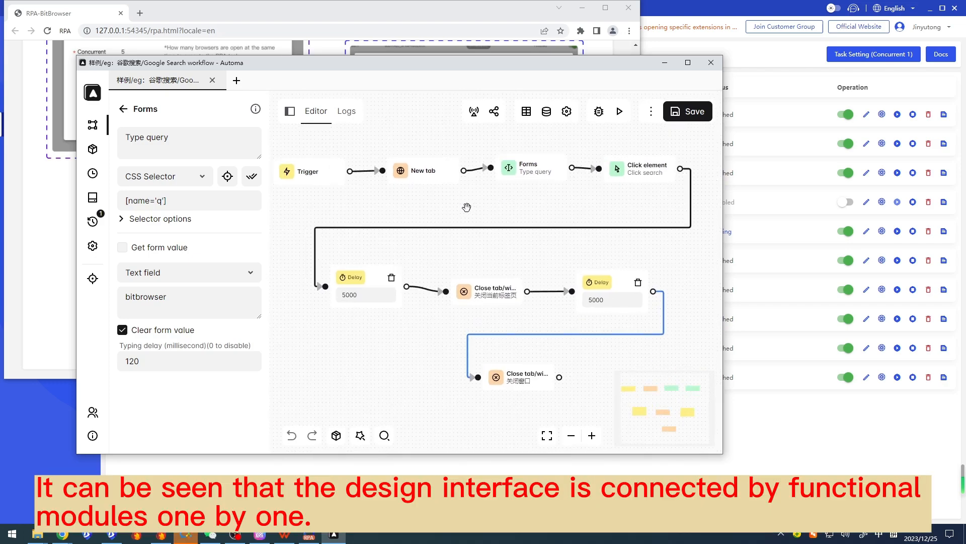
Examine the Trigger, New tab, Forms and Click element blocks, including the search keyword in the Forms block
{"action": "left_click", "coordinate": [329, 185]}
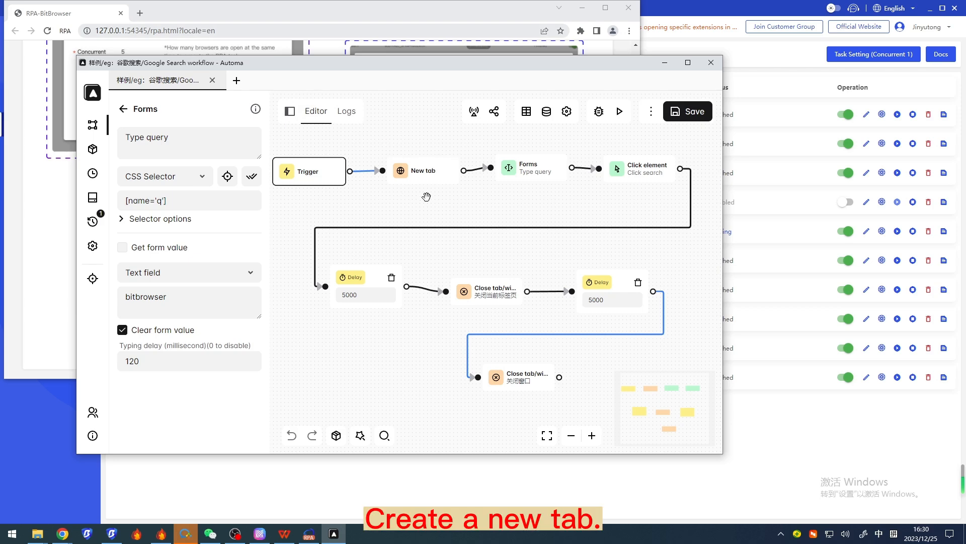
{"action": "left_click", "coordinate": [439, 182]}
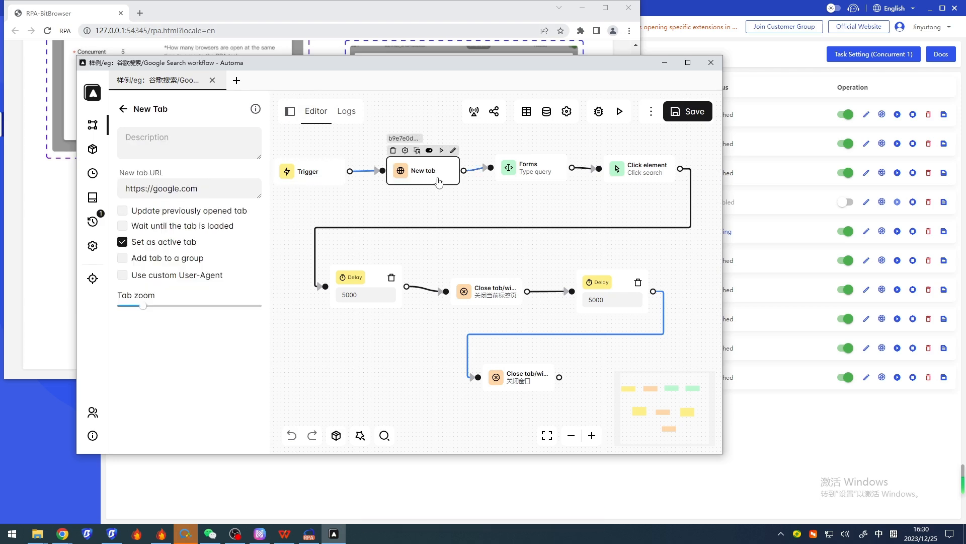
{"action": "left_click", "coordinate": [533, 174]}
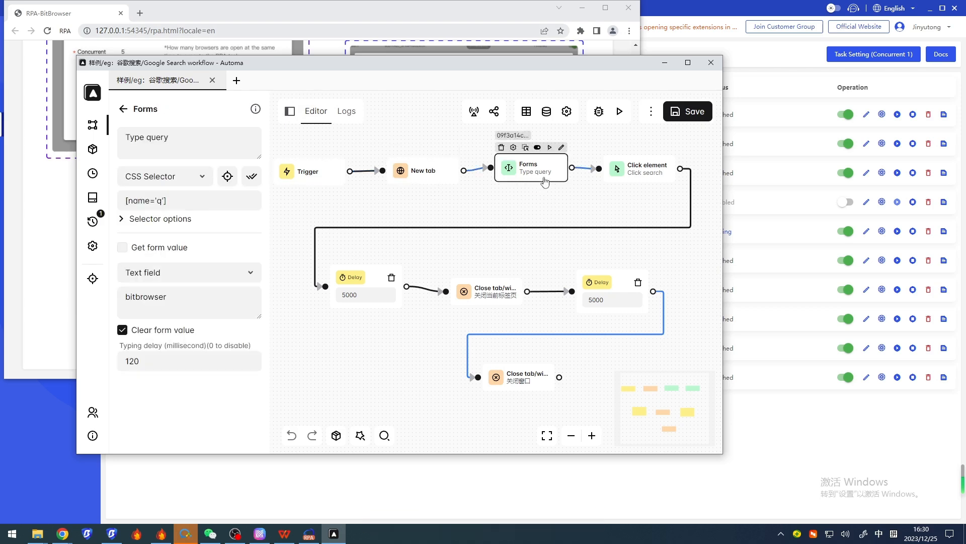
{"action": "left_click", "coordinate": [177, 294]}
{"action": "double_click", "coordinate": [177, 294]}
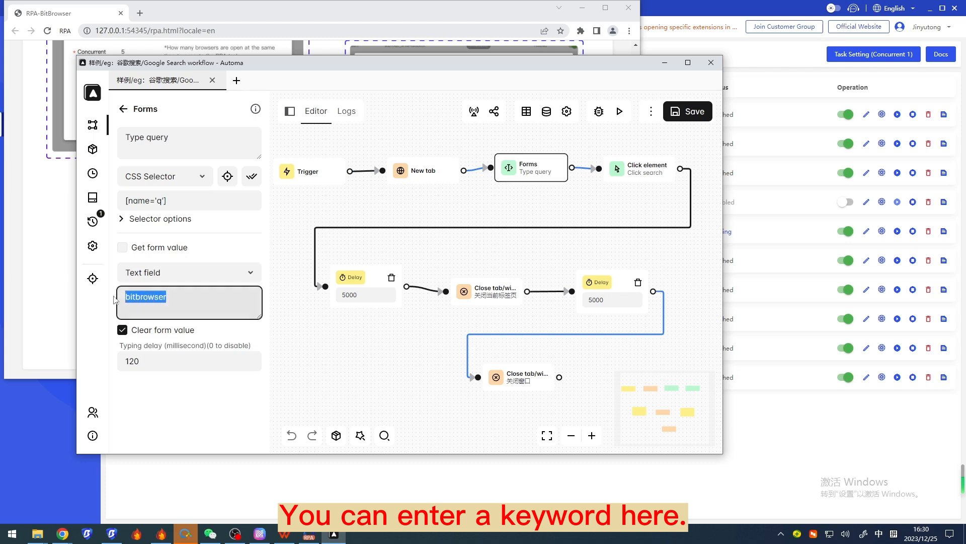
{"action": "left_click", "coordinate": [182, 294]}
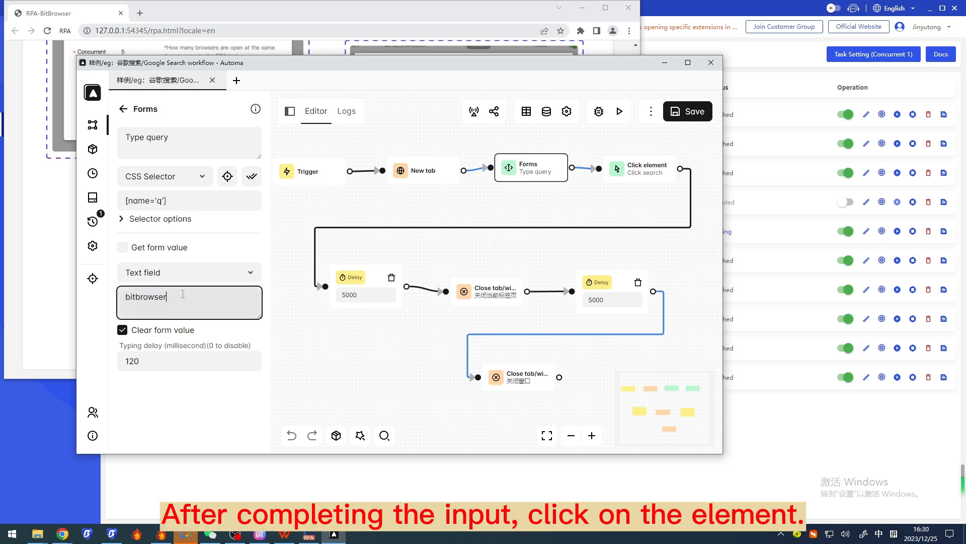
{"action": "left_click", "coordinate": [654, 180]}
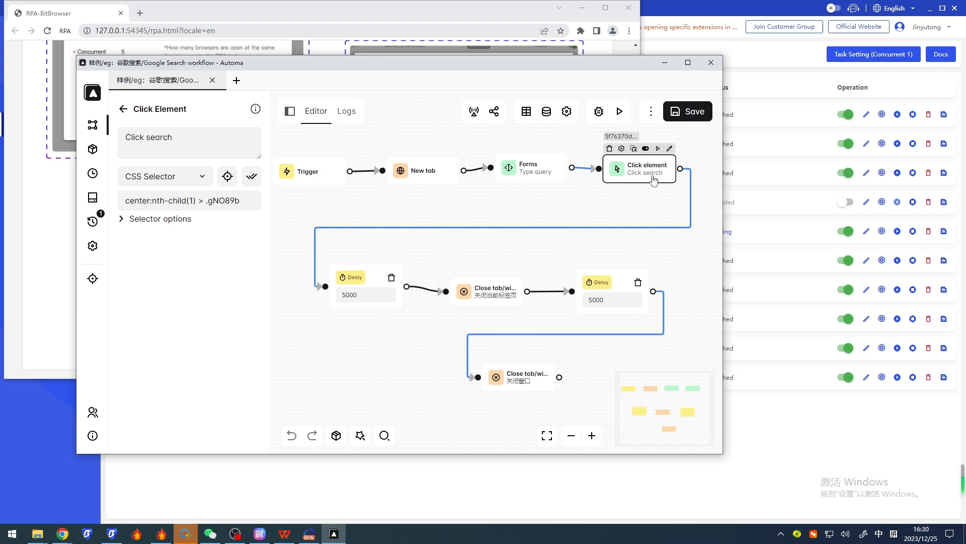
Examine the two Delay blocks and the two Close tab/window blocks that end the workflow
{"action": "left_click", "coordinate": [371, 286]}
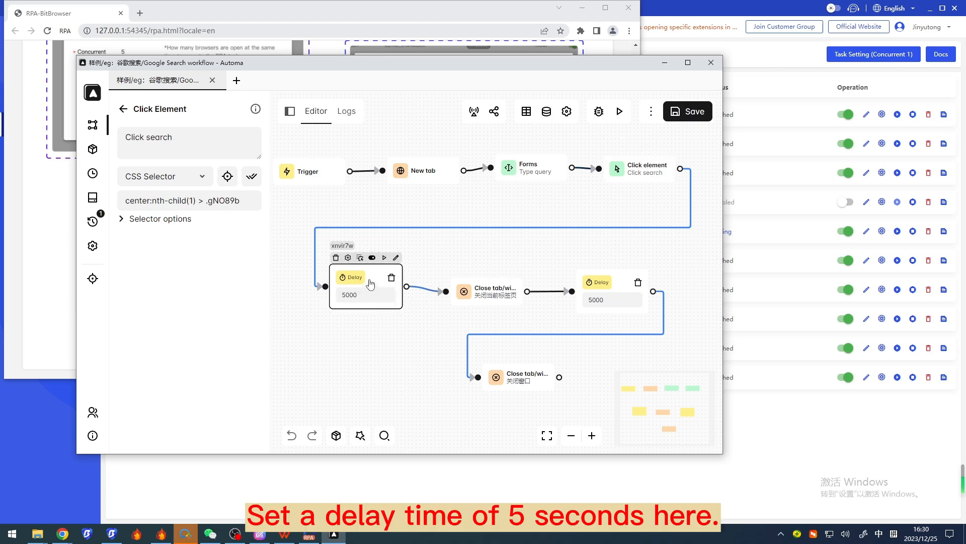
{"action": "left_click", "coordinate": [370, 289]}
{"action": "left_click", "coordinate": [488, 297]}
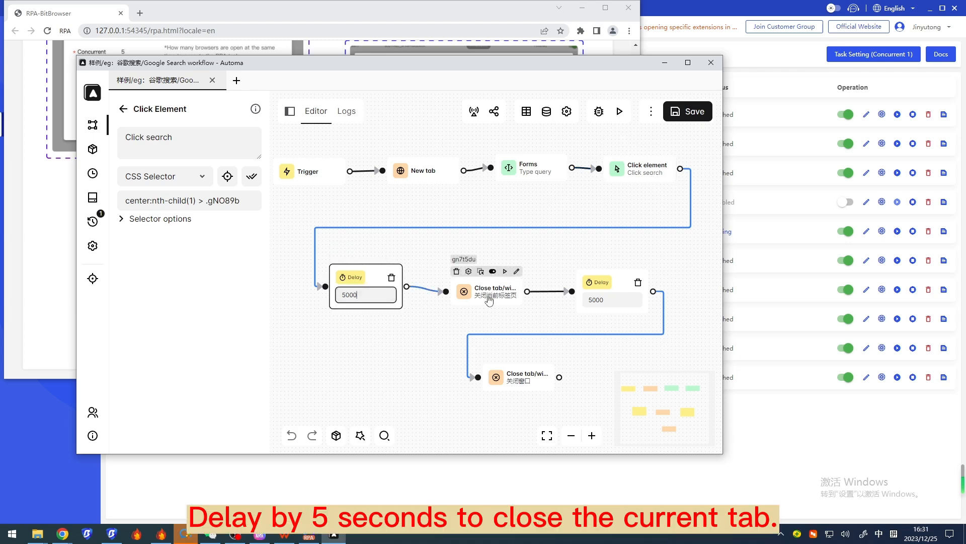
{"action": "double_click", "coordinate": [488, 297]}
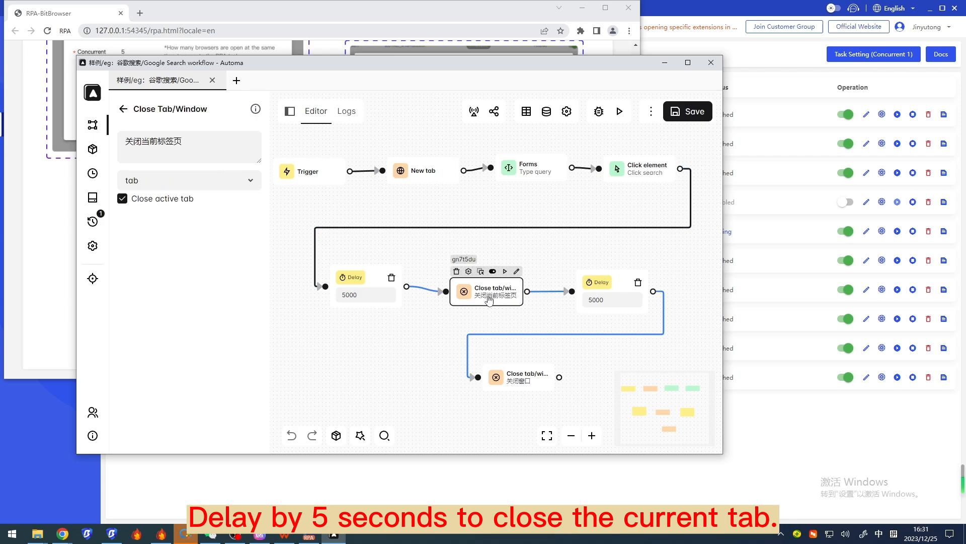
{"action": "left_click", "coordinate": [624, 290]}
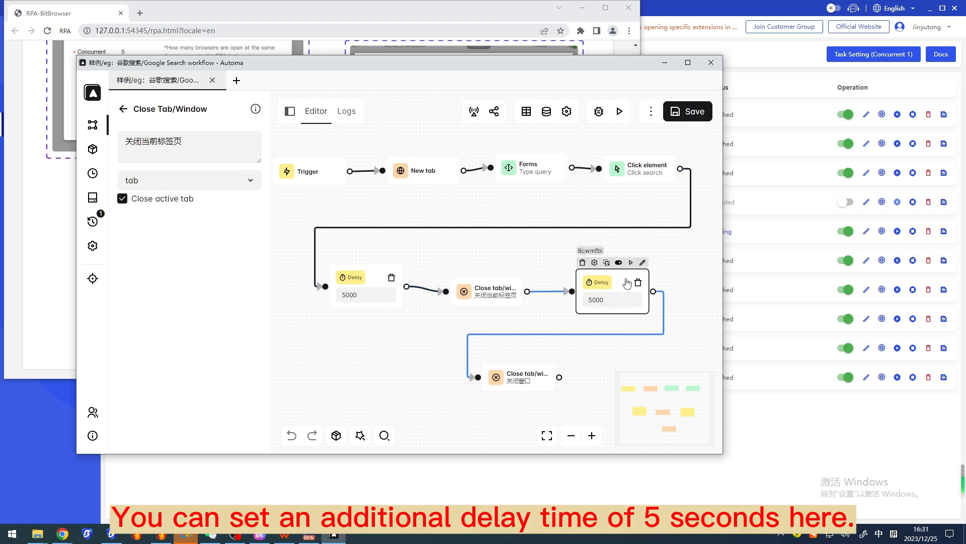
{"action": "double_click", "coordinate": [628, 282]}
{"action": "left_click", "coordinate": [620, 301]}
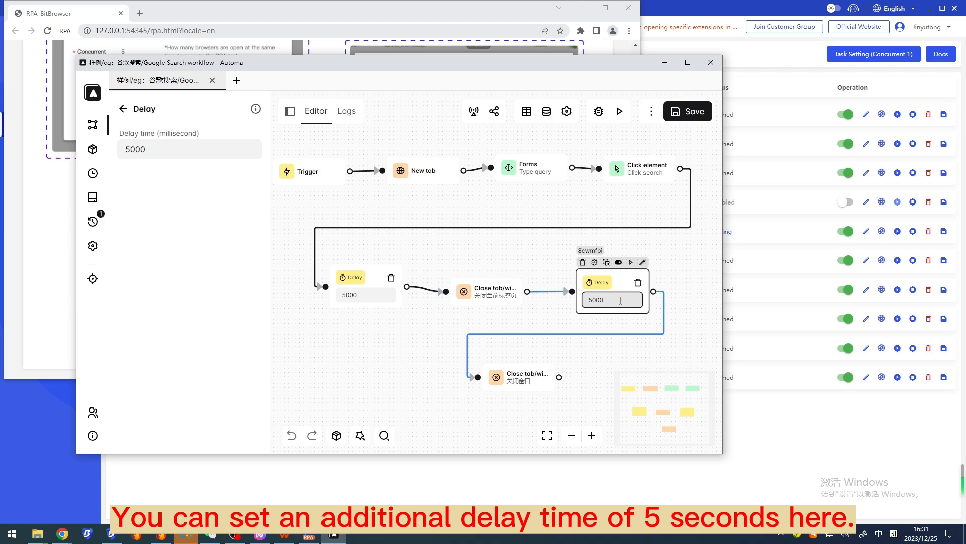
{"action": "left_click", "coordinate": [539, 381]}
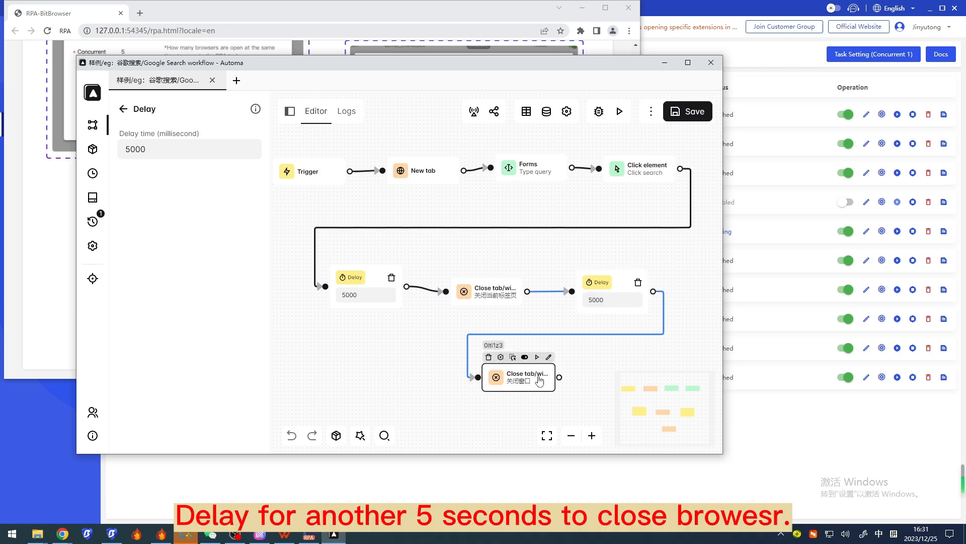
Clear the block selection and run the sample Google Search workflow
{"action": "left_click", "coordinate": [580, 363]}
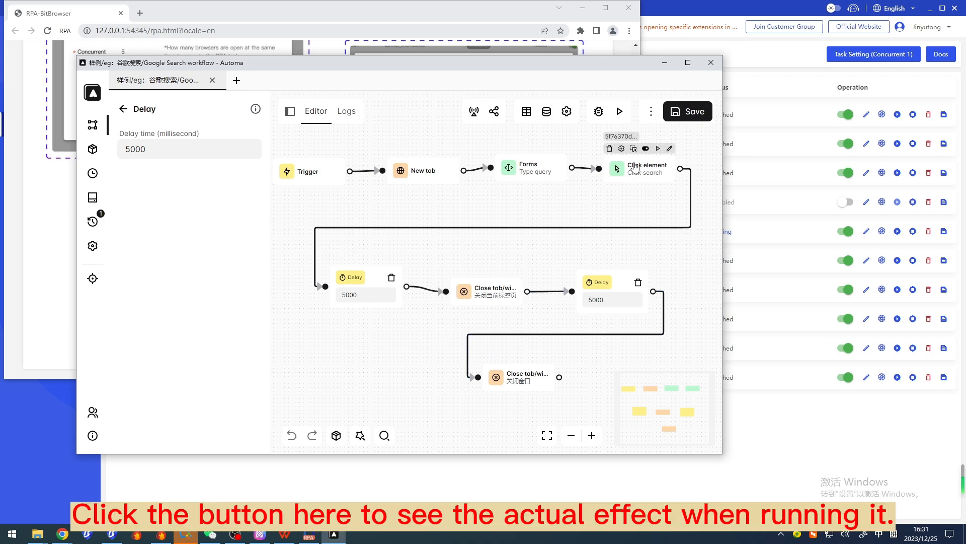
{"action": "left_click", "coordinate": [623, 117]}
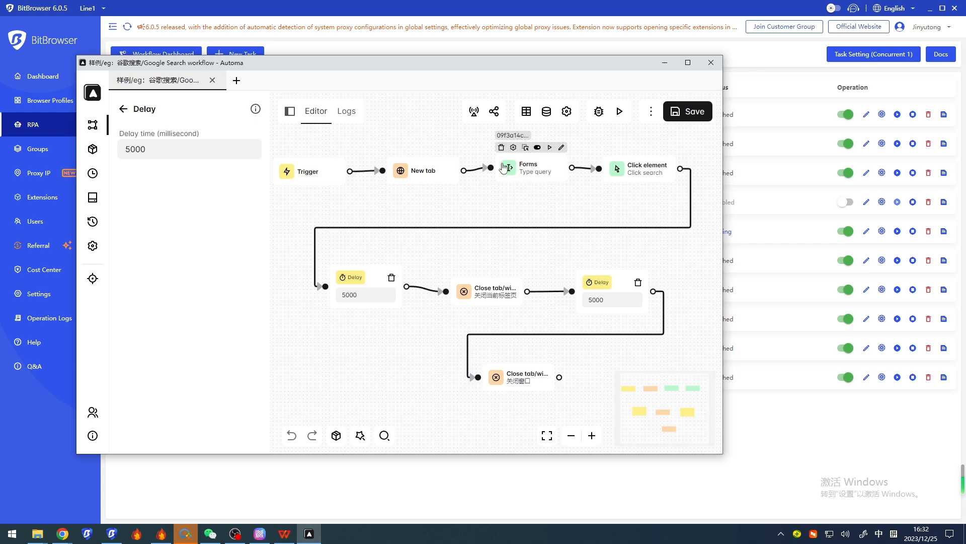
{"action": "left_click", "coordinate": [310, 179]}
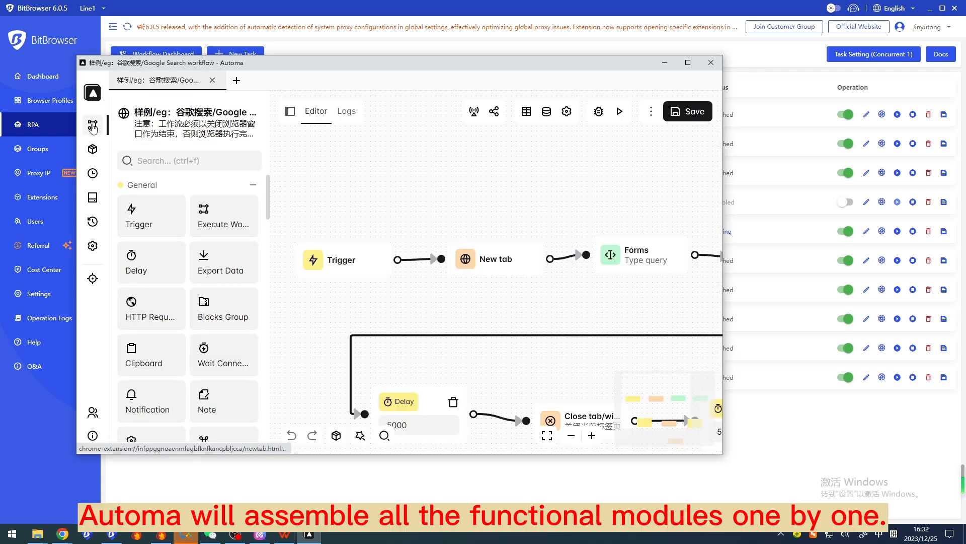
Place an Execute Workflow block above the New tab block as a trial and delete it again
{"action": "scroll", "coordinate": [396, 302], "scroll_direction": "down", "scroll_amount": 3}
{"action": "left_click_drag", "start_coordinate": [477, 221], "coordinate": [436, 149]}
{"action": "scroll", "coordinate": [448, 225], "scroll_direction": "up", "scroll_amount": 2}
{"action": "left_click_drag", "start_coordinate": [419, 232], "coordinate": [440, 232]}
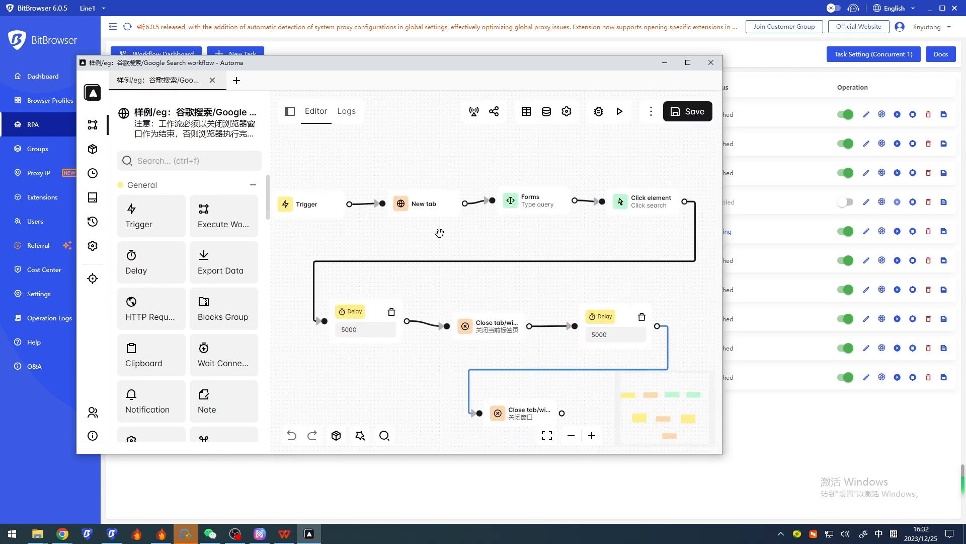
{"action": "left_click_drag", "start_coordinate": [208, 216], "coordinate": [445, 169]}
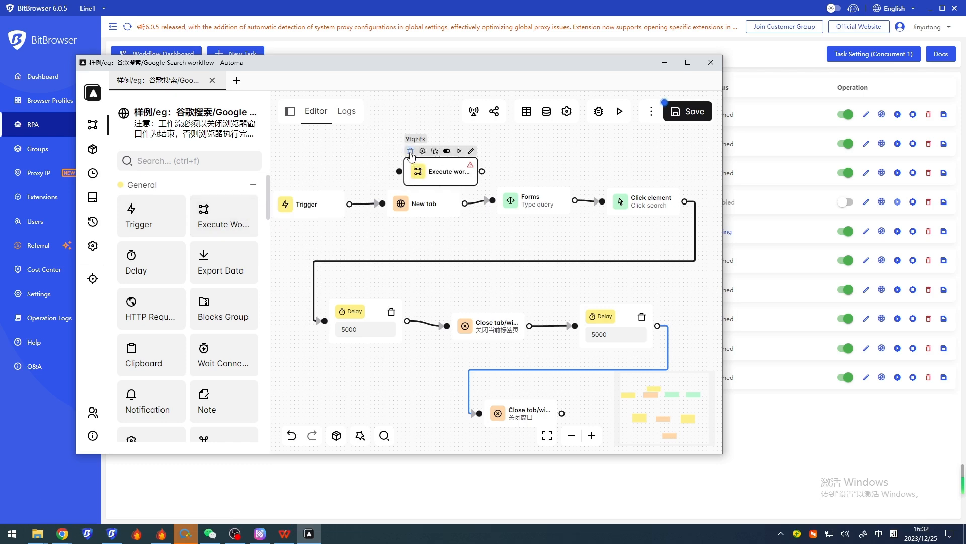
{"action": "left_click", "coordinate": [410, 151]}
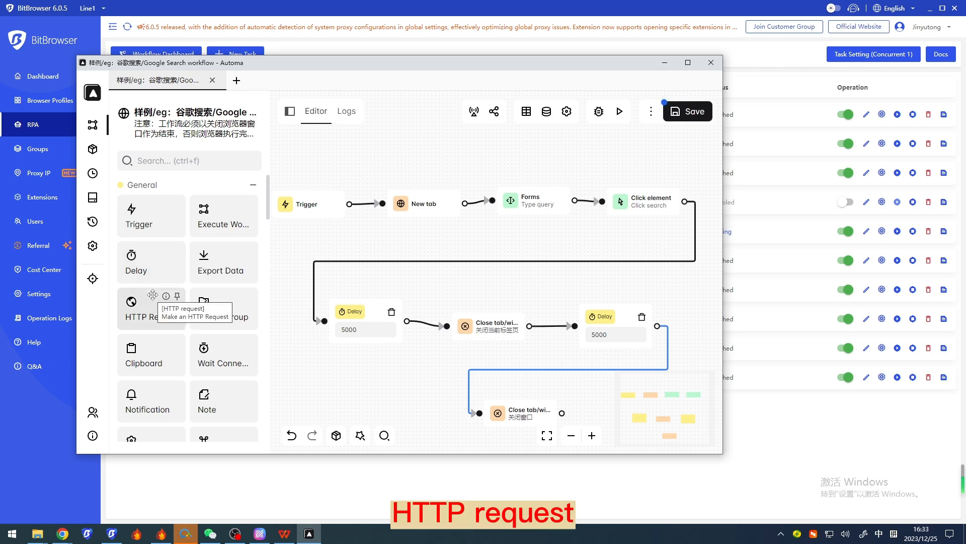
Review the available blocks in the General and Browser categories, and collapse both categories
{"action": "scroll", "coordinate": [206, 291], "scroll_direction": "down", "scroll_amount": 5}
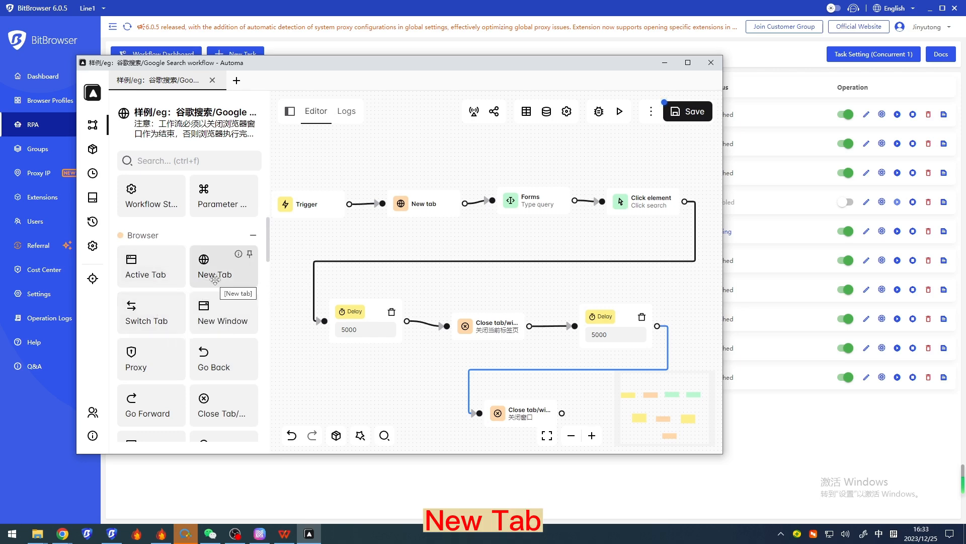
{"action": "scroll", "coordinate": [215, 278], "scroll_direction": "down", "scroll_amount": 4}
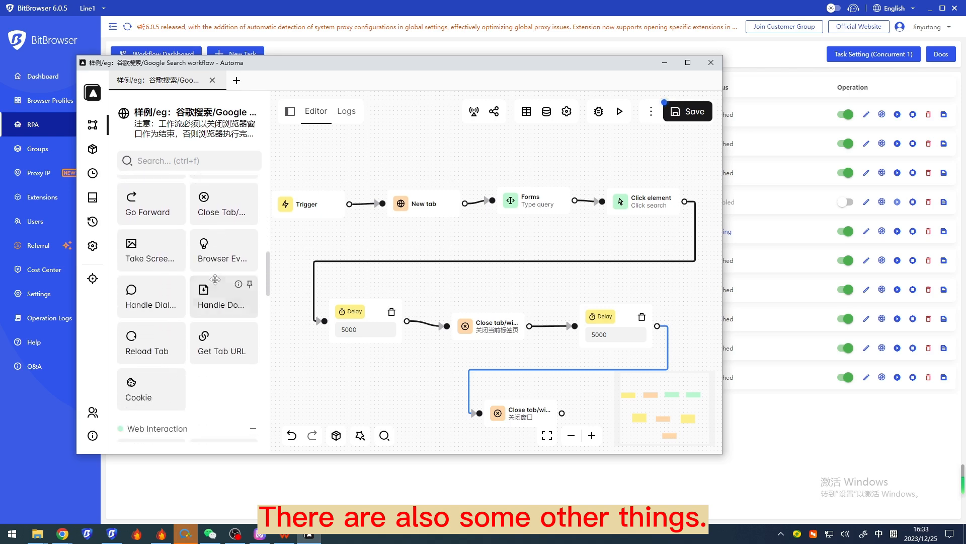
{"action": "scroll", "coordinate": [237, 242], "scroll_direction": "up", "scroll_amount": 4}
{"action": "left_click", "coordinate": [253, 205]}
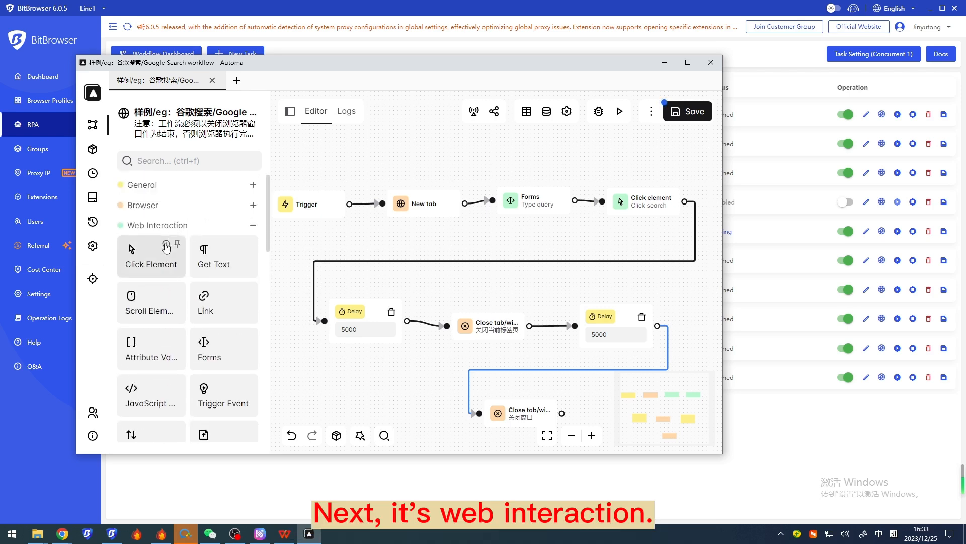
Review the available blocks in the Web Interaction category and collapse it
{"action": "scroll", "coordinate": [166, 247], "scroll_direction": "down", "scroll_amount": 1}
{"action": "scroll", "coordinate": [156, 252], "scroll_direction": "up", "scroll_amount": 1}
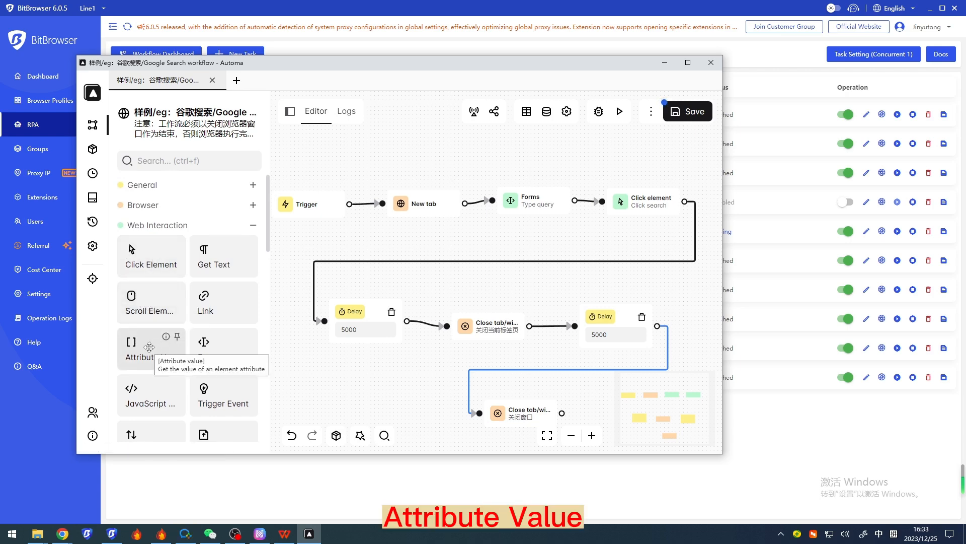
{"action": "scroll", "coordinate": [153, 346], "scroll_direction": "down", "scroll_amount": 1}
{"action": "scroll", "coordinate": [155, 339], "scroll_direction": "down", "scroll_amount": 1}
{"action": "scroll", "coordinate": [155, 327], "scroll_direction": "up", "scroll_amount": 2}
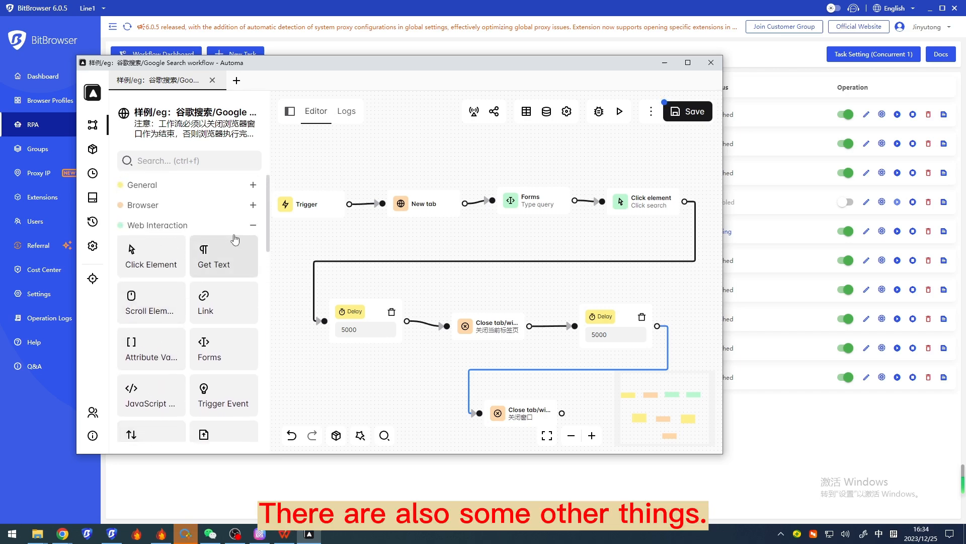
{"action": "left_click", "coordinate": [253, 228]}
Review the Control Flow, Online Services and Data block categories, collapsing each one after viewing
{"action": "scroll", "coordinate": [166, 212], "scroll_direction": "down", "scroll_amount": 1}
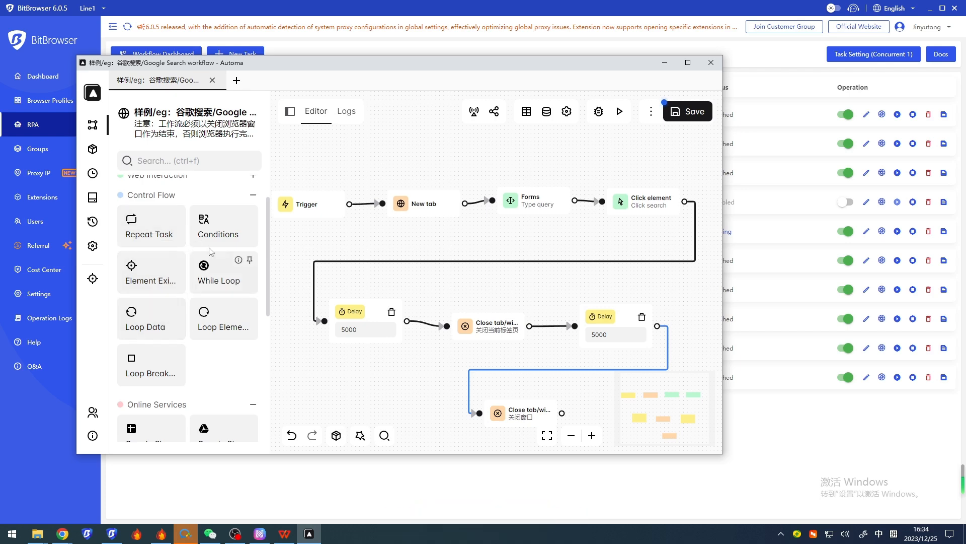
{"action": "left_click", "coordinate": [252, 196]}
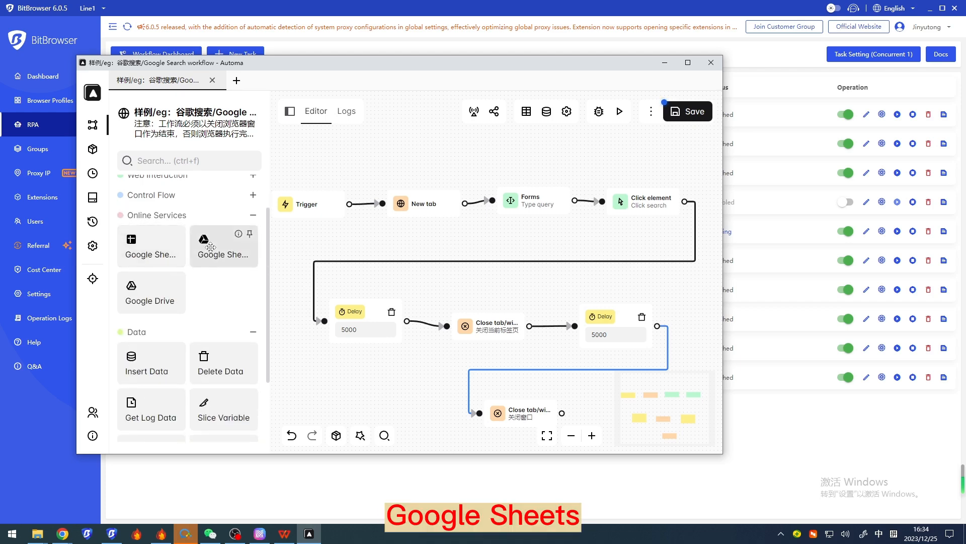
{"action": "left_click", "coordinate": [253, 215]}
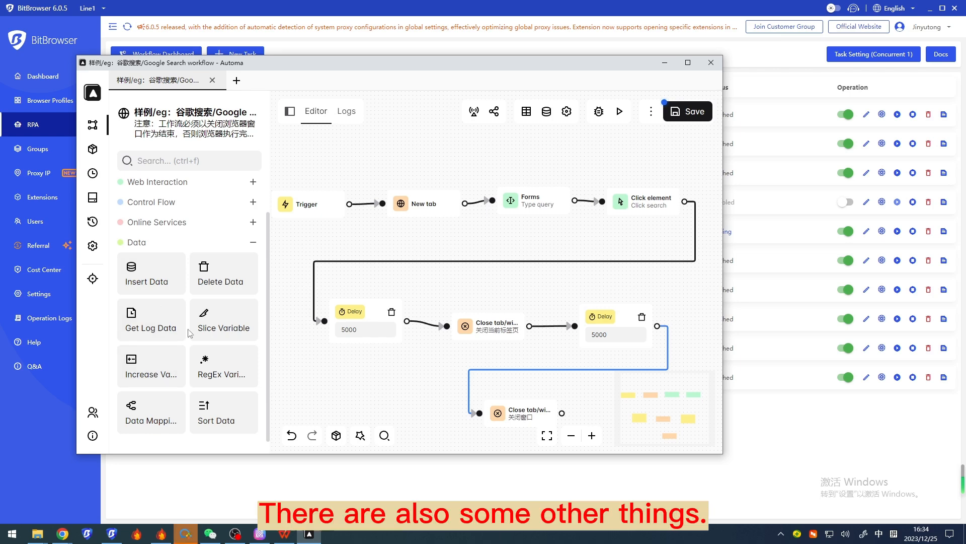
{"action": "left_click", "coordinate": [254, 243]}
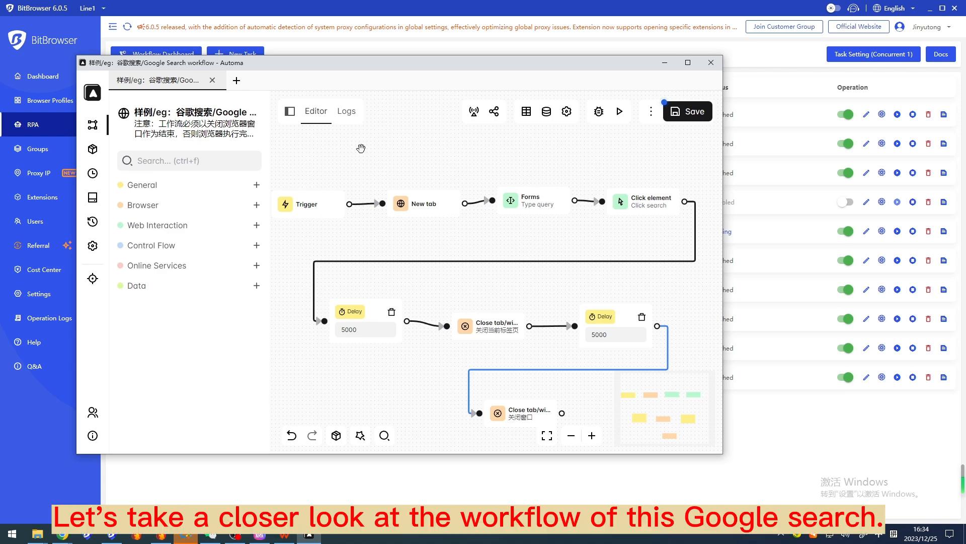
Open the New tab block's settings and examine its new tab URL and tab options
{"action": "left_click_drag", "start_coordinate": [433, 66], "coordinate": [420, 66]}
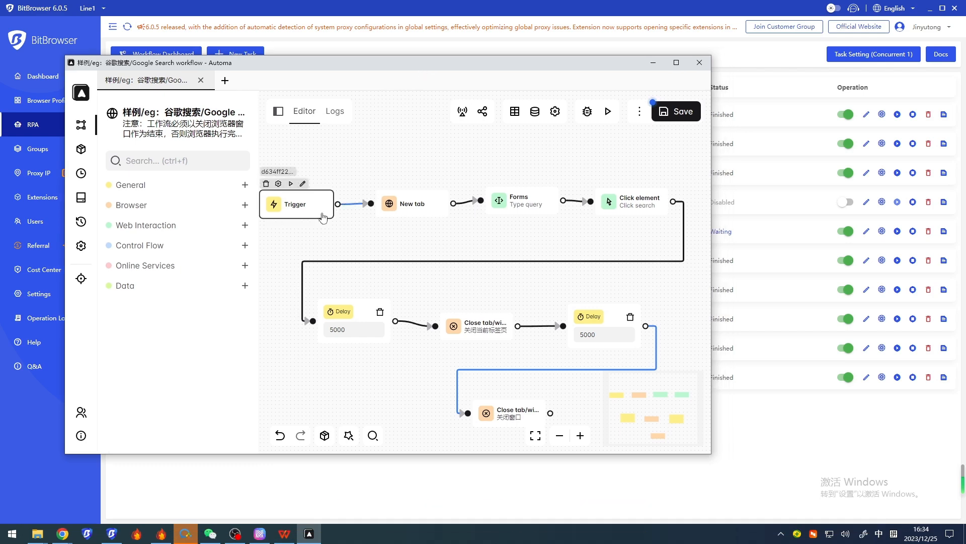
{"action": "double_click", "coordinate": [413, 214]}
{"action": "left_click", "coordinate": [235, 189]}
{"action": "left_click_drag", "start_coordinate": [235, 189], "coordinate": [112, 190]}
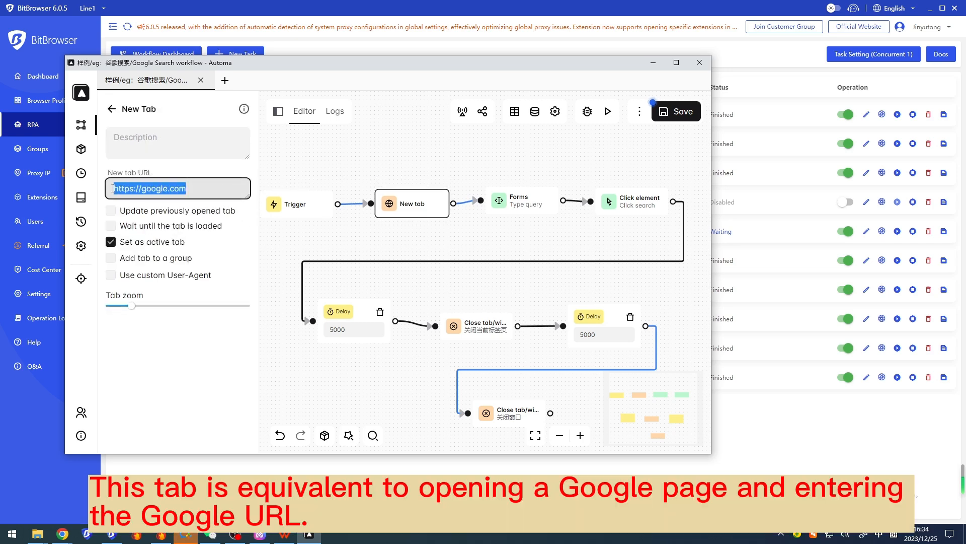
{"action": "left_click", "coordinate": [215, 192]}
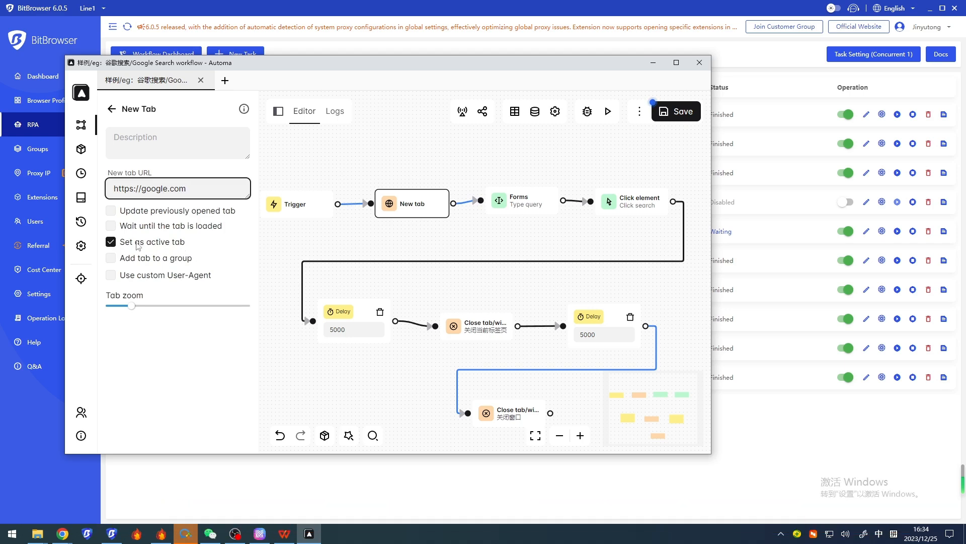
Open the Forms block's settings and check which selector types it offers for finding the element
{"action": "double_click", "coordinate": [549, 209]}
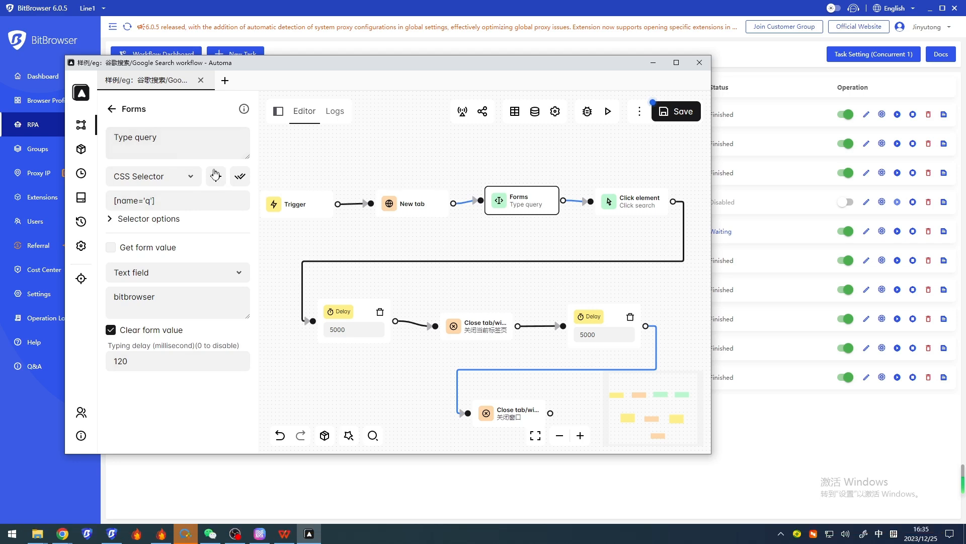
{"action": "left_click", "coordinate": [193, 173]}
{"action": "left_click", "coordinate": [192, 173]}
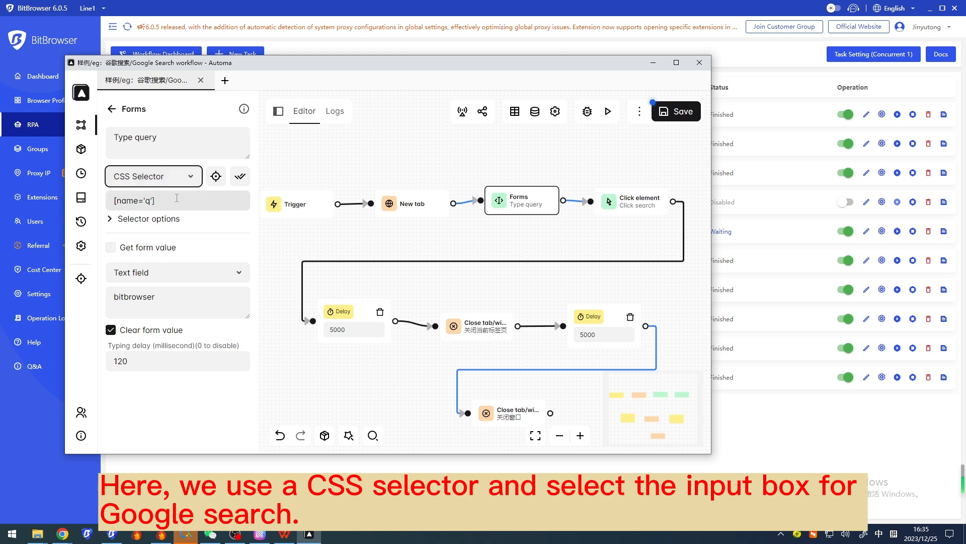
{"action": "left_click", "coordinate": [184, 181]}
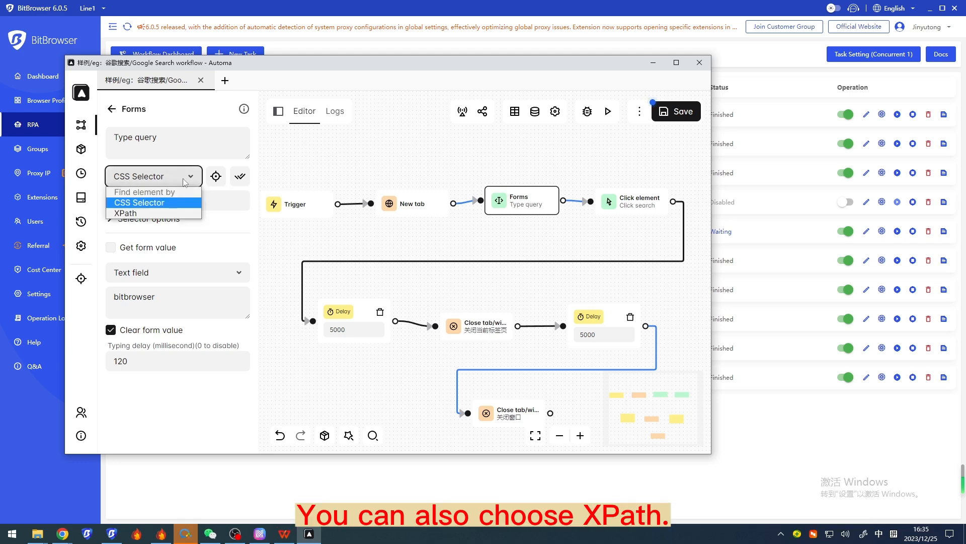
{"action": "left_click", "coordinate": [184, 181]}
Check the Forms block's form types, keep Text field, and examine the search keyword it enters
{"action": "left_click", "coordinate": [195, 273]}
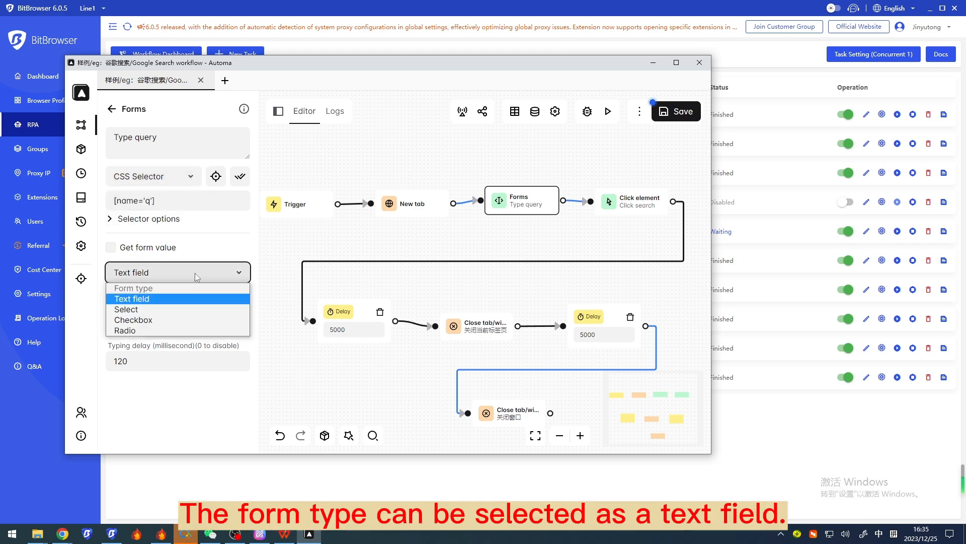
{"action": "left_click", "coordinate": [195, 298]}
{"action": "left_click_drag", "start_coordinate": [156, 297], "coordinate": [110, 301]}
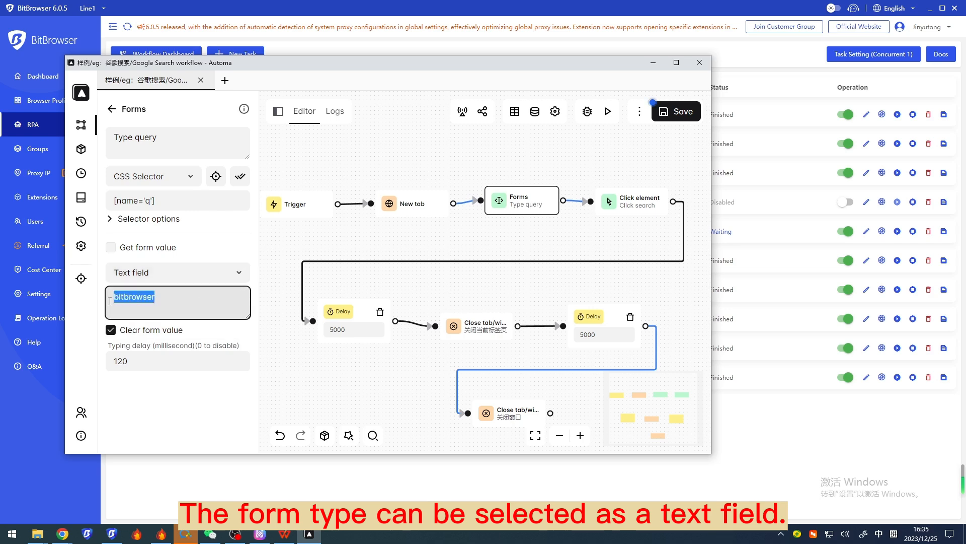
{"action": "left_click", "coordinate": [167, 301]}
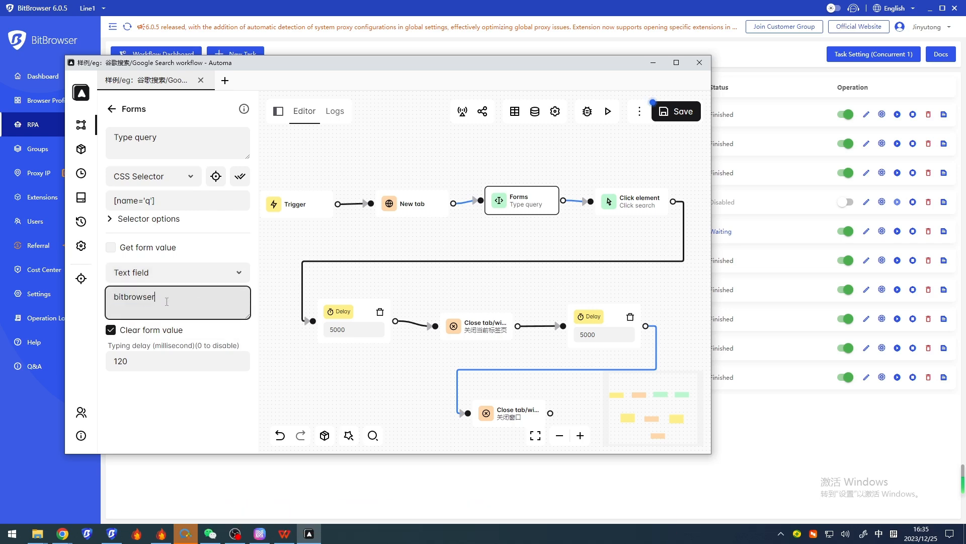
{"action": "left_click", "coordinate": [371, 228]}
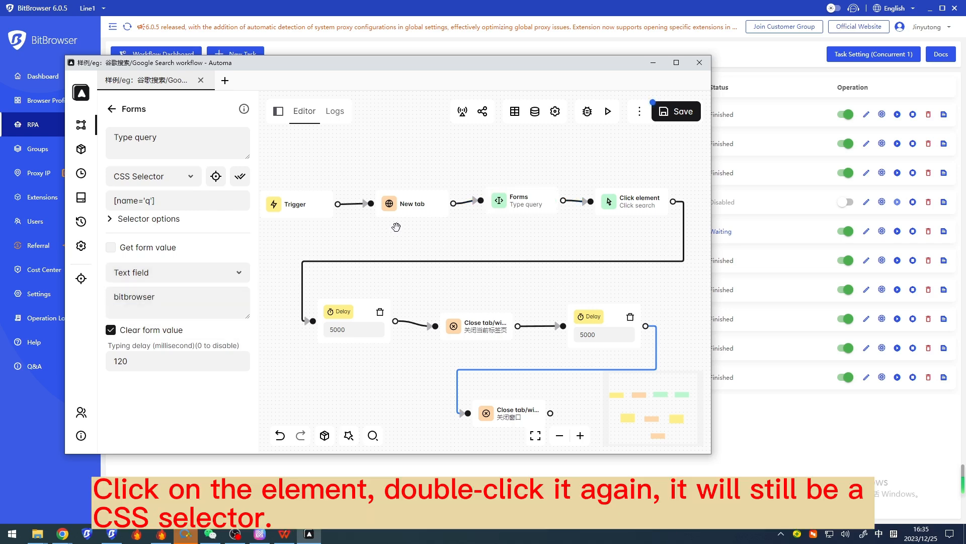
Open the Click element block's settings, check its selector types, keep CSS Selector, and examine the selector text
{"action": "double_click", "coordinate": [640, 216]}
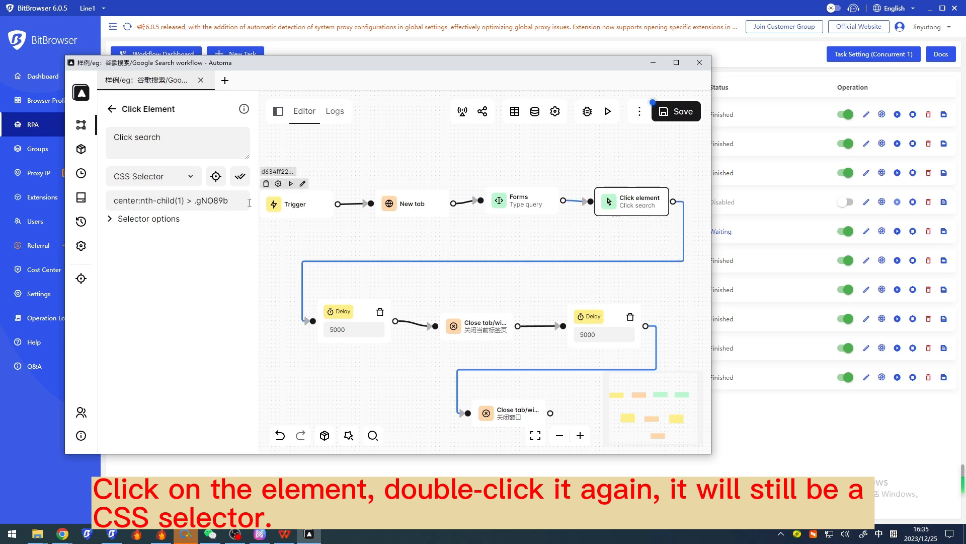
{"action": "left_click", "coordinate": [185, 177]}
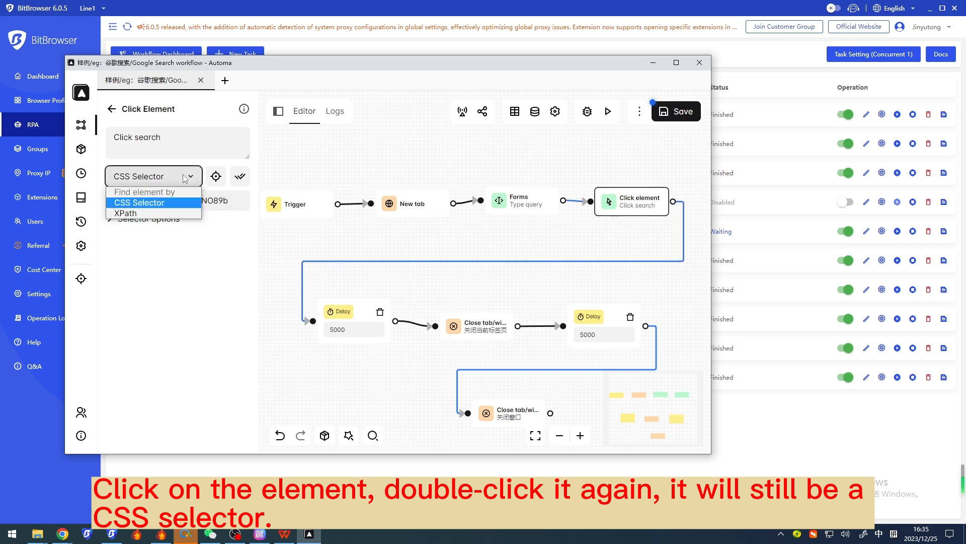
{"action": "left_click", "coordinate": [171, 202]}
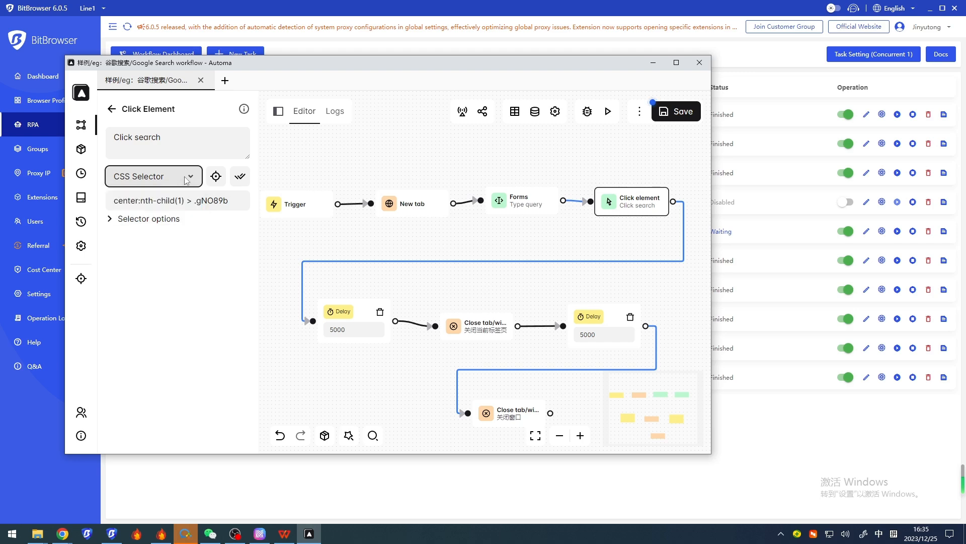
{"action": "left_click_drag", "start_coordinate": [229, 201], "coordinate": [109, 201]}
{"action": "left_click", "coordinate": [239, 203]}
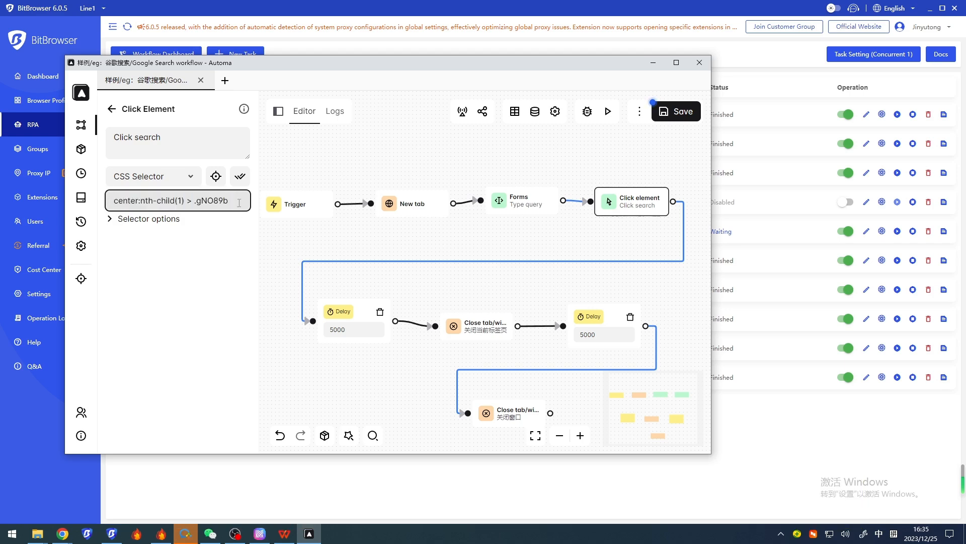
Open the first Delay block's settings and examine its delay time
{"action": "left_click", "coordinate": [373, 320]}
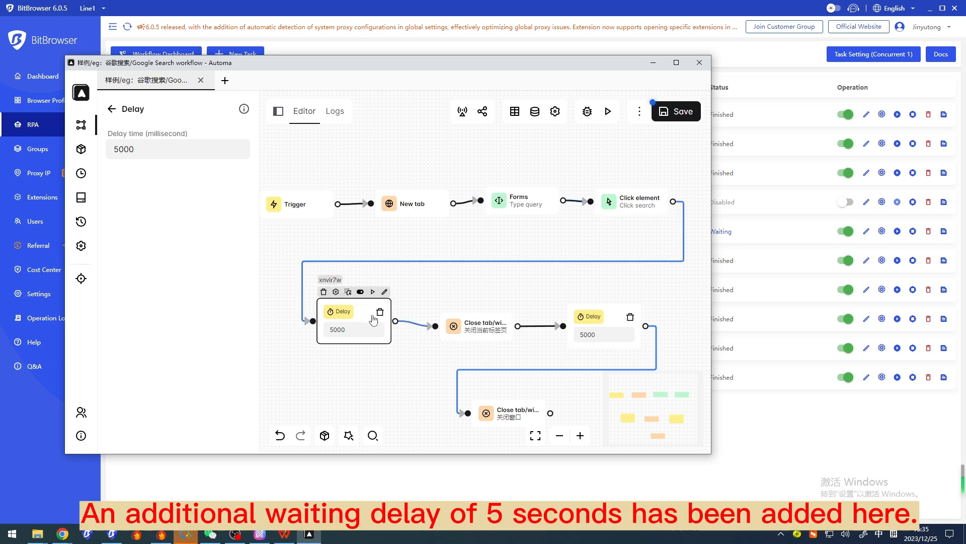
{"action": "left_click", "coordinate": [363, 327]}
{"action": "mouse_move", "coordinate": [365, 328]}
{"action": "left_mouse_down"}
{"action": "mouse_move", "coordinate": [332, 328]}
{"action": "mouse_move", "coordinate": [382, 327]}
{"action": "left_mouse_up"}
Open the first Close tab/window block, check its close types, keep Tab, and examine the Close active tab option
{"action": "left_click", "coordinate": [476, 324]}
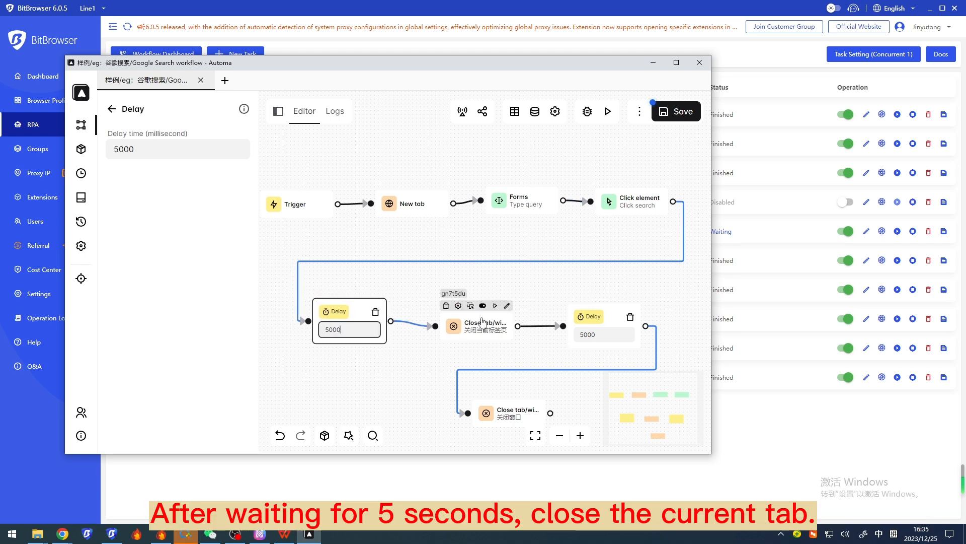
{"action": "left_click", "coordinate": [482, 323]}
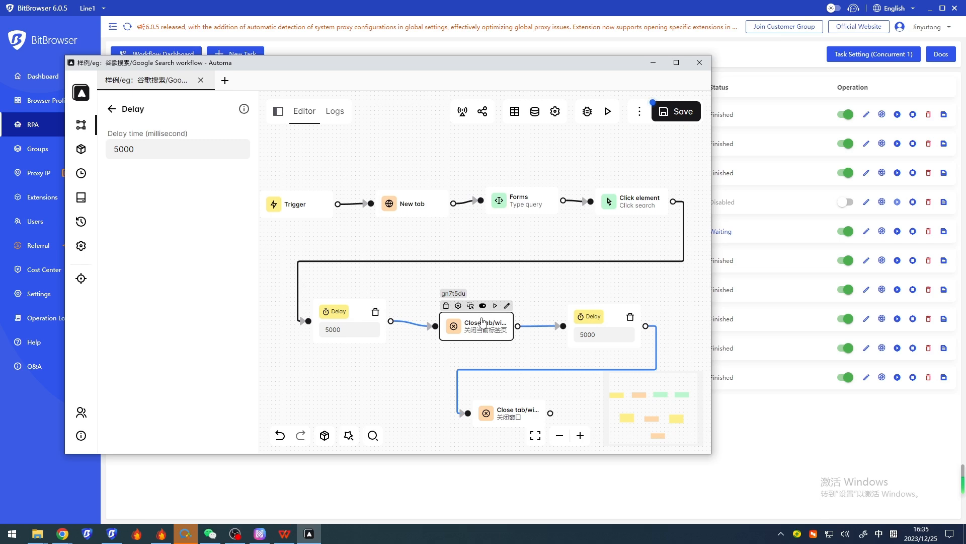
{"action": "double_click", "coordinate": [482, 322]}
{"action": "left_click", "coordinate": [226, 180]}
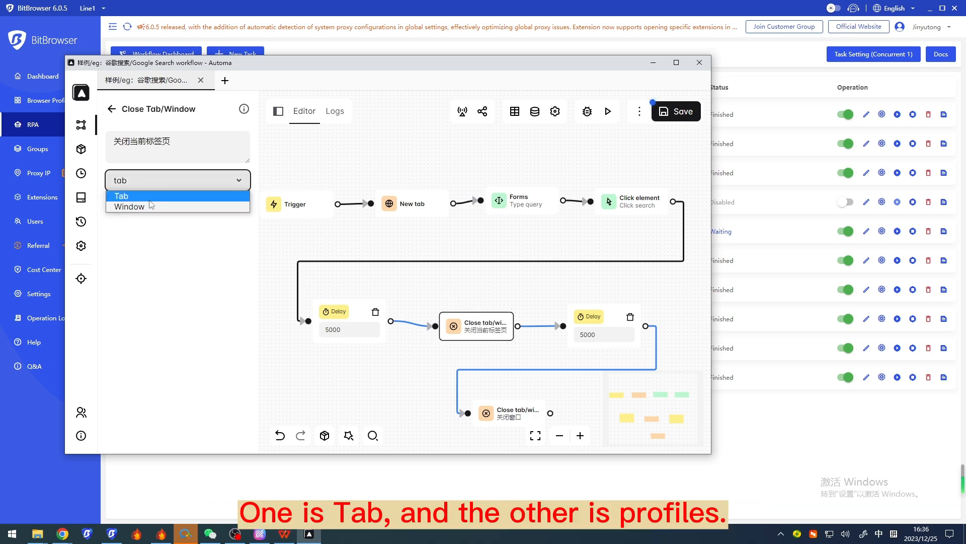
{"action": "left_click", "coordinate": [163, 196]}
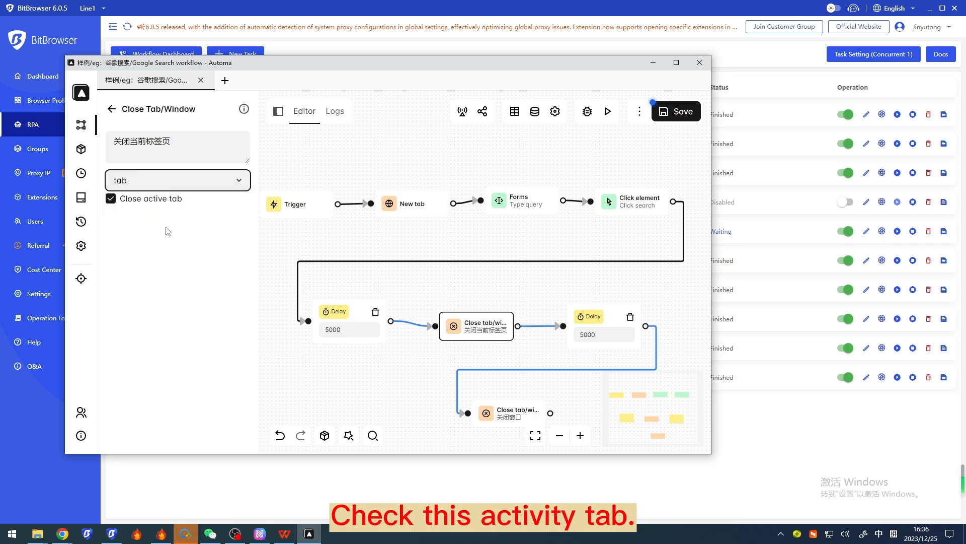
{"action": "left_click_drag", "start_coordinate": [201, 206], "coordinate": [124, 204]}
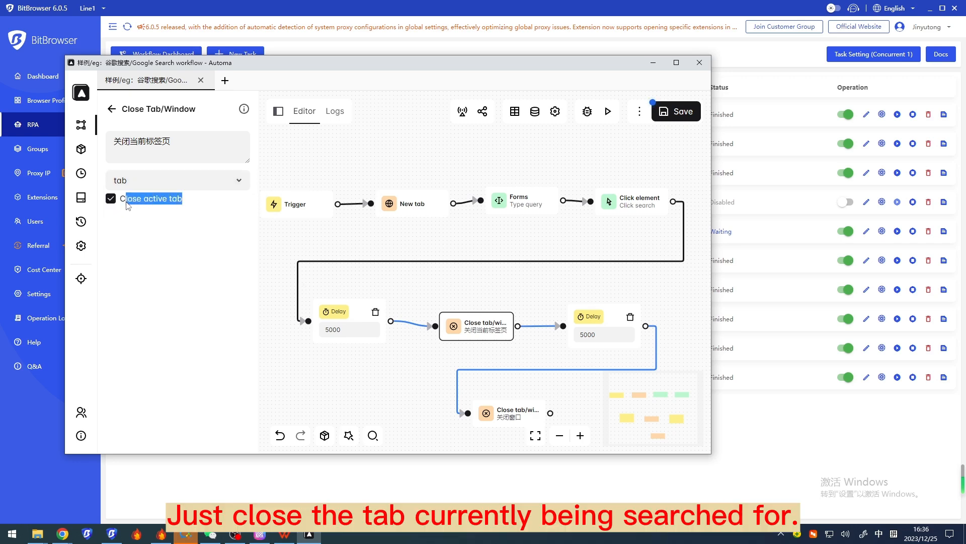
{"action": "left_click", "coordinate": [152, 234]}
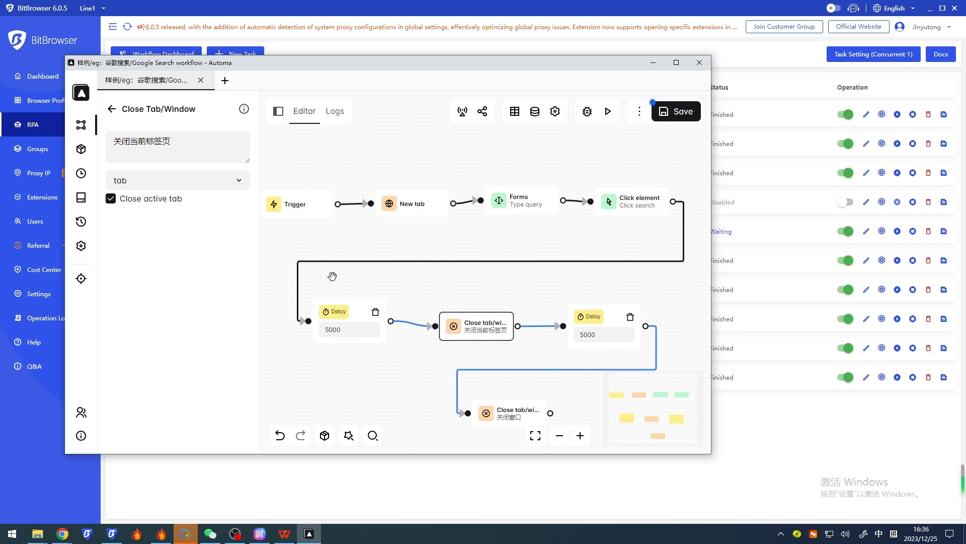
Open the second Delay block's settings and examine its delay time
{"action": "left_click", "coordinate": [619, 327]}
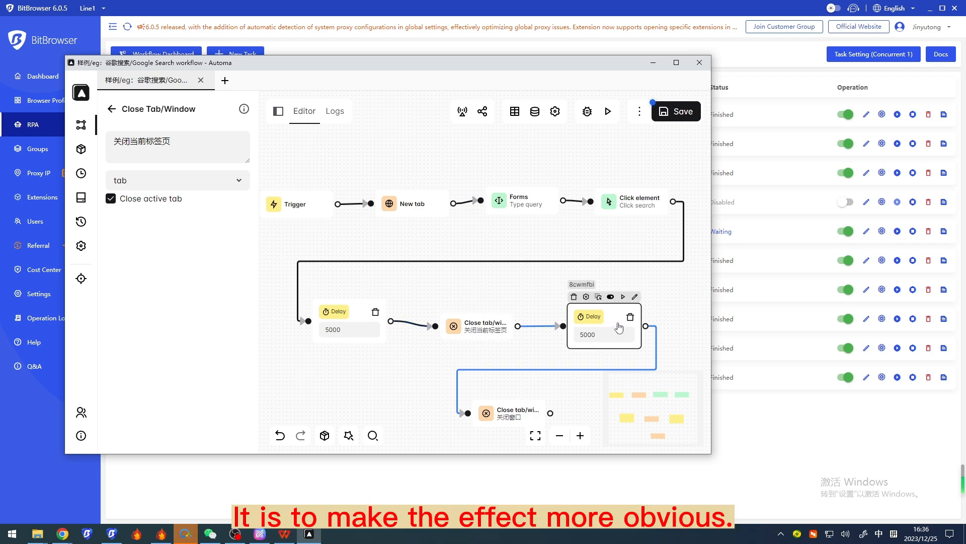
{"action": "double_click", "coordinate": [619, 327]}
{"action": "left_click_drag", "start_coordinate": [676, 319], "coordinate": [673, 276]}
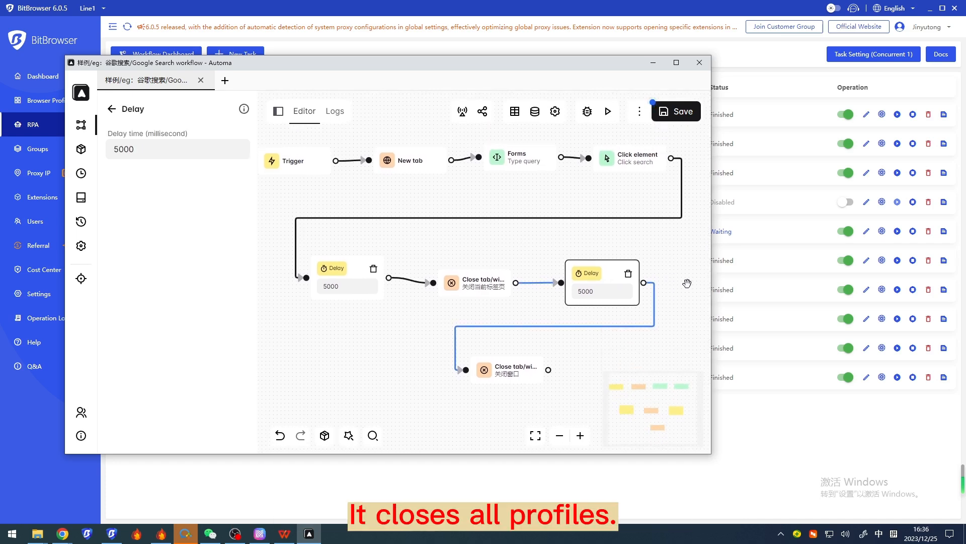
Open the last Close tab/window block, check its close types, keep Window, and examine the Close all windows option
{"action": "left_click", "coordinate": [528, 381]}
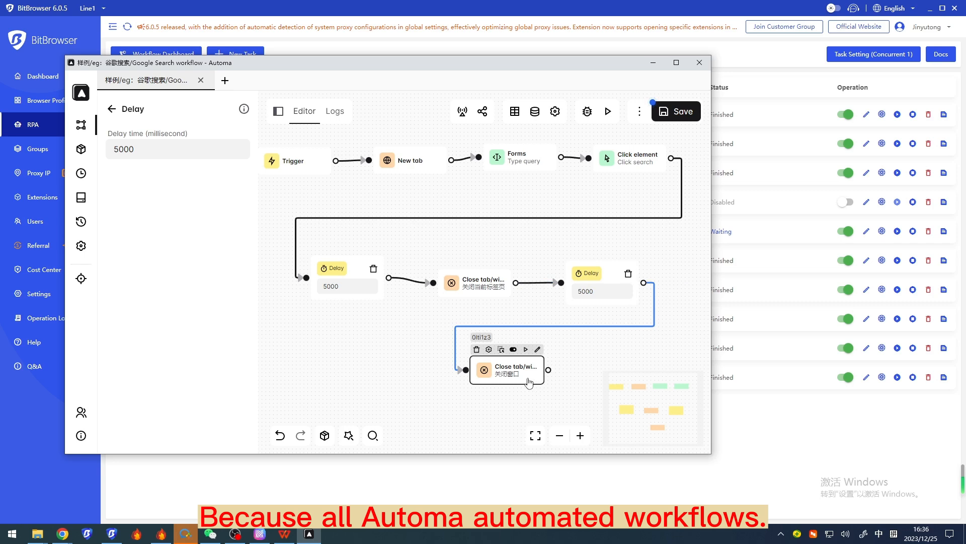
{"action": "double_click", "coordinate": [528, 382]}
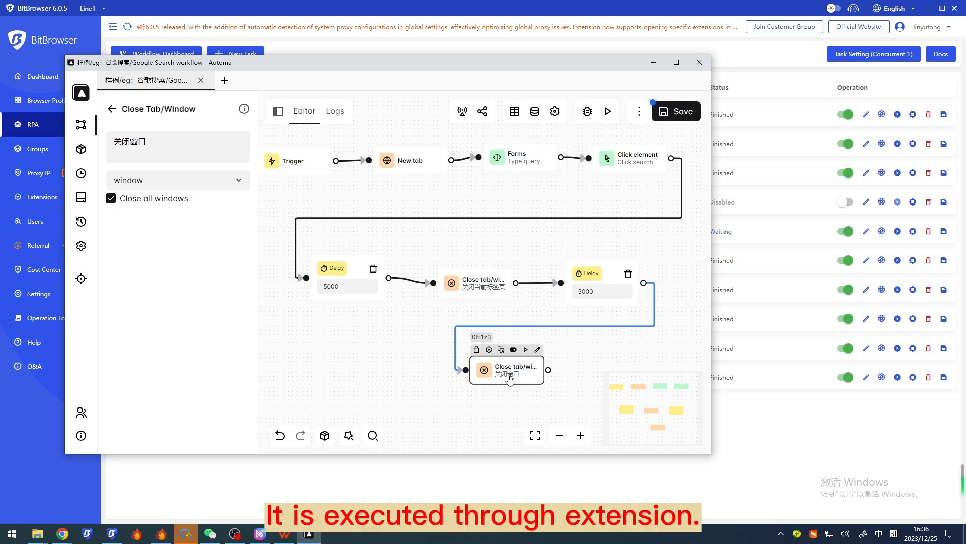
{"action": "left_click", "coordinate": [237, 182]}
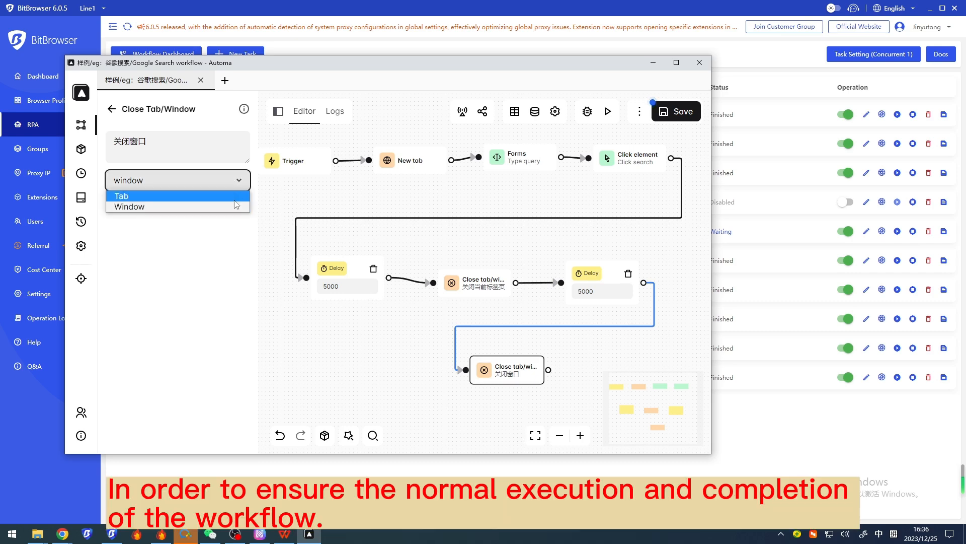
{"action": "left_click", "coordinate": [240, 208]}
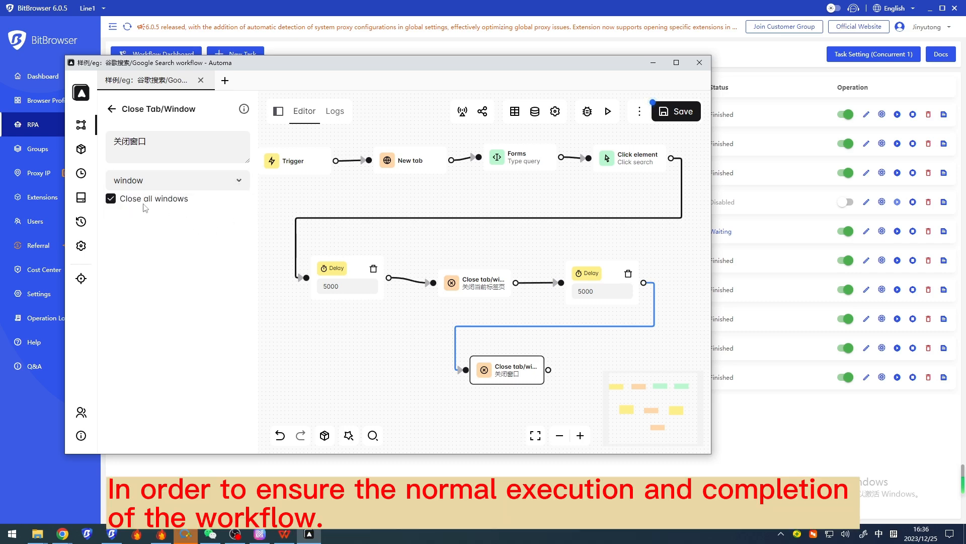
{"action": "left_click_drag", "start_coordinate": [121, 200], "coordinate": [192, 204]}
{"action": "left_click", "coordinate": [204, 215]}
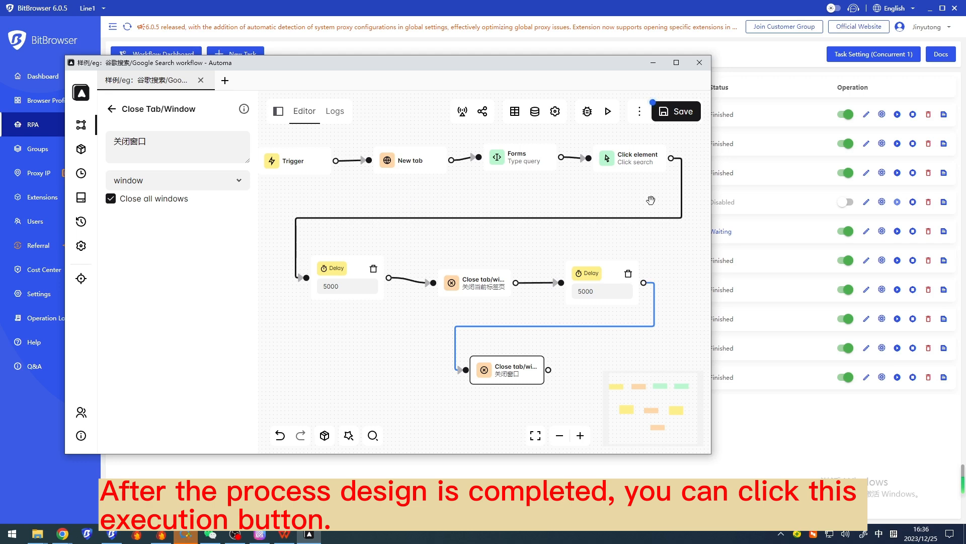
Save the workflow and review the On workflow error options in its settings without changing them
{"action": "left_click", "coordinate": [670, 121]}
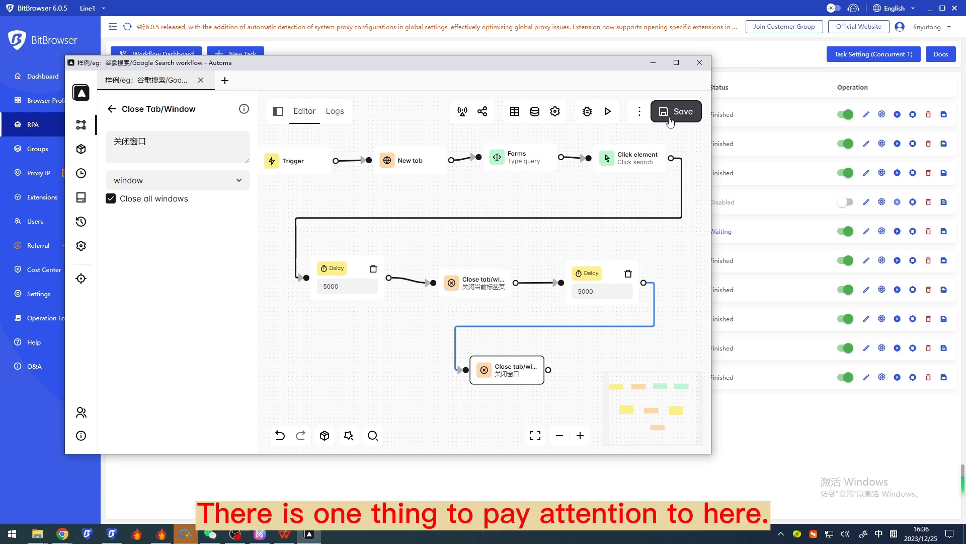
{"action": "left_click", "coordinate": [556, 113]}
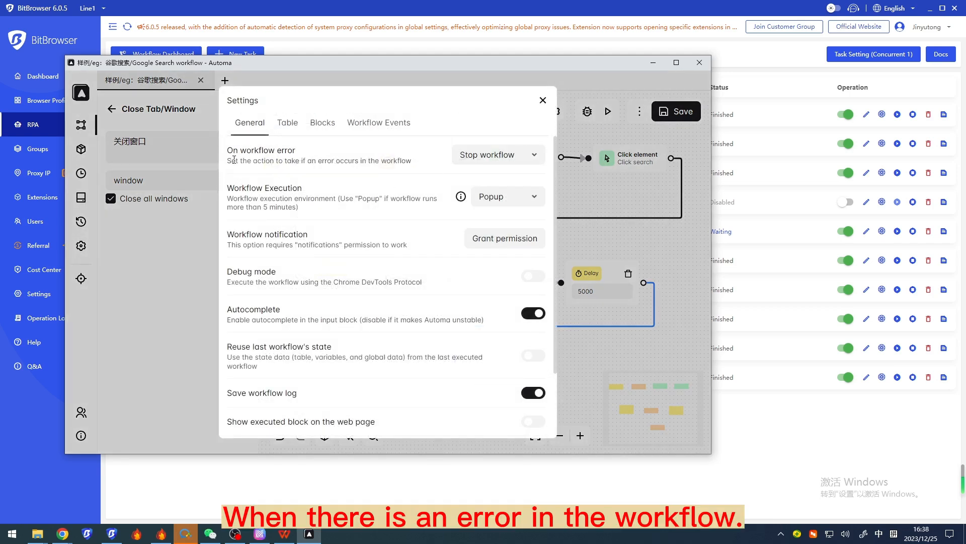
{"action": "left_click_drag", "start_coordinate": [232, 160], "coordinate": [411, 161]}
{"action": "left_click", "coordinate": [501, 157]}
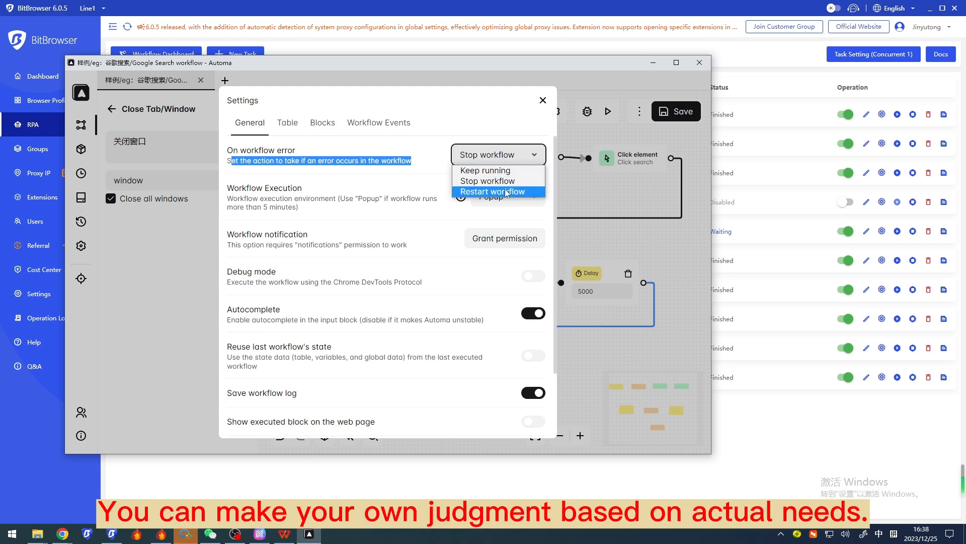
{"action": "left_click", "coordinate": [543, 100]}
{"action": "left_click", "coordinate": [543, 100]}
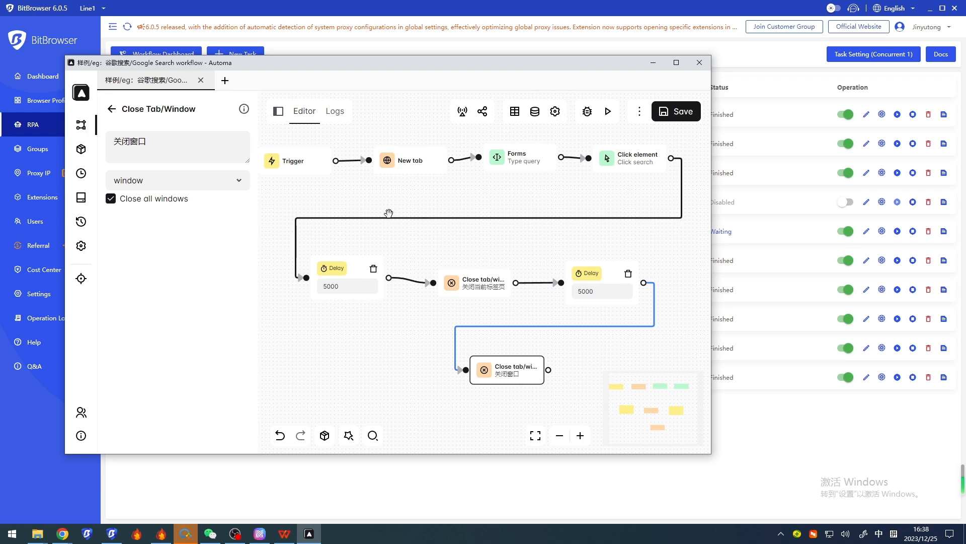
Open the sample Google Keyword Research workflow and run it with the keywords "bitbrowser,比特浏览器"
{"action": "left_click", "coordinate": [68, 122]}
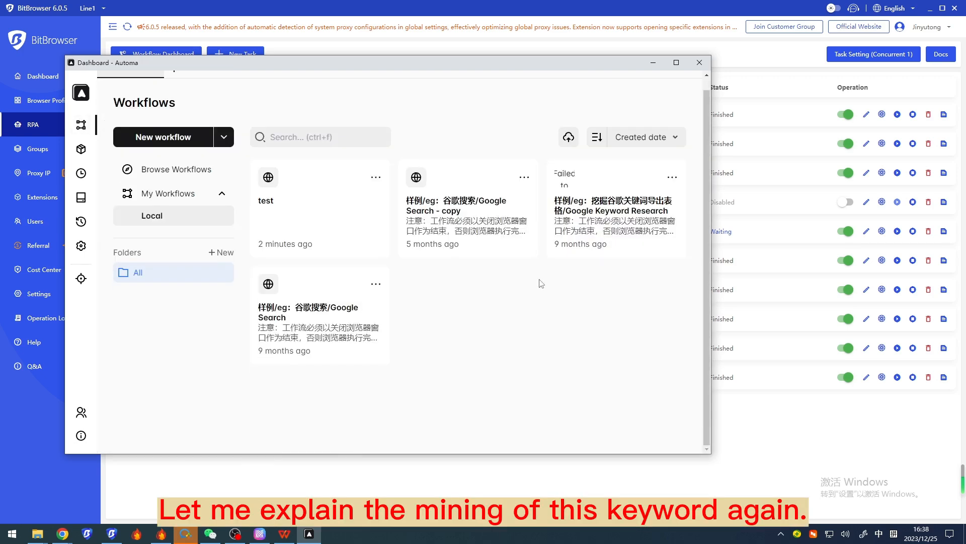
{"action": "left_click", "coordinate": [618, 205]}
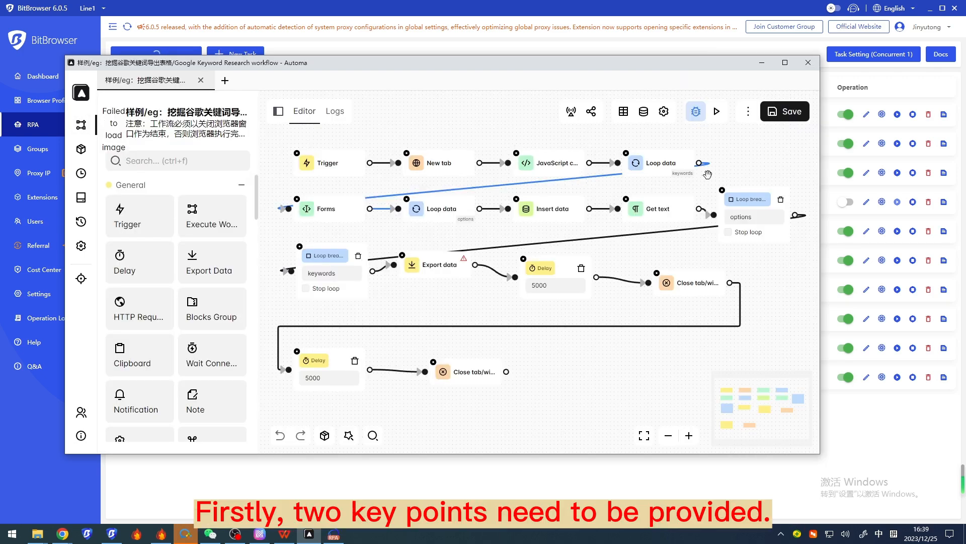
{"action": "left_click", "coordinate": [723, 119]}
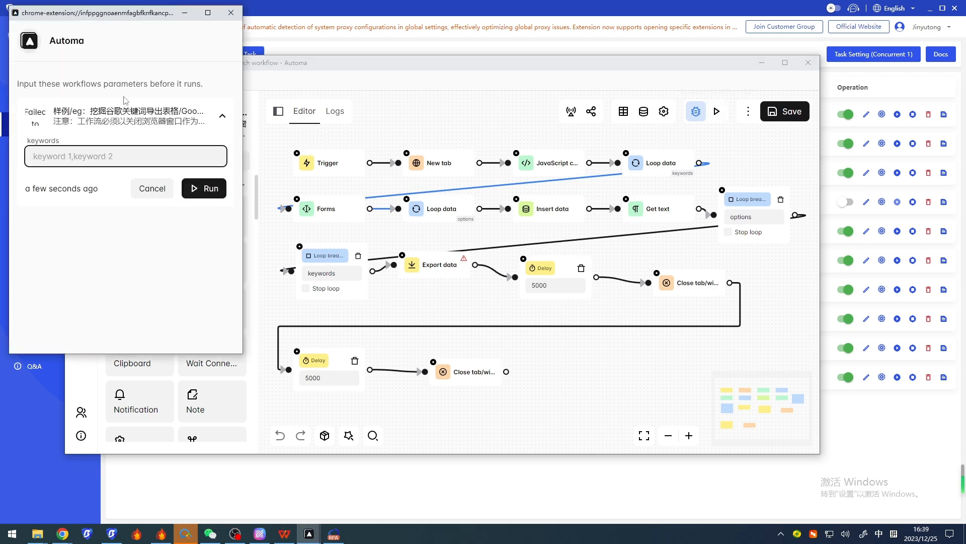
{"action": "type", "text": "bitbrowser"}
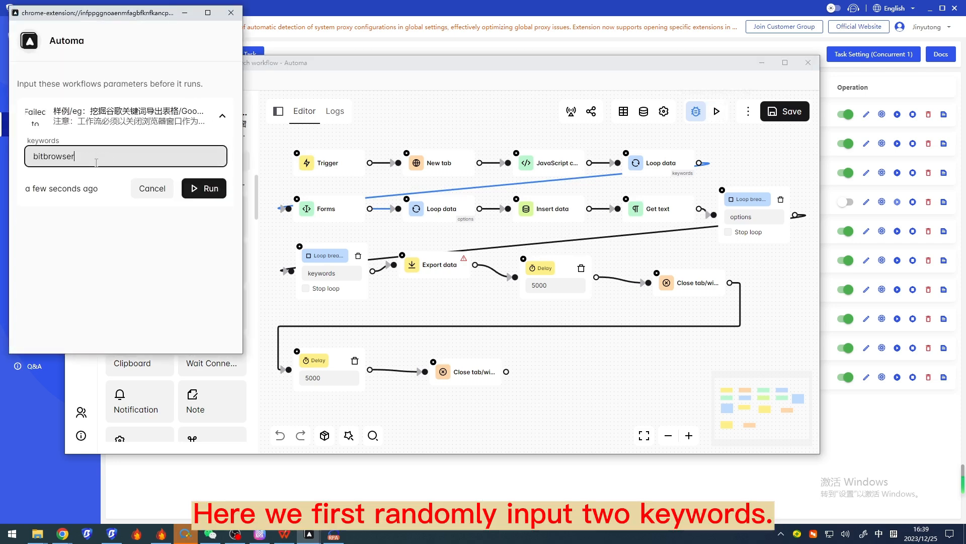
{"action": "type", "text": ",比特浏览"}
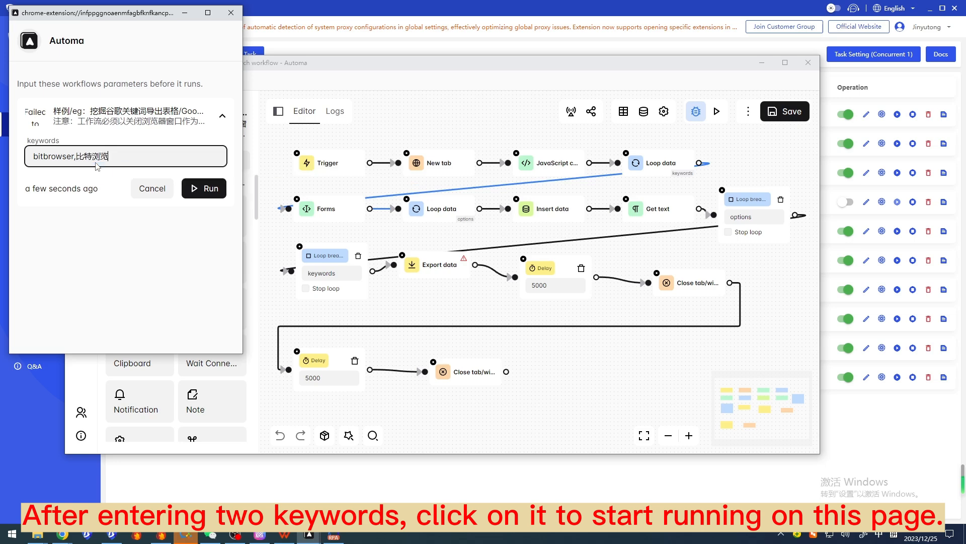
{"action": "type", "text": "器"}
{"action": "left_click", "coordinate": [218, 196]}
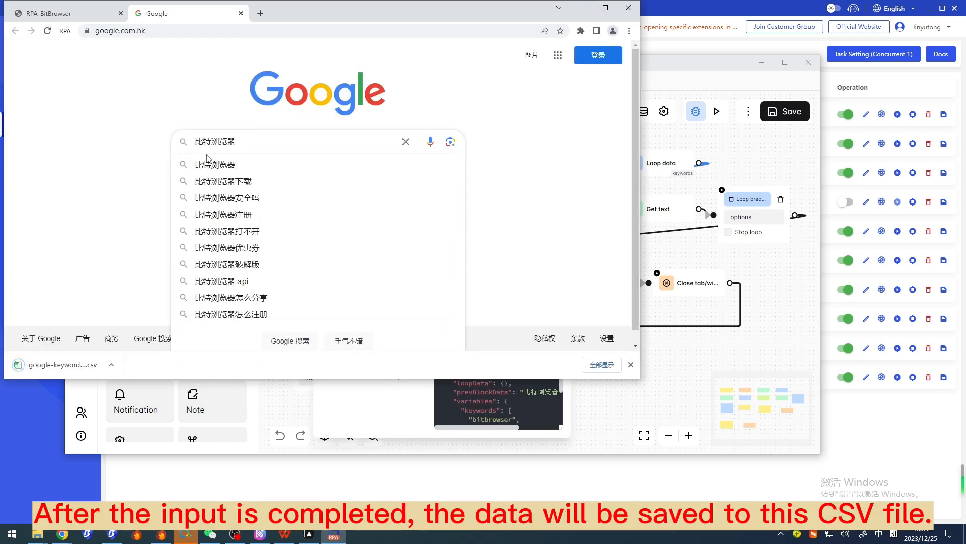
Open the downloaded google-keywords CSV file in WPS and widen columns A and B to read the keyword results
{"action": "left_click", "coordinate": [111, 365]}
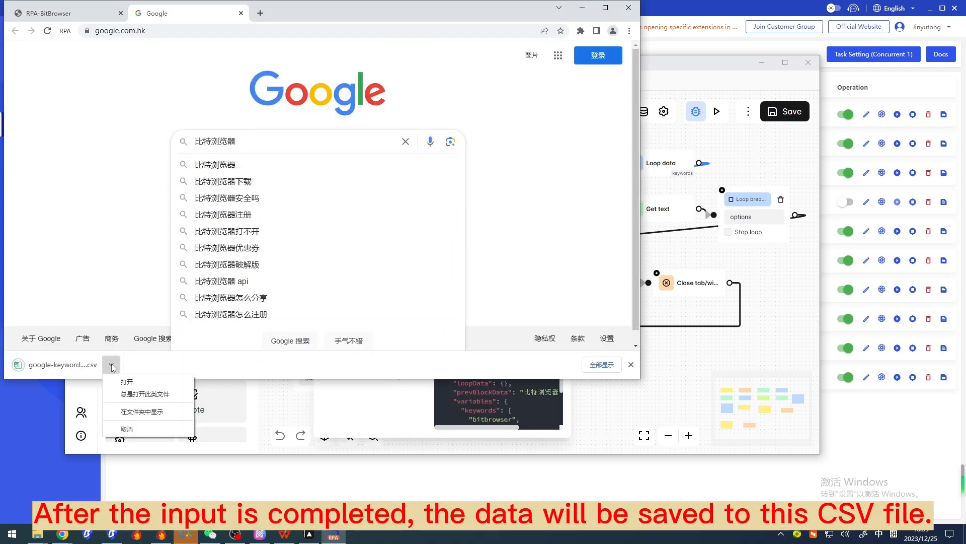
{"action": "left_click", "coordinate": [131, 382]}
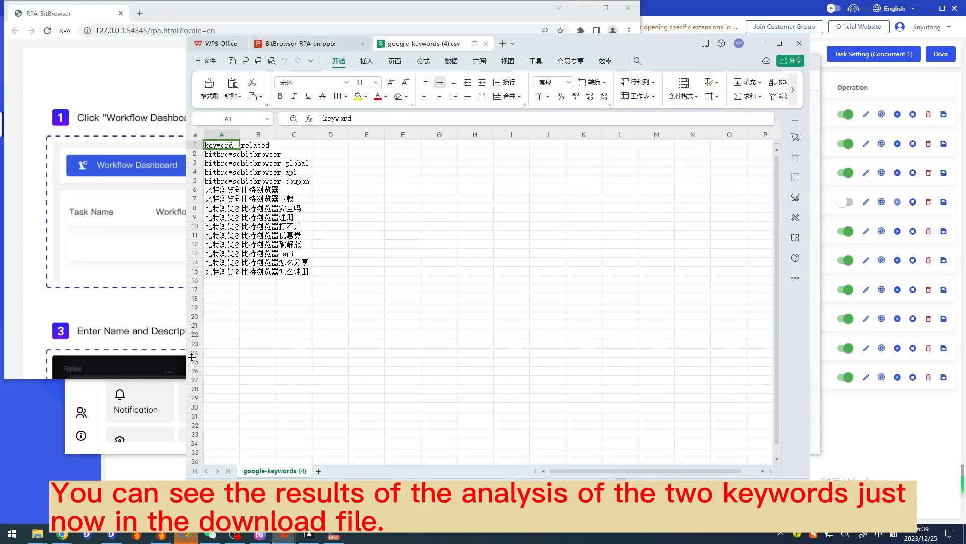
{"action": "left_click", "coordinate": [235, 133]}
{"action": "left_click_drag", "start_coordinate": [240, 135], "coordinate": [359, 133]}
{"action": "left_click", "coordinate": [322, 142]}
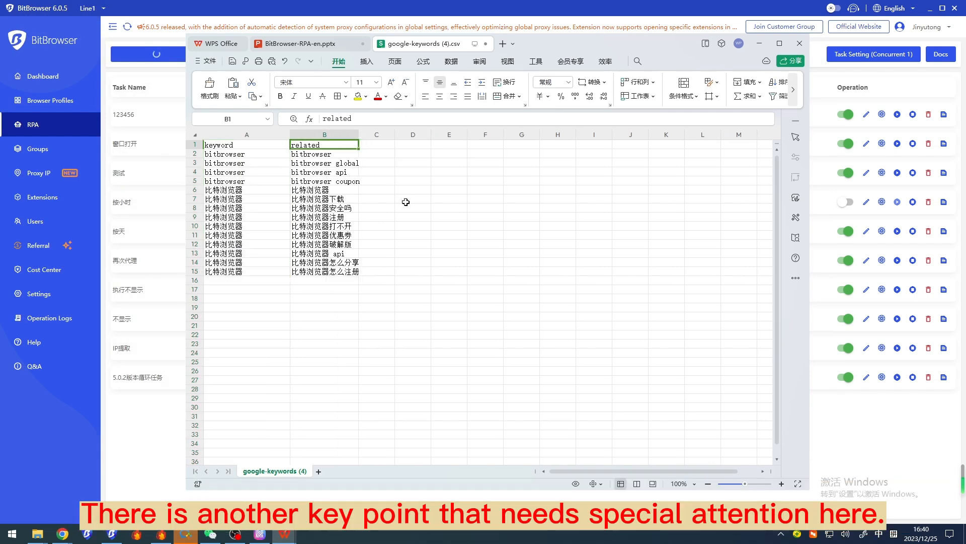
{"action": "left_click", "coordinate": [765, 42]}
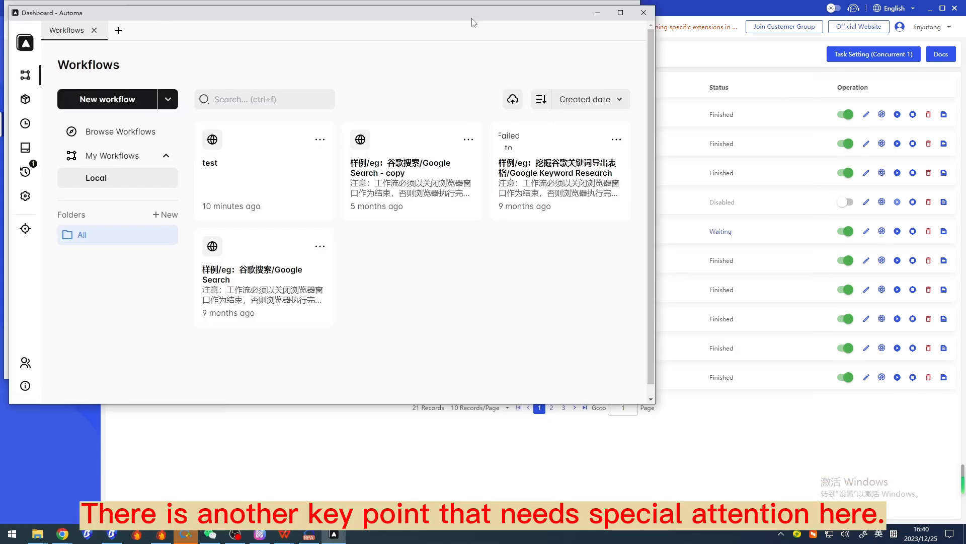
Show the Google Keyword Research workflow's available actions, and switch to BitBrowser-RPA-en.pptx in WPS to read the Task Scheduling slide
{"action": "left_click", "coordinate": [615, 140]}
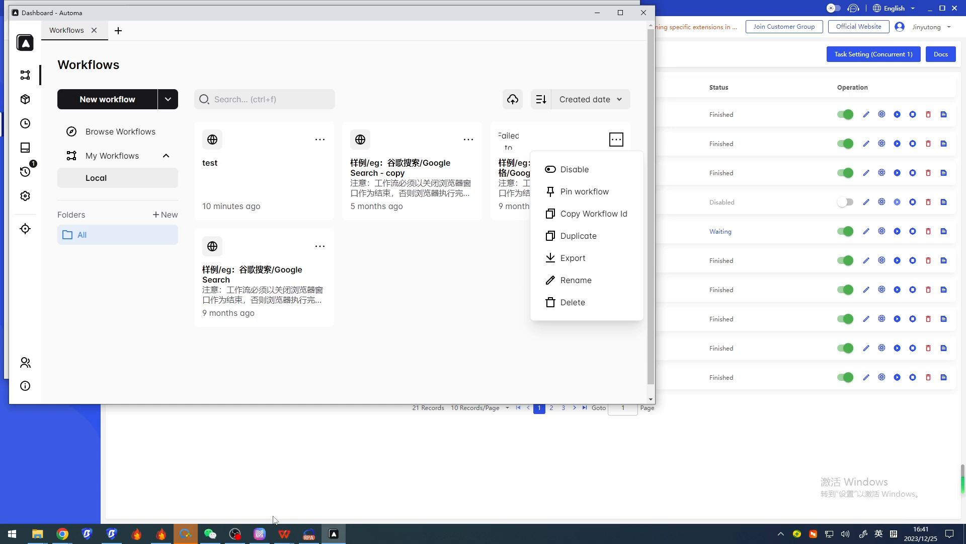
{"action": "mouse_move", "coordinate": [282, 537]}
{"action": "left_click", "coordinate": [230, 488]}
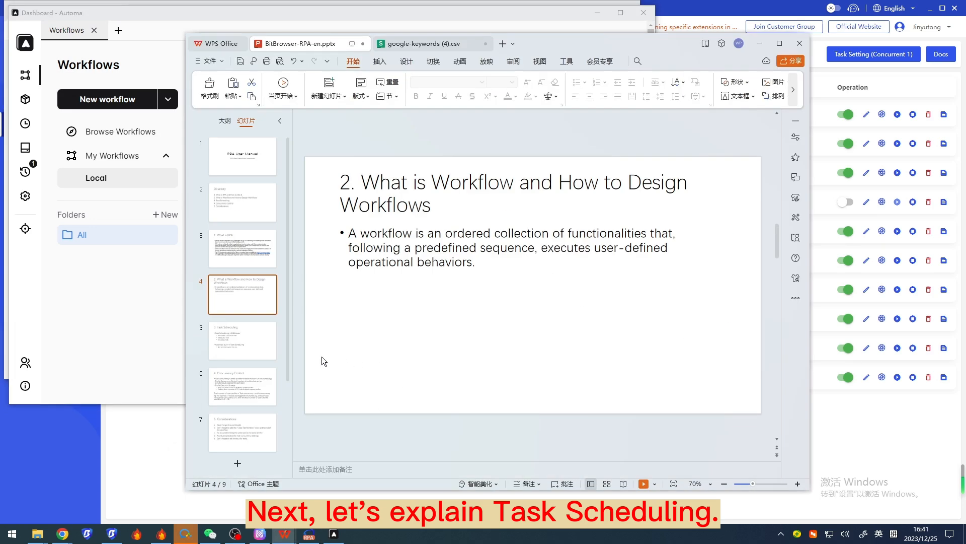
{"action": "scroll", "coordinate": [333, 358], "scroll_direction": "down", "scroll_amount": 1}
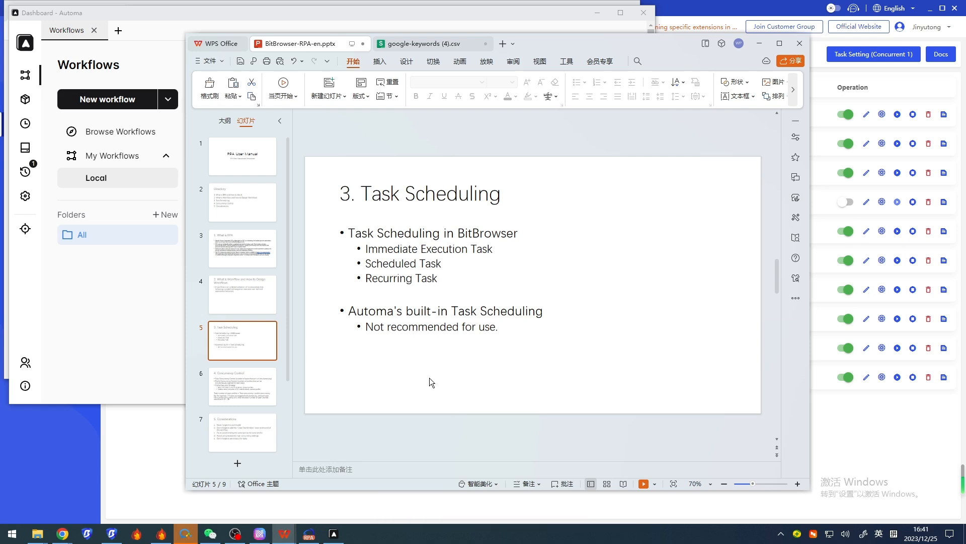
Switch to BitBrowser and start a new RPA task of type Immediately, named "Immediately", with the copied workflow ID
{"action": "left_click", "coordinate": [111, 533]}
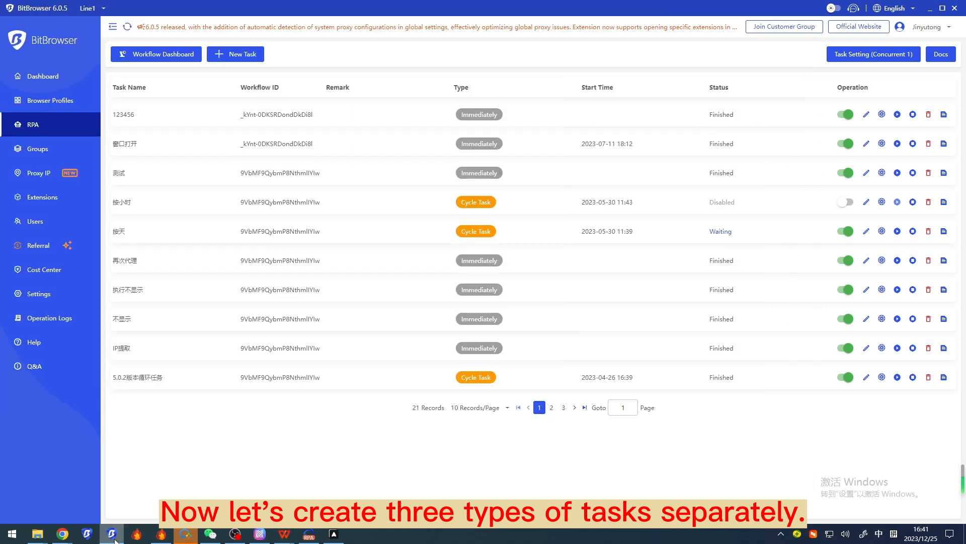
{"action": "left_click", "coordinate": [233, 55]}
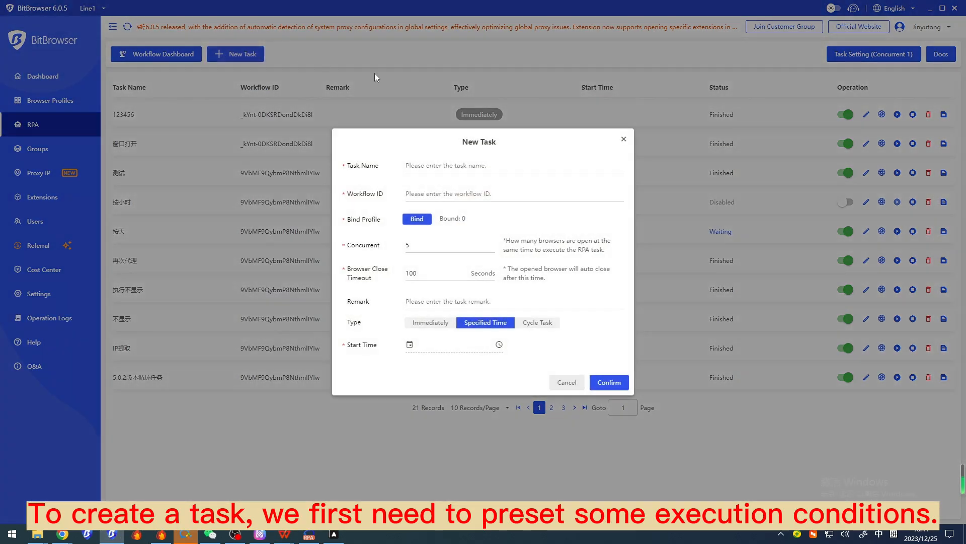
{"action": "left_click", "coordinate": [443, 327]}
{"action": "left_click", "coordinate": [473, 336]}
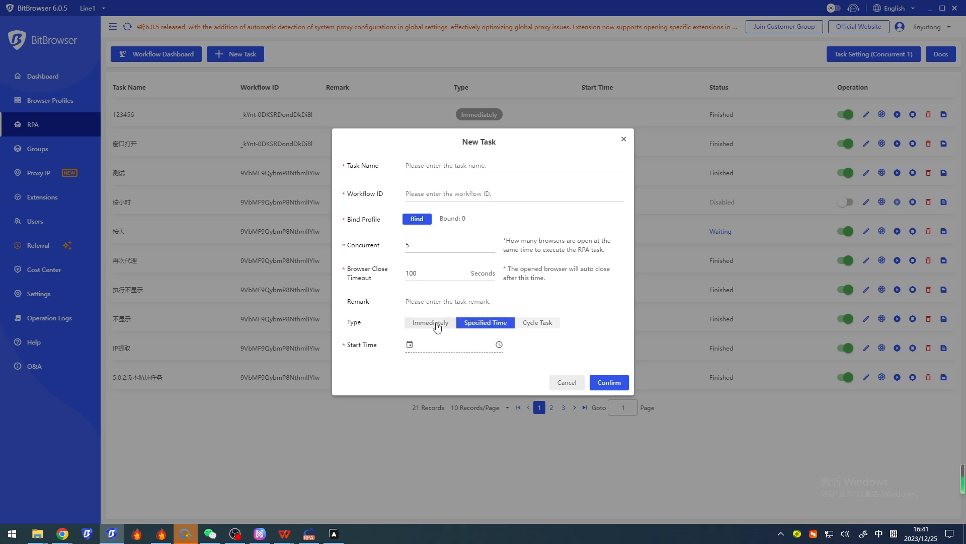
{"action": "left_click", "coordinate": [430, 323]}
{"action": "left_click", "coordinate": [424, 184]}
{"action": "type", "text": "Immediately"}
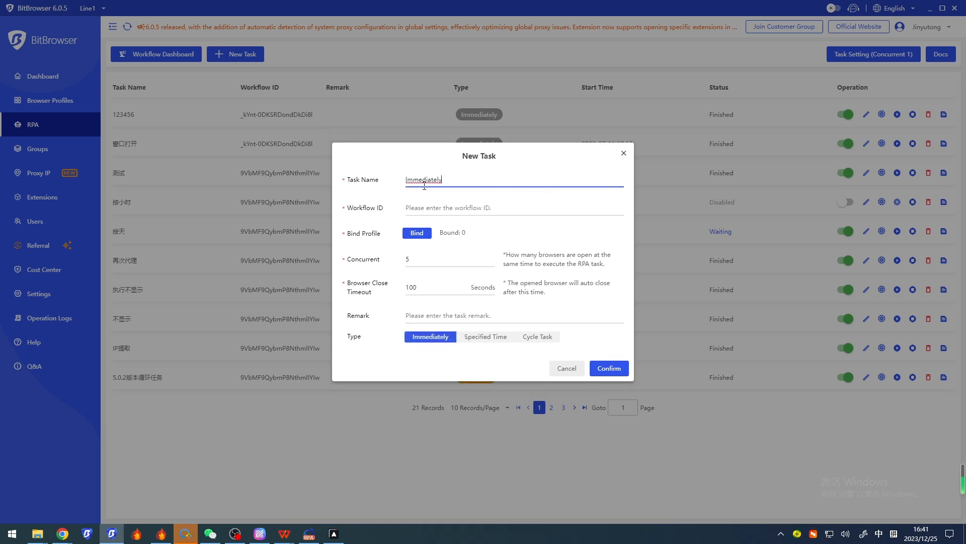
{"action": "left_click", "coordinate": [489, 209]}
{"action": "type", "text": "rvqRbzKvlXockl1Xcs9lE"}
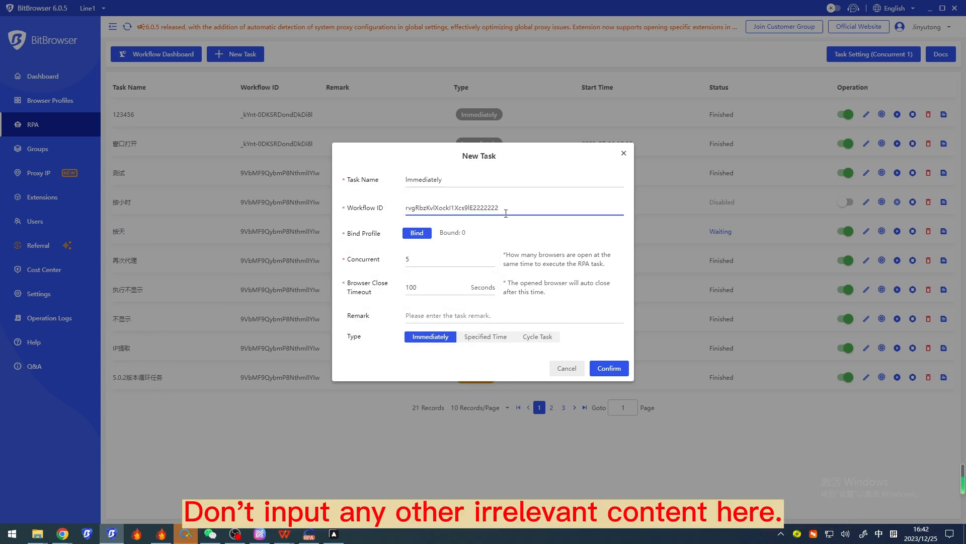
{"action": "type", "text": "2222222"}
{"action": "left_click_drag", "start_coordinate": [473, 207], "coordinate": [512, 206]}
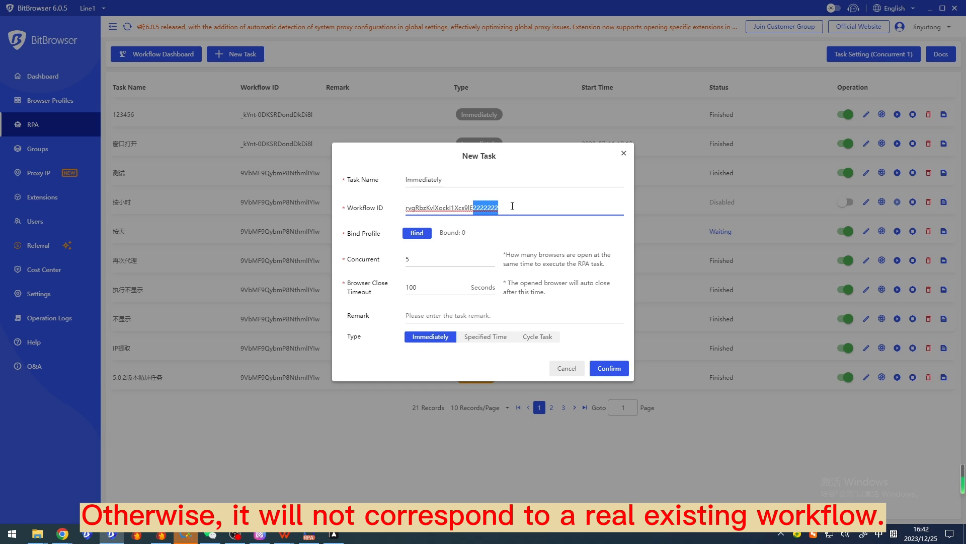
{"action": "key", "text": "BackSpace"}
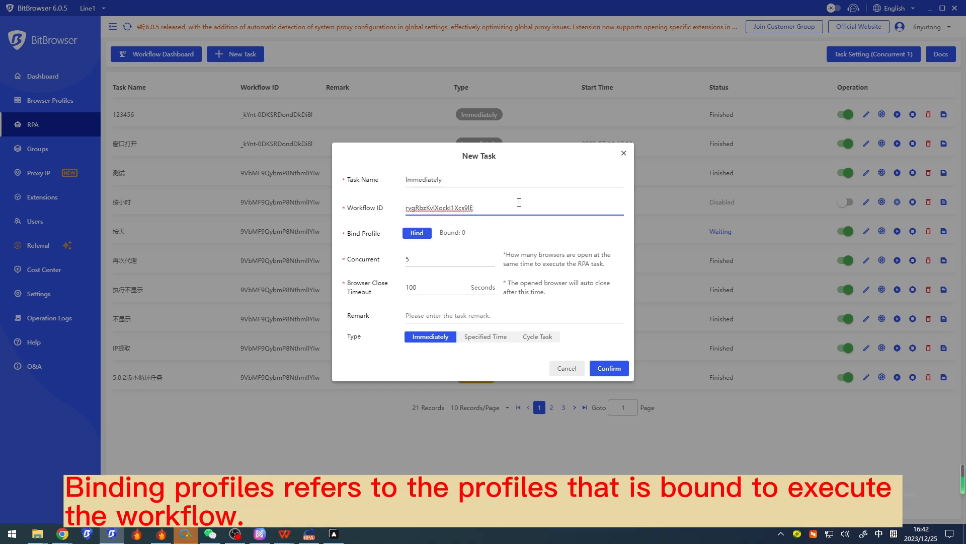
Create the task with browser profile 2929 bound to it and check its status in the task list
{"action": "left_click", "coordinate": [417, 233]}
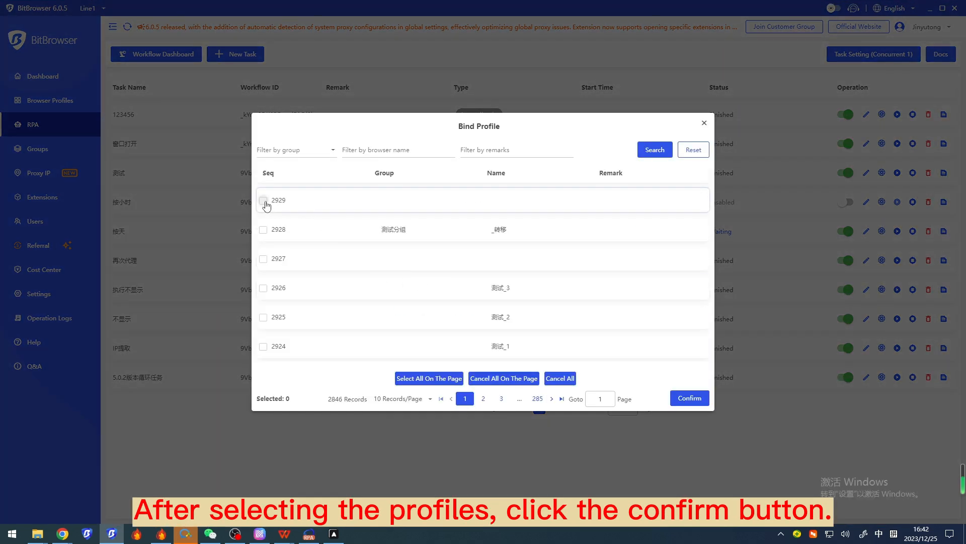
{"action": "left_click", "coordinate": [263, 200]}
{"action": "left_click", "coordinate": [690, 398]}
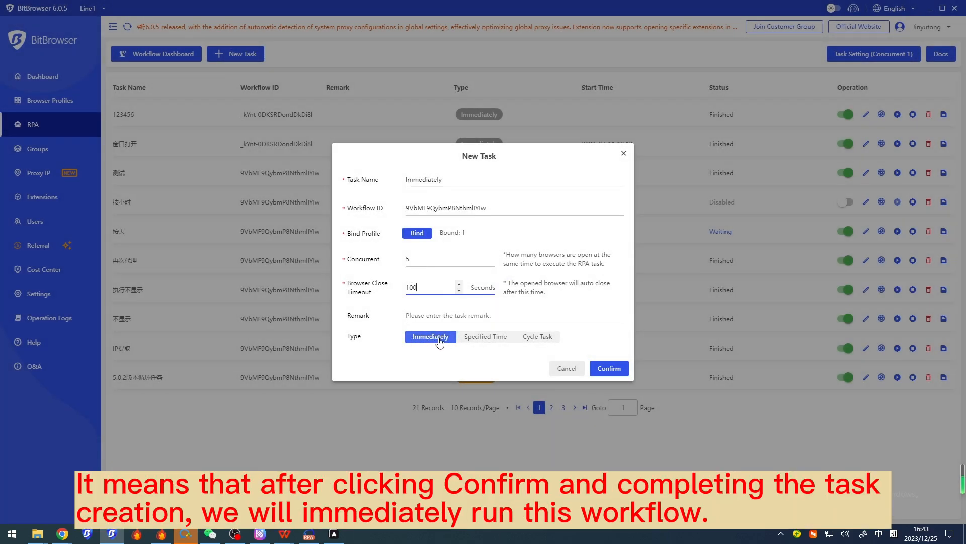
{"action": "left_click", "coordinate": [607, 370]}
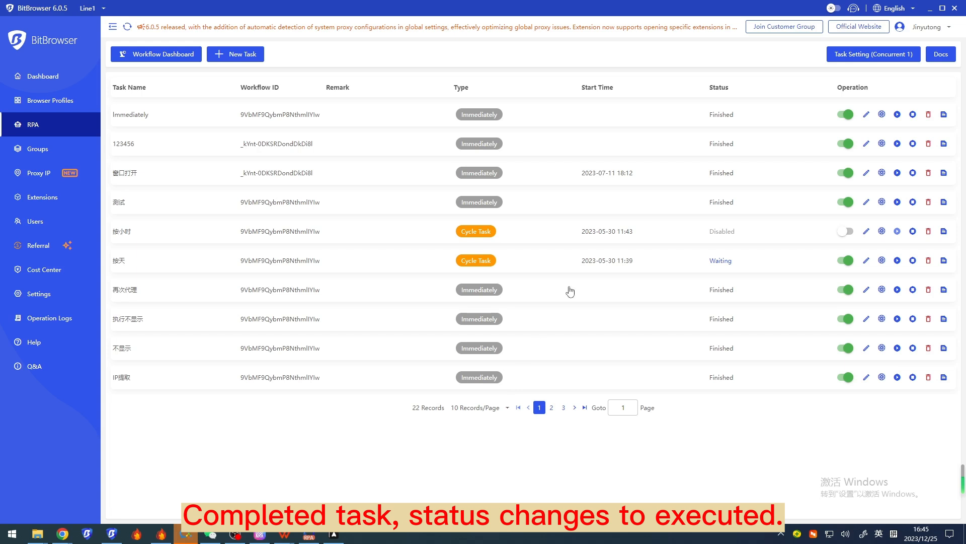
{"action": "double_click", "coordinate": [725, 122]}
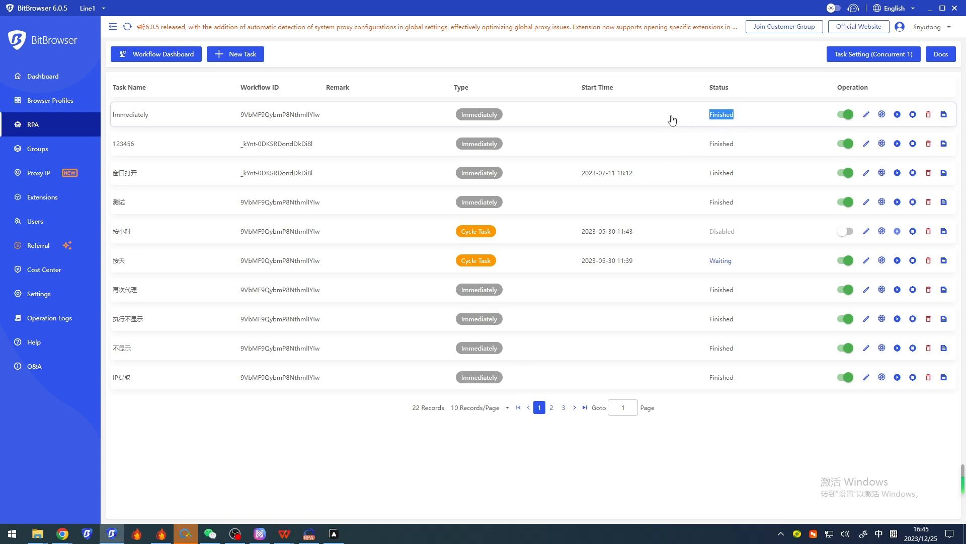
{"action": "left_click", "coordinate": [672, 120]}
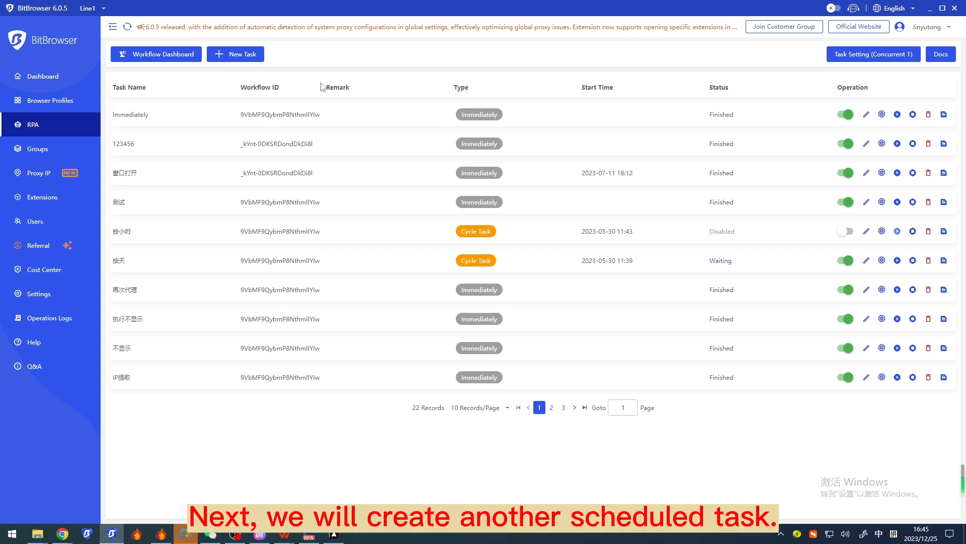
Start a new RPA task of type Specified Time, named "Specified Time", with the copied workflow ID
{"action": "left_click", "coordinate": [244, 56]}
{"action": "left_click", "coordinate": [451, 170]}
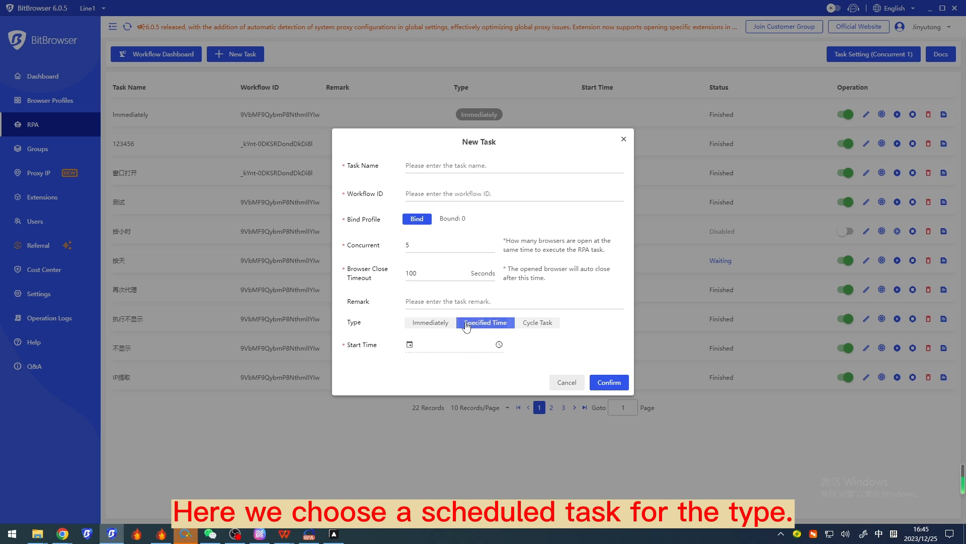
{"action": "left_click", "coordinate": [450, 169]}
{"action": "type", "text": "Specified Time"}
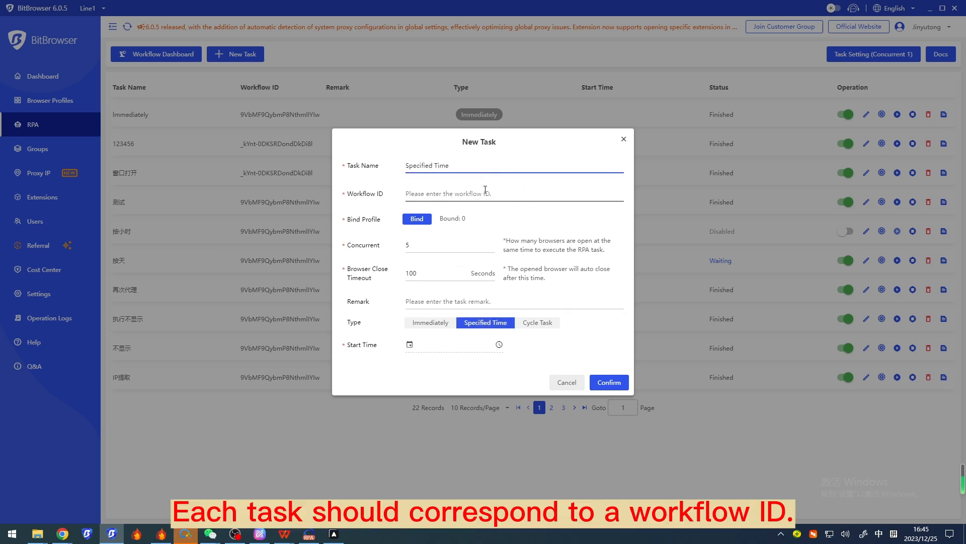
{"action": "left_click", "coordinate": [482, 194]}
{"action": "type", "text": "9VbMF9QybmP8NthmlIYIw"}
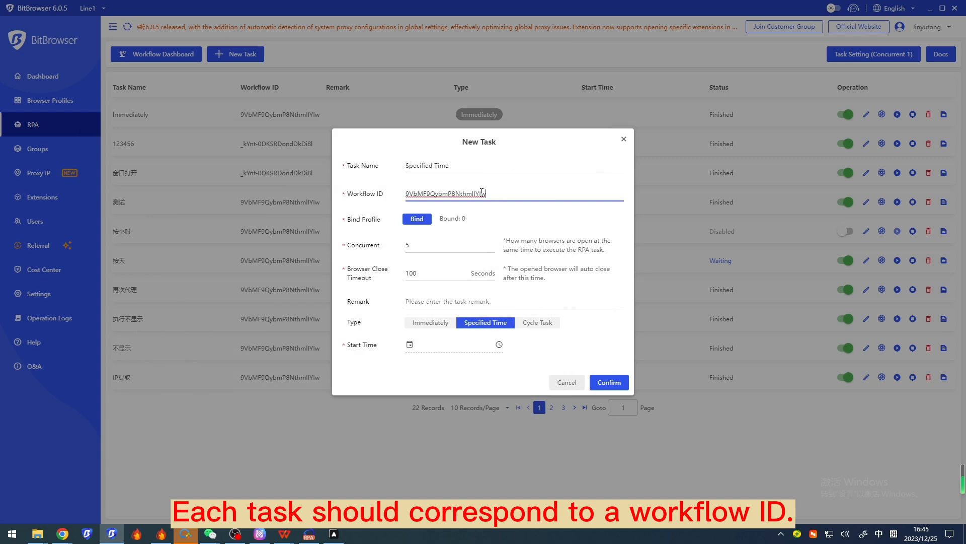
{"action": "left_click", "coordinate": [424, 220]}
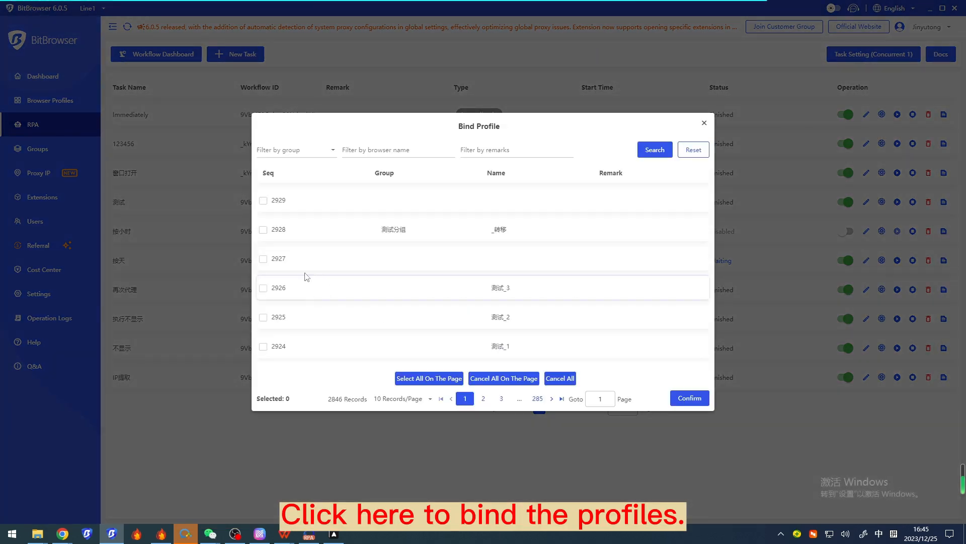
{"action": "left_click", "coordinate": [263, 259]}
{"action": "left_click", "coordinate": [690, 397]}
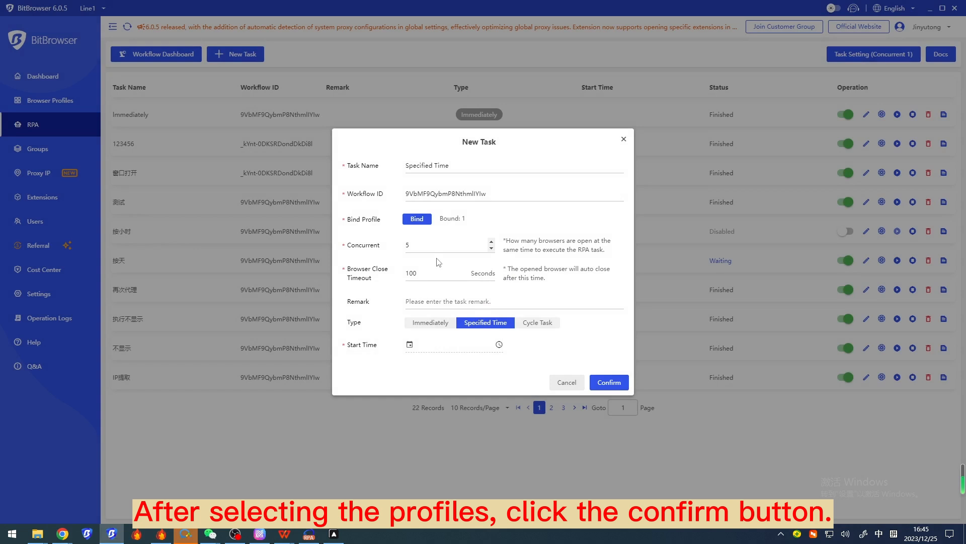
{"action": "left_click", "coordinate": [500, 351]}
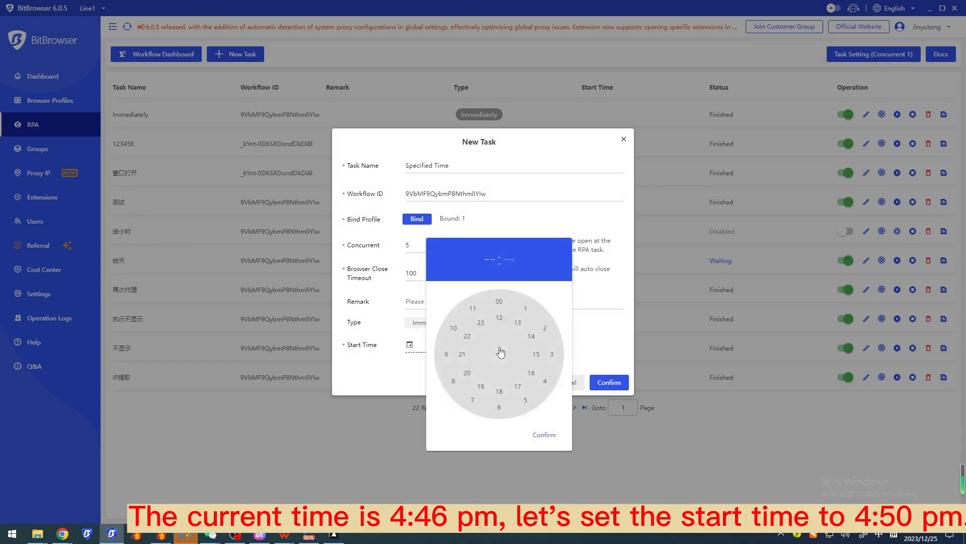
{"action": "left_click", "coordinate": [529, 378]}
{"action": "left_click", "coordinate": [453, 329]}
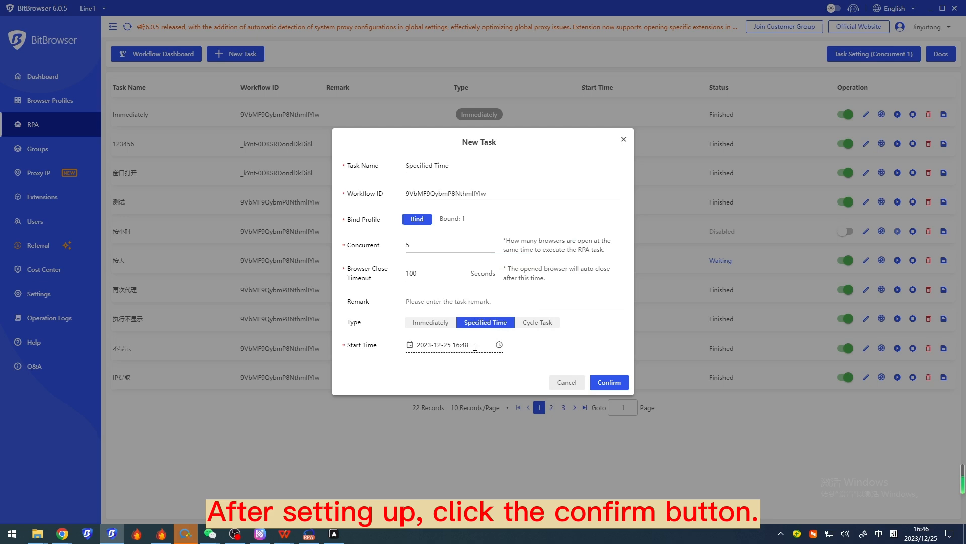
{"action": "left_click", "coordinate": [609, 382]}
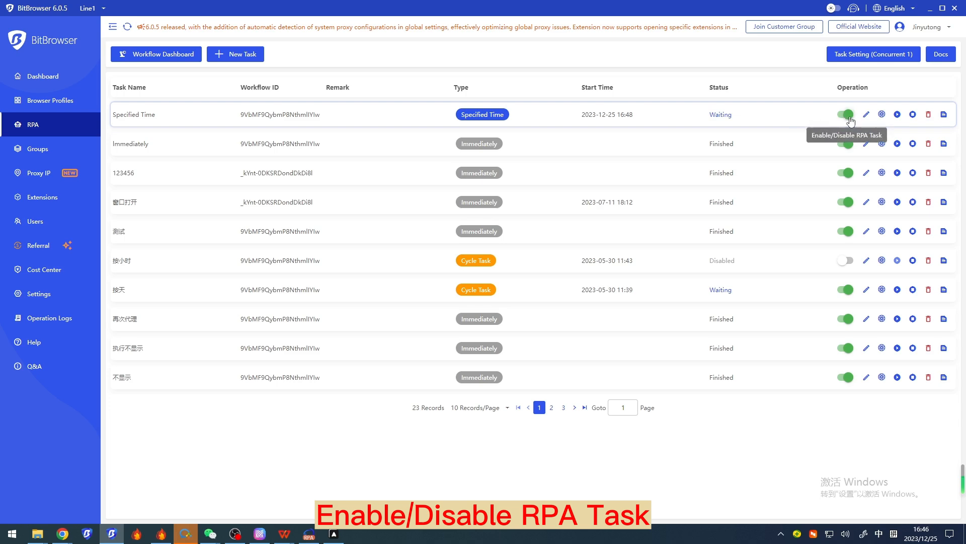
Review the profile binding and the execution logs of the Specified Time task
{"action": "left_click", "coordinate": [882, 115]}
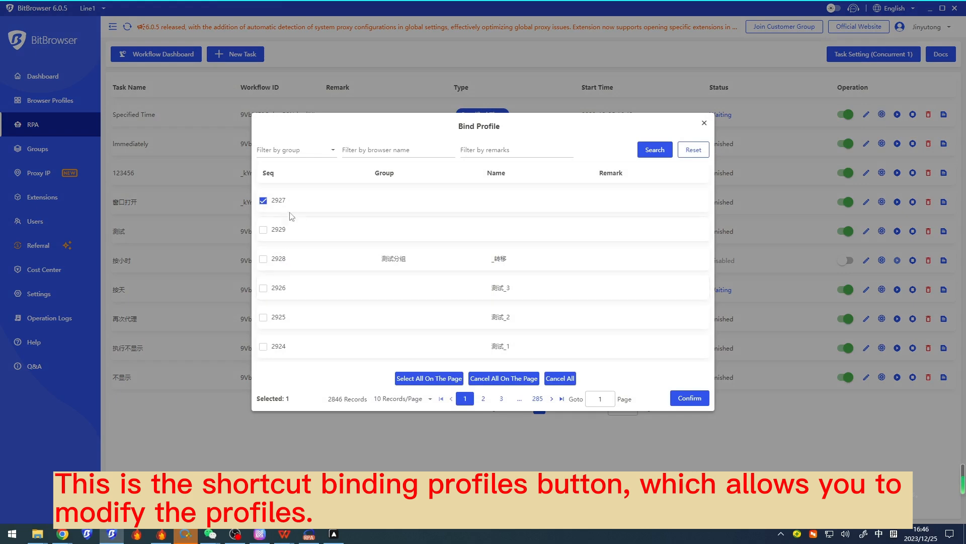
{"action": "left_click", "coordinate": [705, 123]}
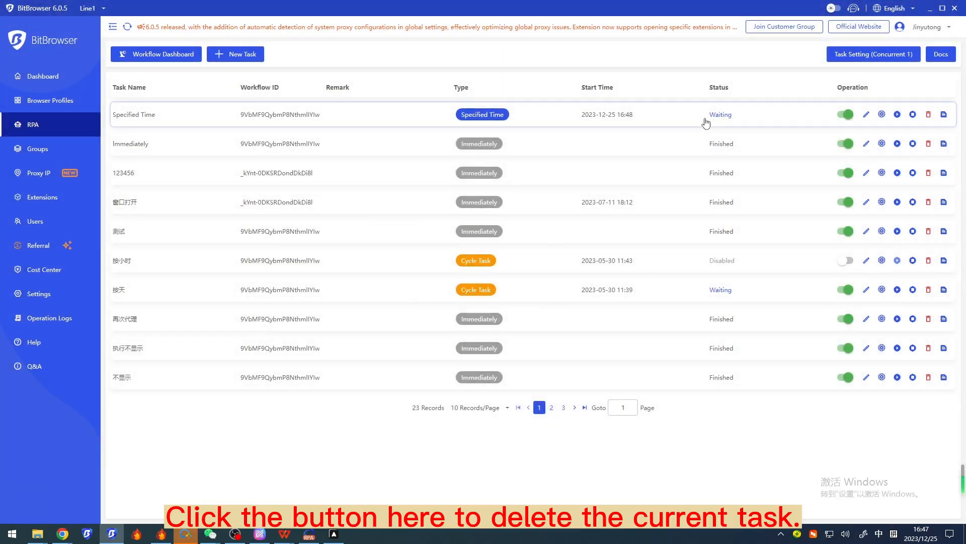
{"action": "left_click", "coordinate": [944, 114]}
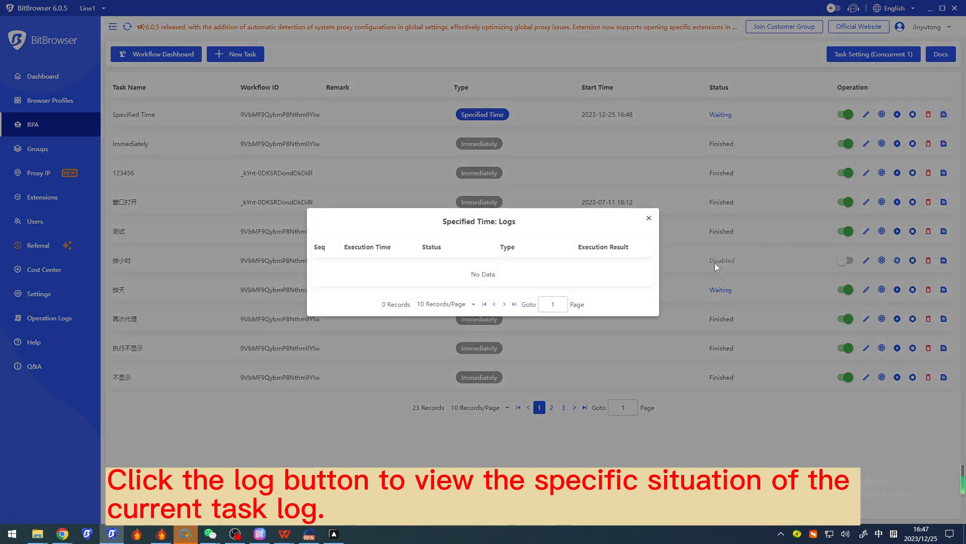
{"action": "left_click", "coordinate": [649, 218]}
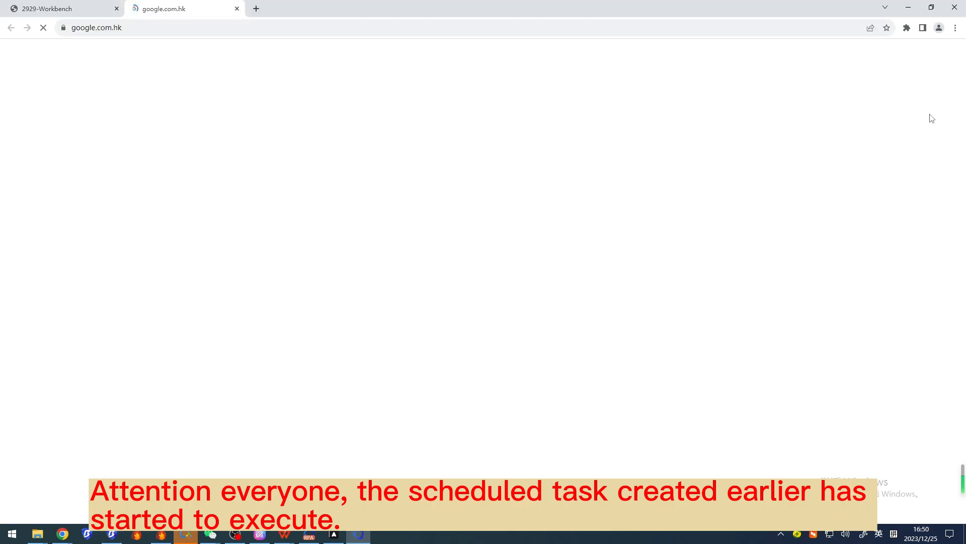
{"action": "type", "text": "bitbr"}
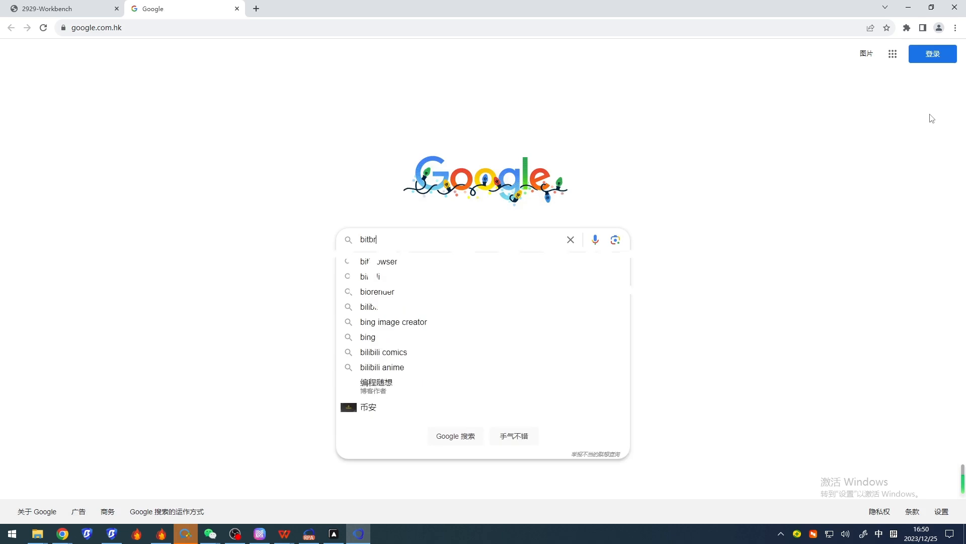
{"action": "type", "text": "owser"}
{"action": "key", "text": "Return"}
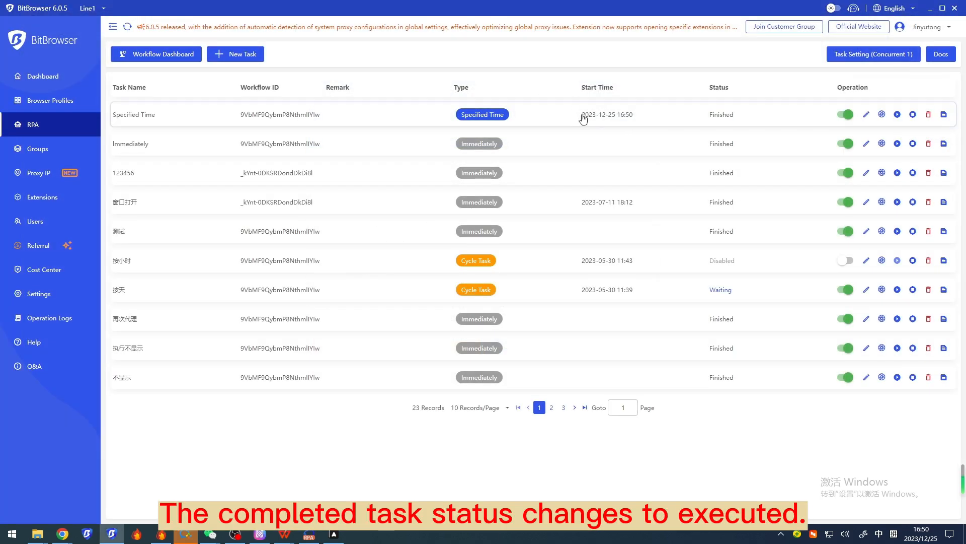
Check the start time and status of the Specified Time task in the task list
{"action": "left_click_drag", "start_coordinate": [581, 115], "coordinate": [635, 116]}
{"action": "mouse_move", "coordinate": [708, 119]}
{"action": "left_mouse_down"}
{"action": "mouse_move", "coordinate": [738, 120]}
{"action": "mouse_move", "coordinate": [699, 118]}
{"action": "left_mouse_up"}
{"action": "left_click", "coordinate": [750, 119]}
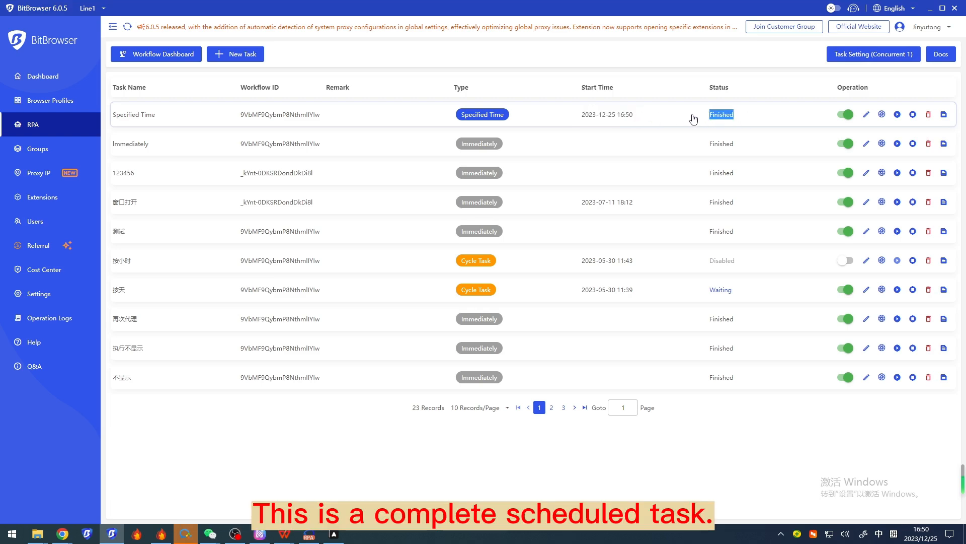
Start a new RPA task of type Cycle Task and name it "Cycle Task"
{"action": "left_click", "coordinate": [235, 52]}
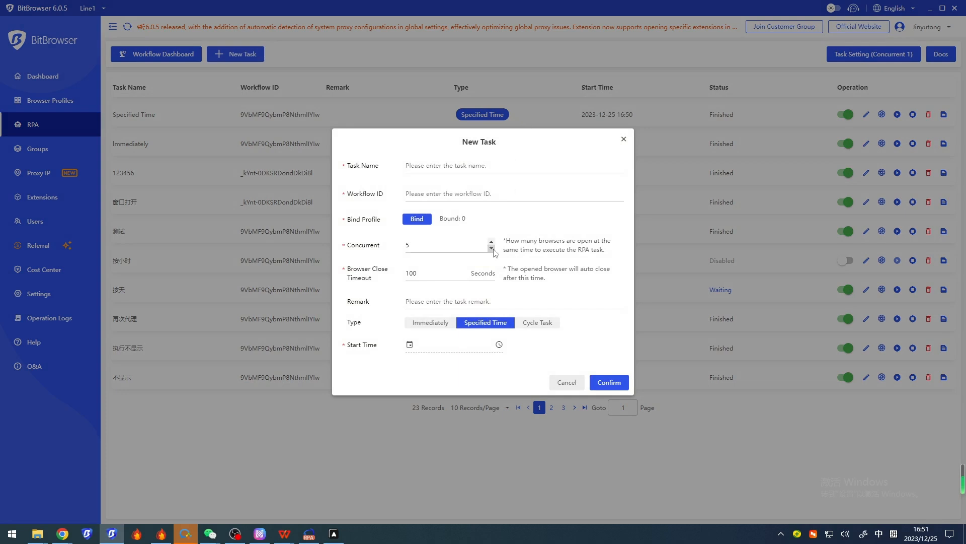
{"action": "left_click", "coordinate": [545, 326]}
{"action": "left_click", "coordinate": [471, 141]}
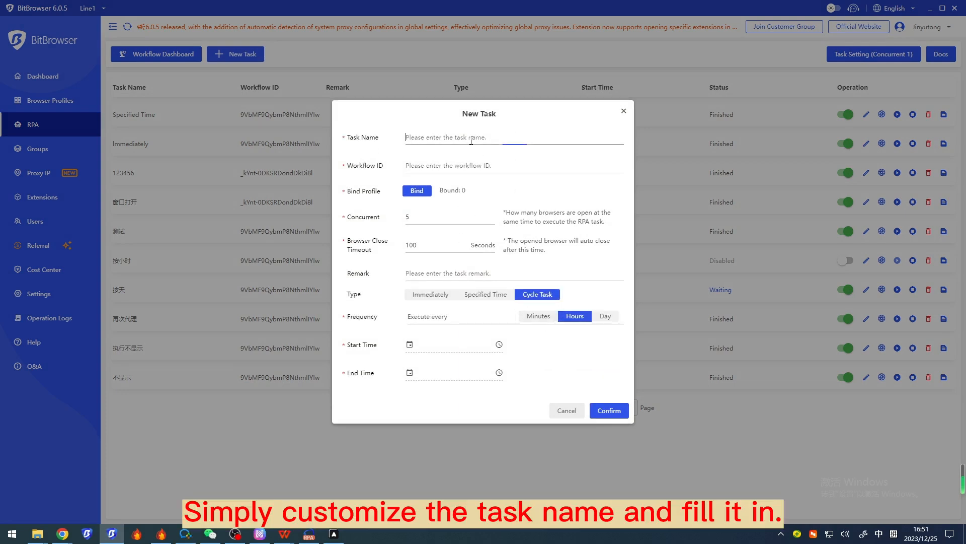
{"action": "type", "text": "Cycle Task"}
Copy the workflow ID of the original Google Search sample in Automa and enter it as the new task's workflow ID in BitBrowser
{"action": "left_click", "coordinate": [333, 533]}
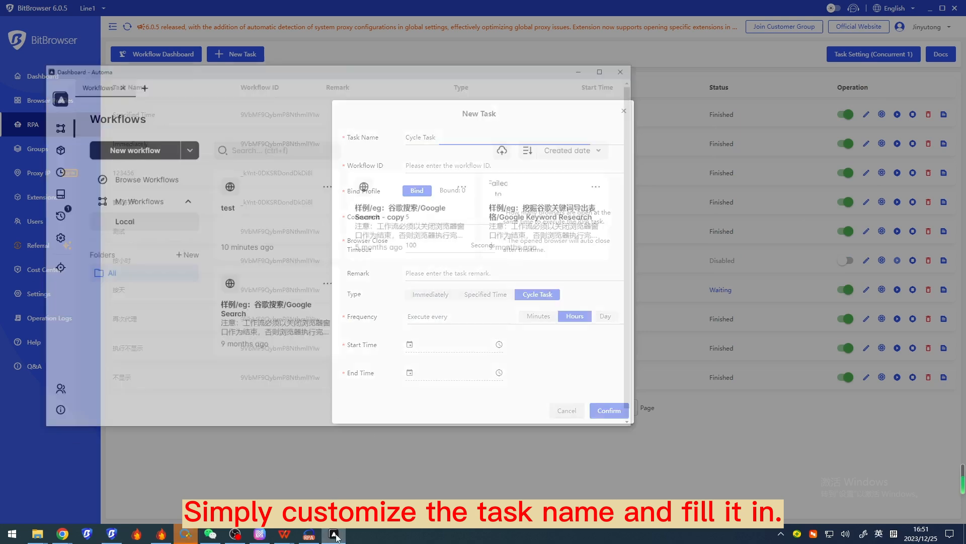
{"action": "left_click", "coordinate": [320, 246]}
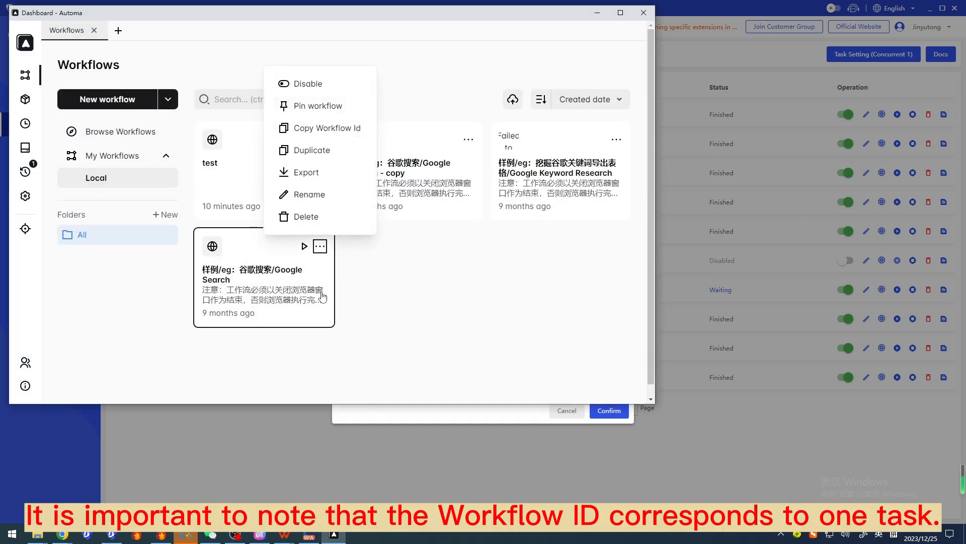
{"action": "left_click", "coordinate": [324, 127]}
{"action": "left_click", "coordinate": [599, 10]}
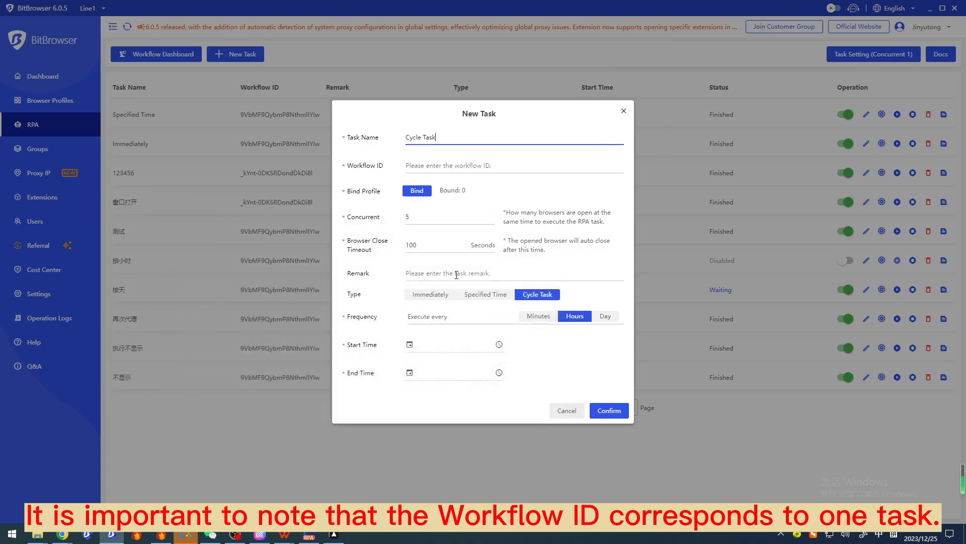
{"action": "left_click", "coordinate": [435, 163]}
{"action": "key", "text": "ctrl+v"}
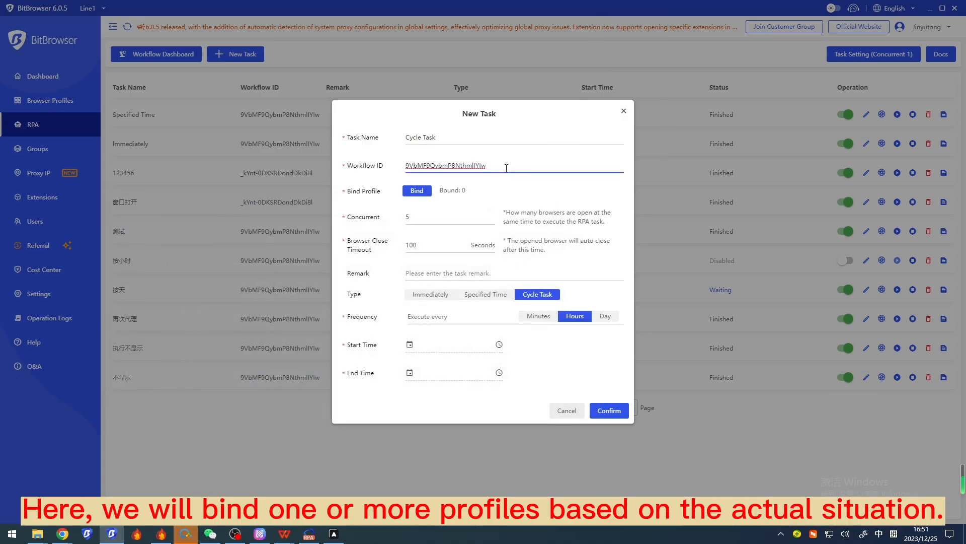
Bind browser profile 2929 to the cycle task and set its frequency to every 2 hours
{"action": "left_click", "coordinate": [421, 194]}
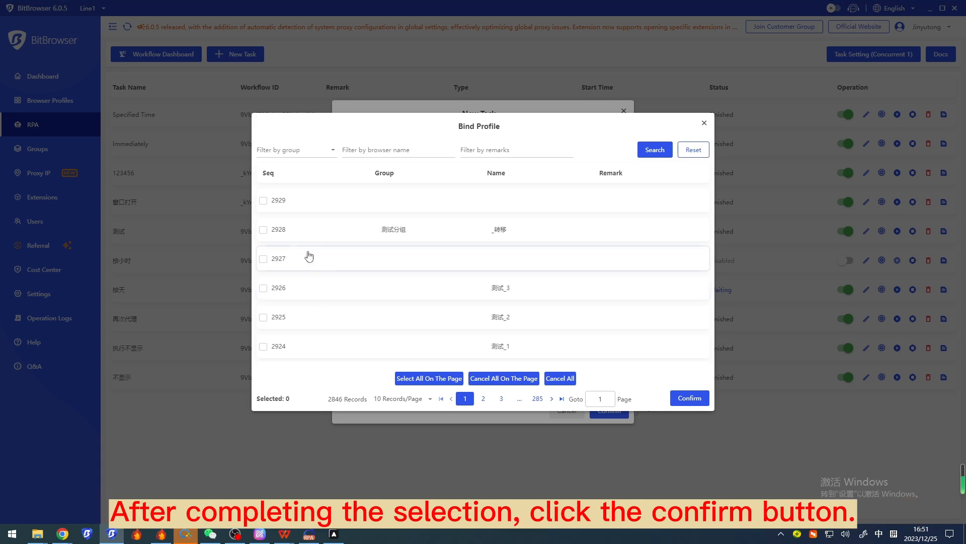
{"action": "left_click", "coordinate": [262, 200]}
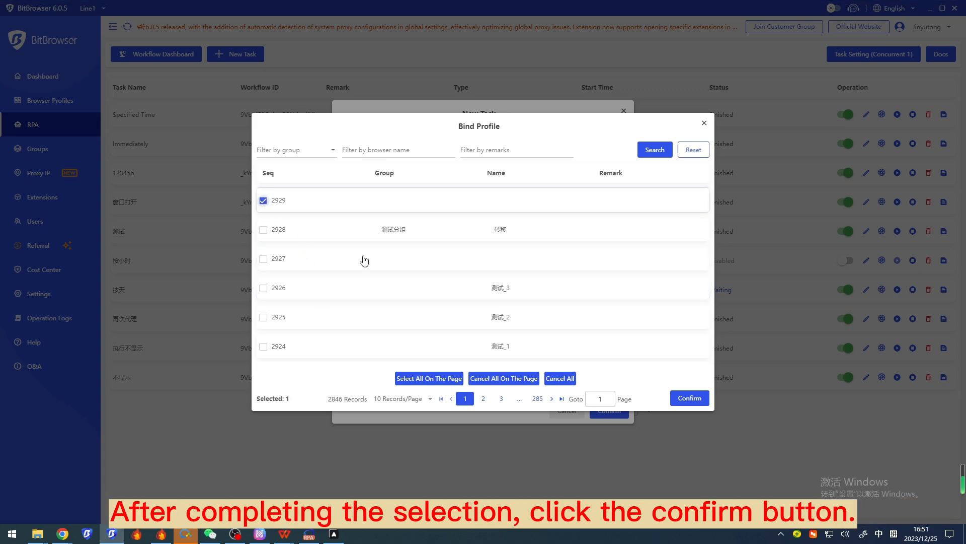
{"action": "left_click", "coordinate": [687, 398]}
{"action": "left_click", "coordinate": [463, 317]}
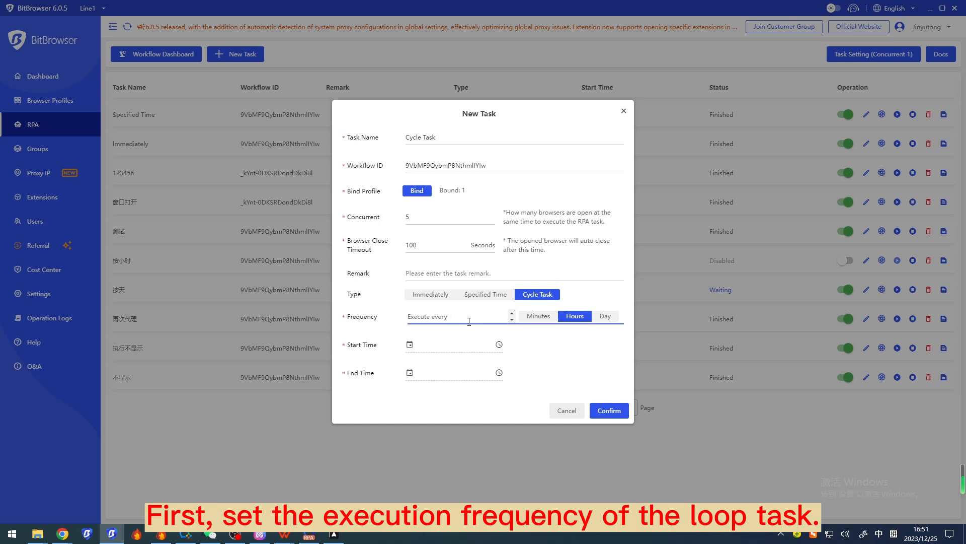
{"action": "type", "text": "2"}
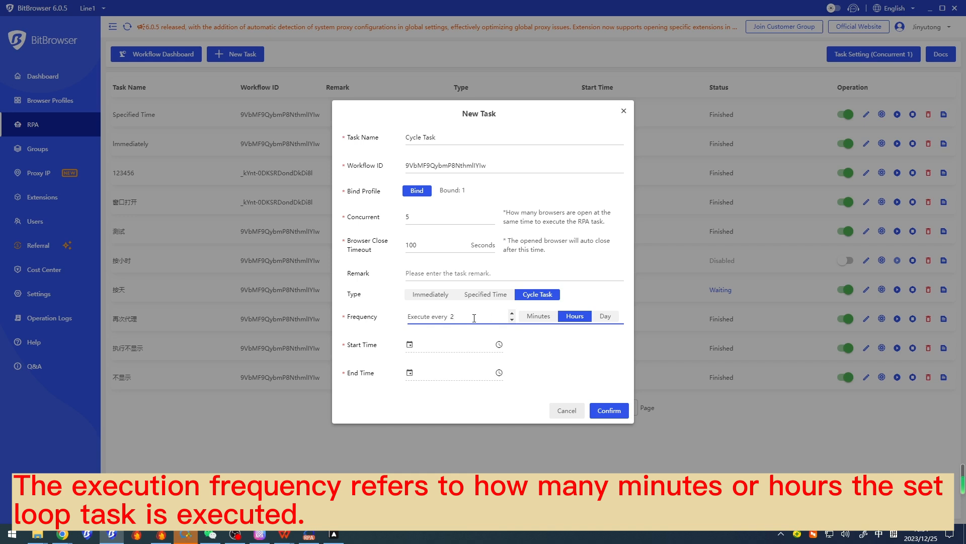
Set the cycle task's start time to 16:53 and its end time to 16:58 on 2023-12-25
{"action": "left_click", "coordinate": [499, 344]}
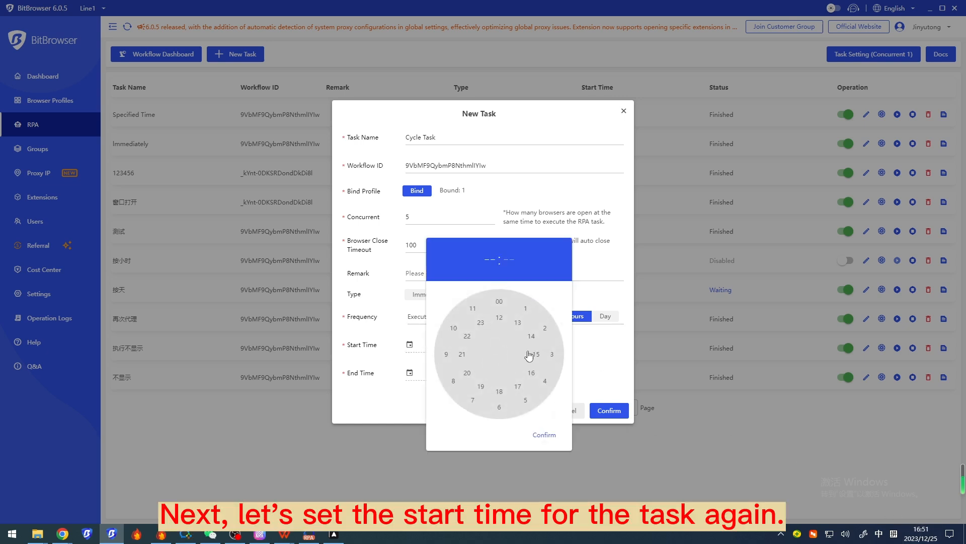
{"action": "left_click", "coordinate": [531, 372]}
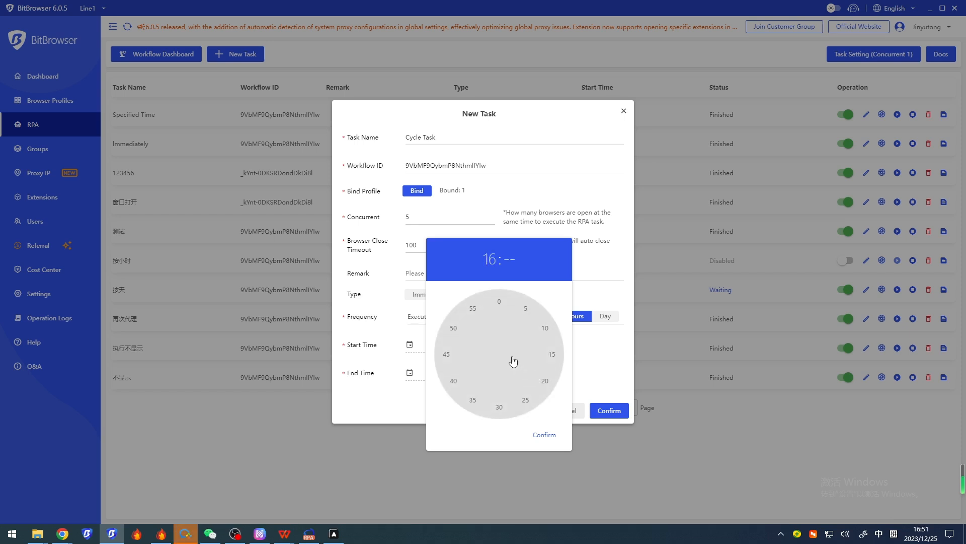
{"action": "left_click", "coordinate": [461, 314]}
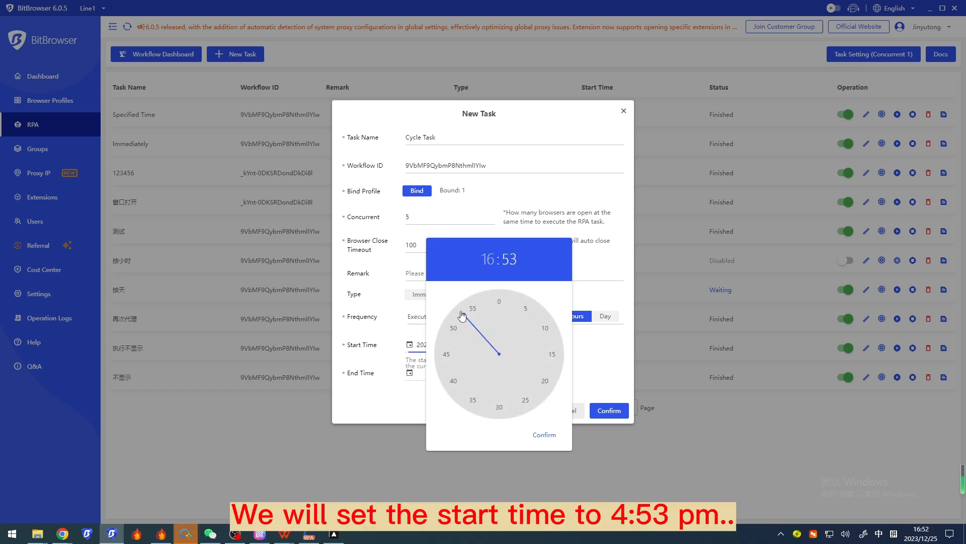
{"action": "left_click", "coordinate": [544, 434]}
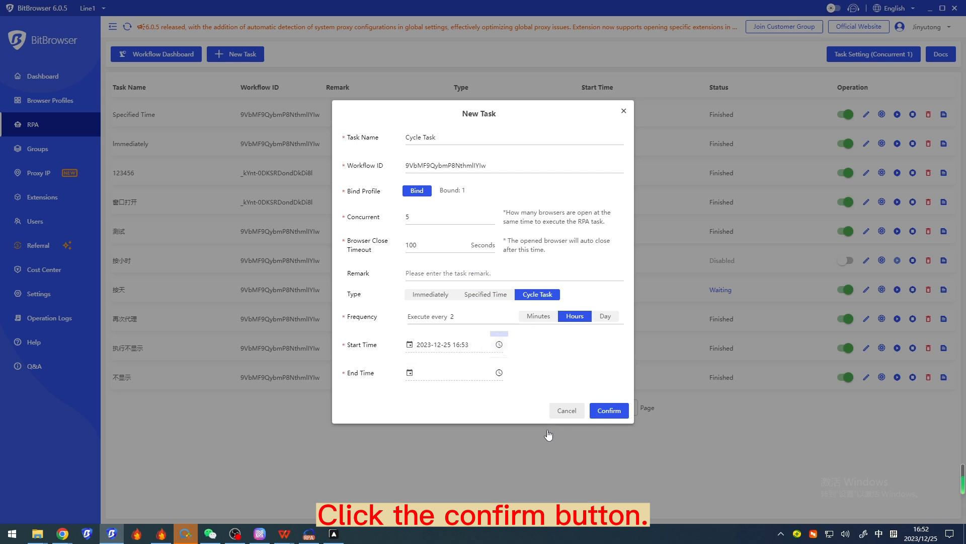
{"action": "left_click", "coordinate": [499, 373]}
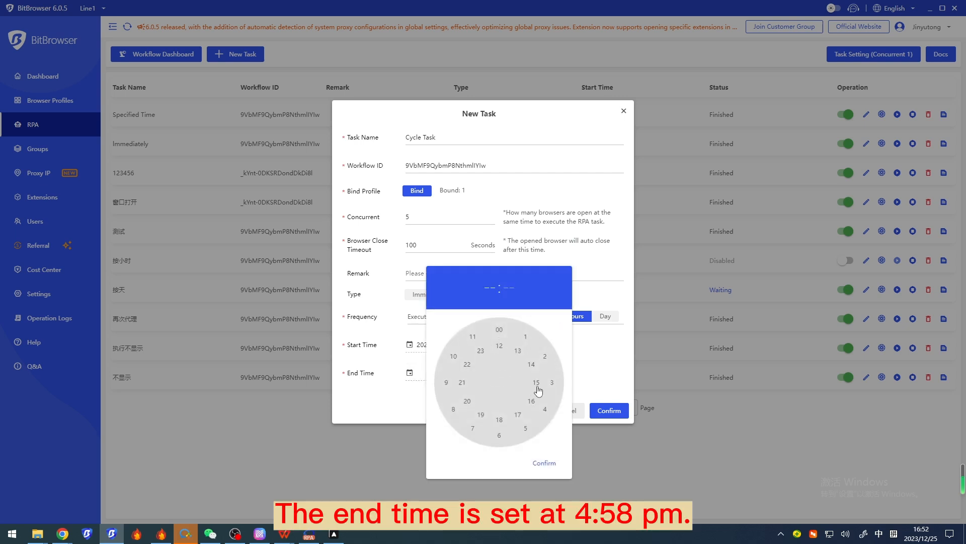
{"action": "left_click", "coordinate": [534, 404]}
{"action": "left_click", "coordinate": [486, 344]}
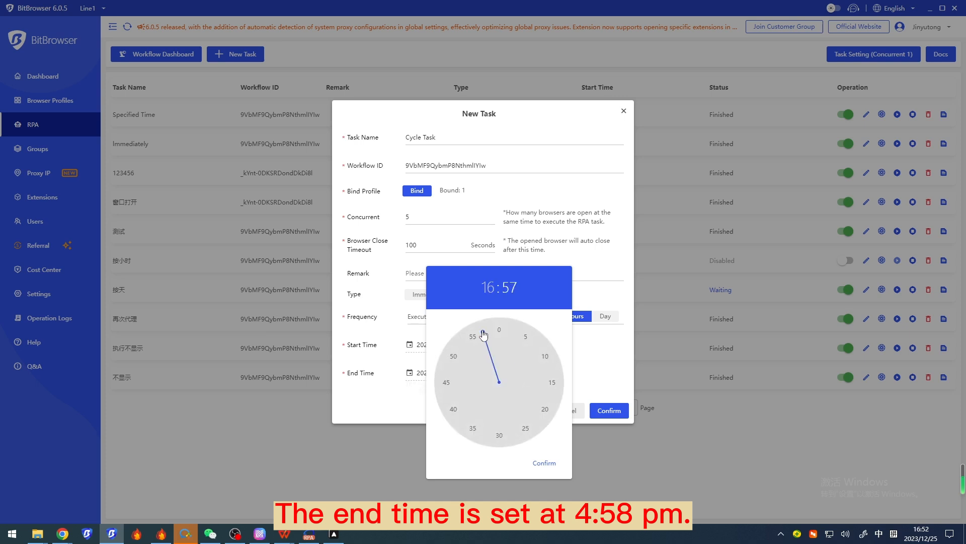
{"action": "left_click", "coordinate": [490, 334]}
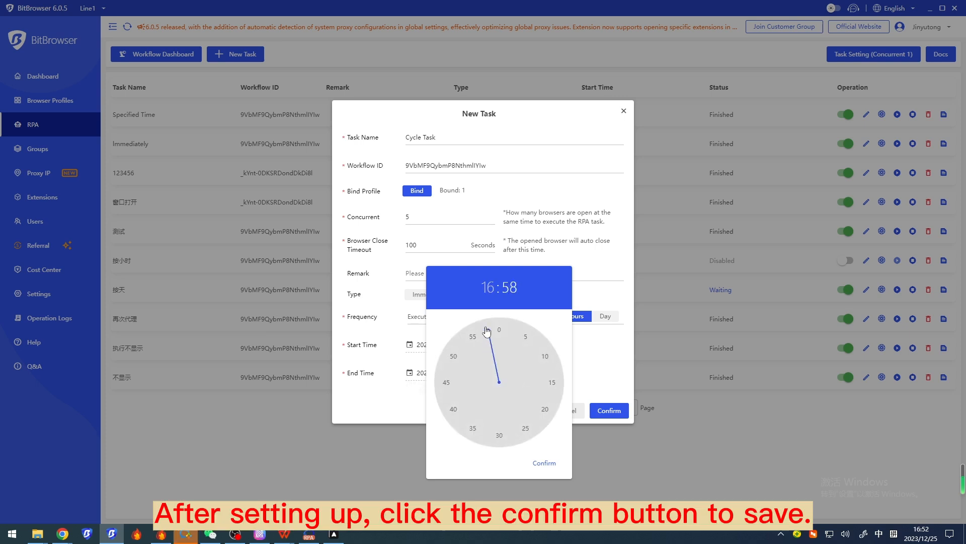
{"action": "left_click", "coordinate": [546, 462]}
Create the cycle task and check its type, start time and status in the task list
{"action": "left_click", "coordinate": [610, 411]}
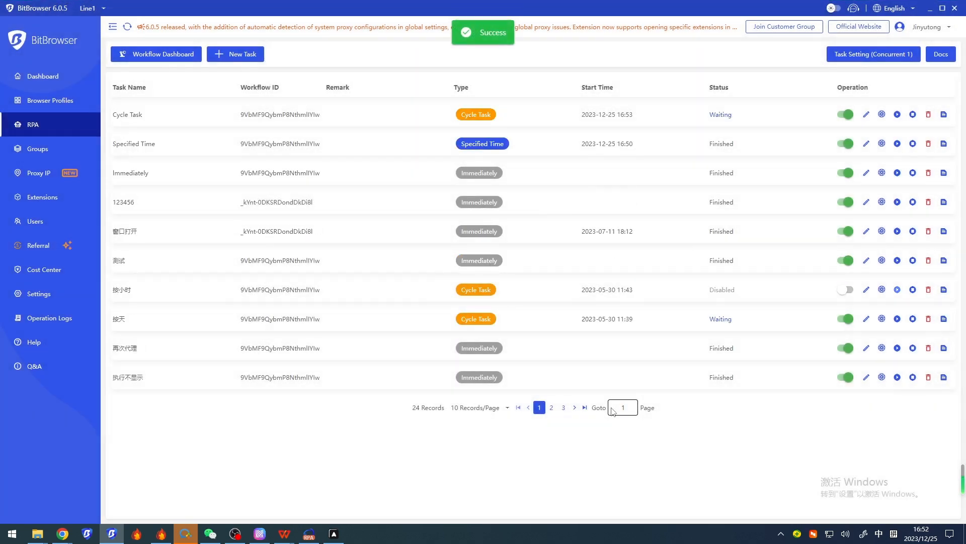
{"action": "left_click_drag", "start_coordinate": [446, 115], "coordinate": [507, 116]}
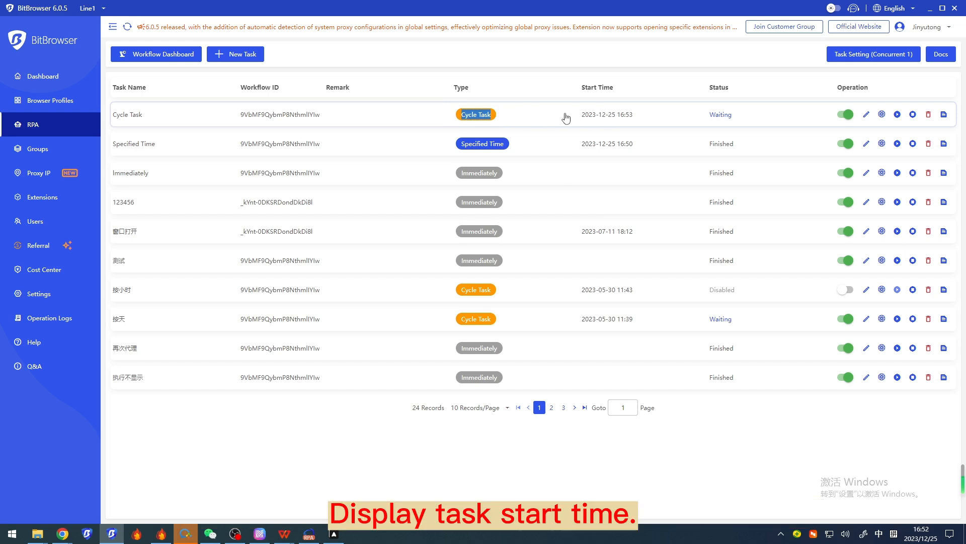
{"action": "left_click_drag", "start_coordinate": [574, 117], "coordinate": [729, 123]}
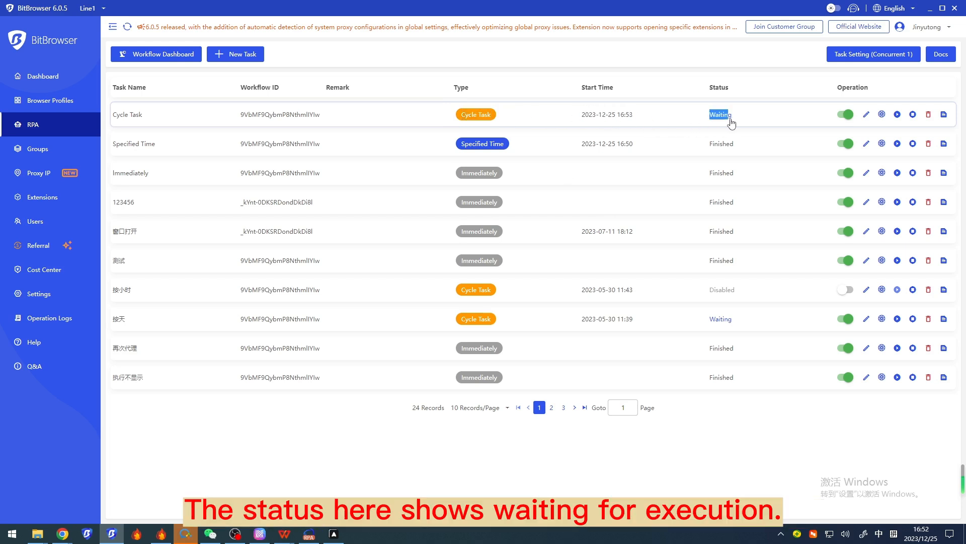
Compare the Cycle Task's start time with the system clock, let its automated bitbrowser search run, and check the task's status
{"action": "left_click", "coordinate": [739, 122]}
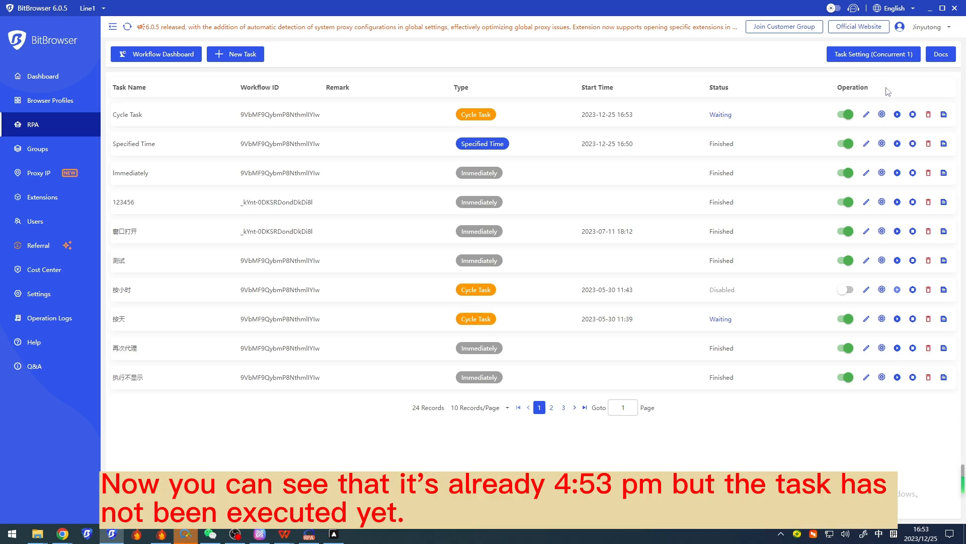
{"action": "mouse_move", "coordinate": [914, 522]}
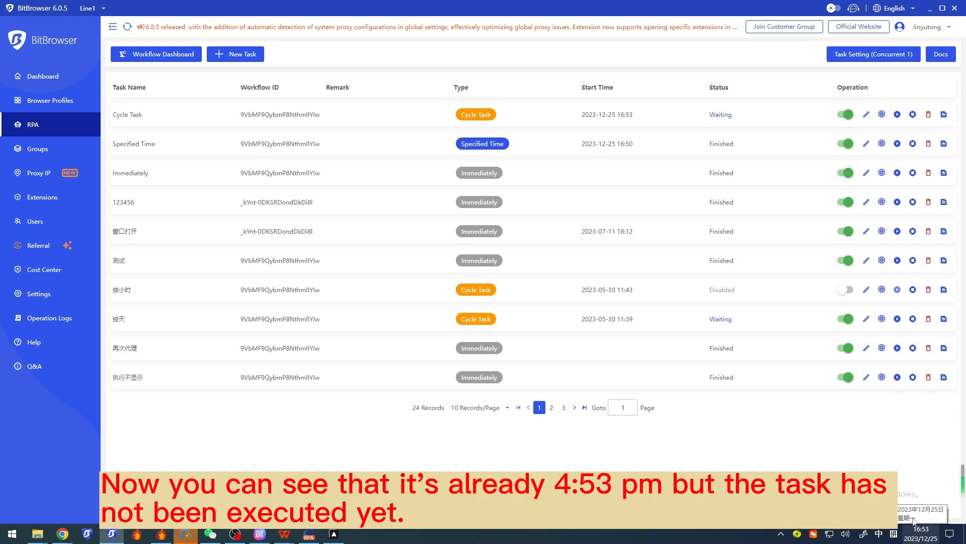
{"action": "left_click_drag", "start_coordinate": [581, 115], "coordinate": [645, 125]}
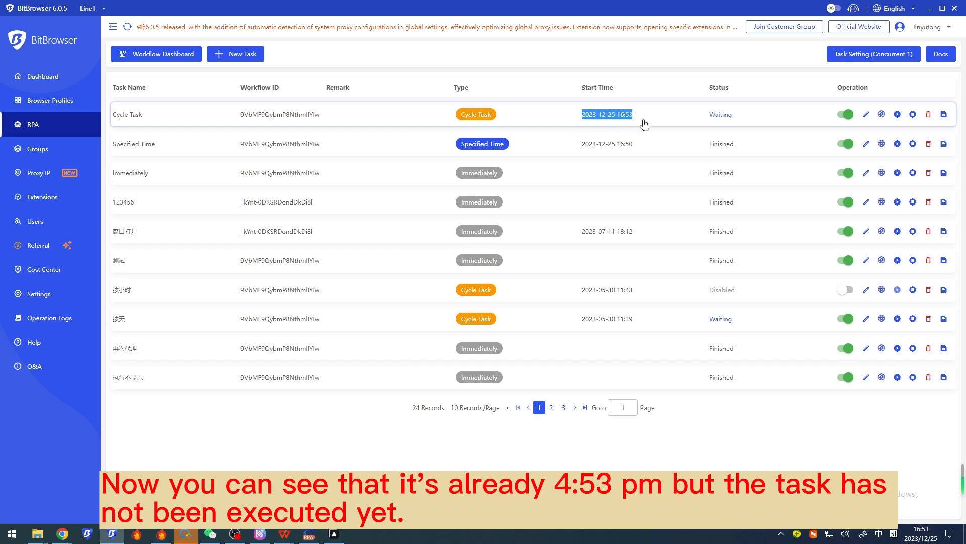
{"action": "left_click", "coordinate": [651, 124]}
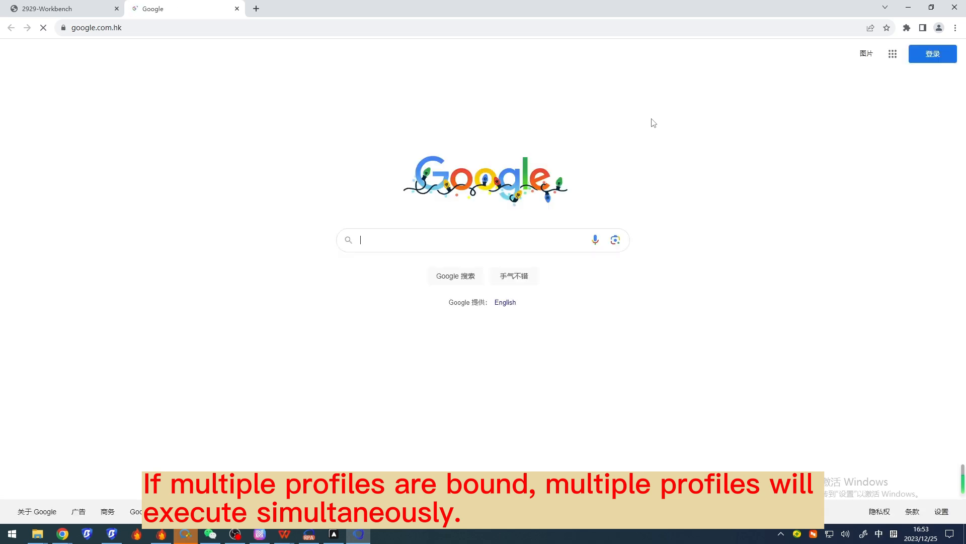
{"action": "type", "text": "bitbrowser"}
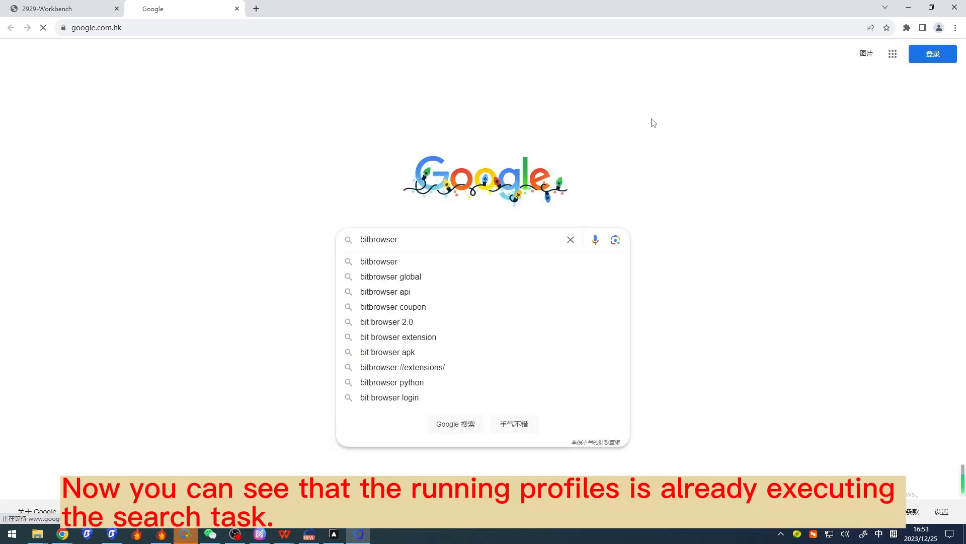
{"action": "key", "text": "Return"}
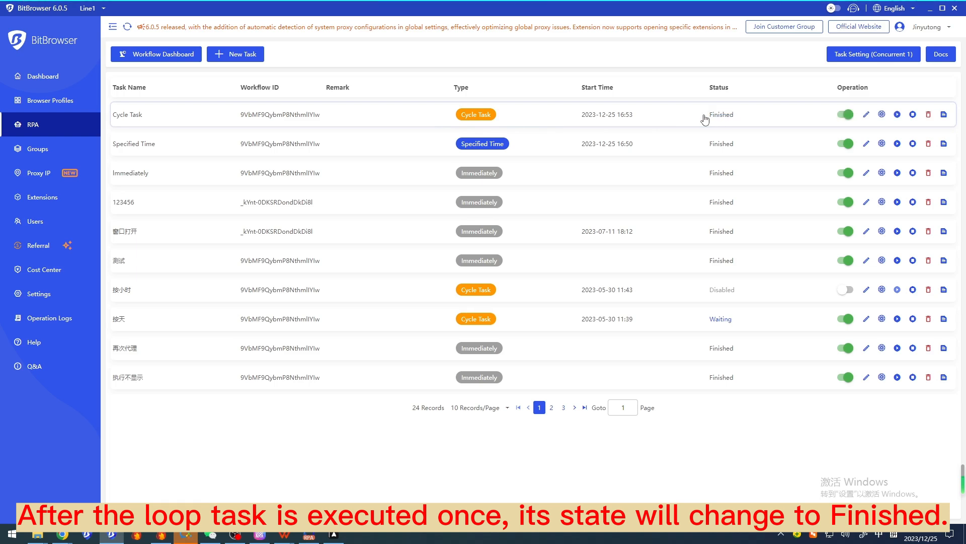
{"action": "left_click_drag", "start_coordinate": [702, 119], "coordinate": [748, 119]}
Review the Cycle Task's frequency setting without changing it and check the task's execution logs
{"action": "left_click", "coordinate": [866, 114]}
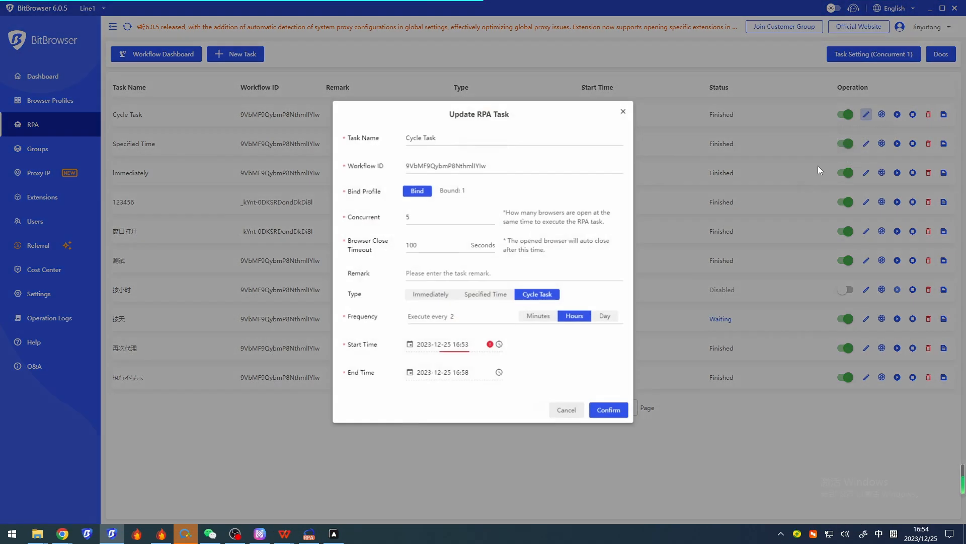
{"action": "left_click", "coordinate": [491, 312]}
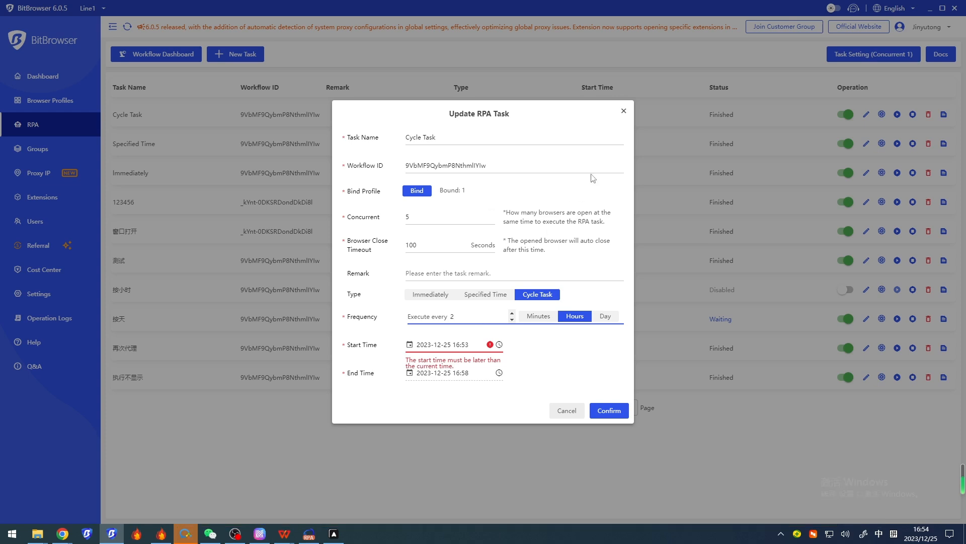
{"action": "left_click", "coordinate": [624, 114]}
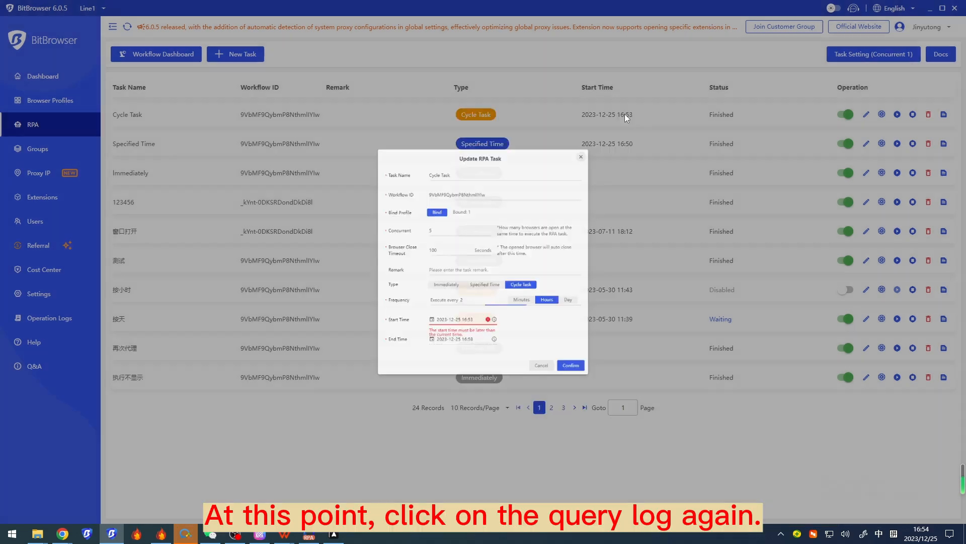
{"action": "left_click", "coordinate": [944, 114]}
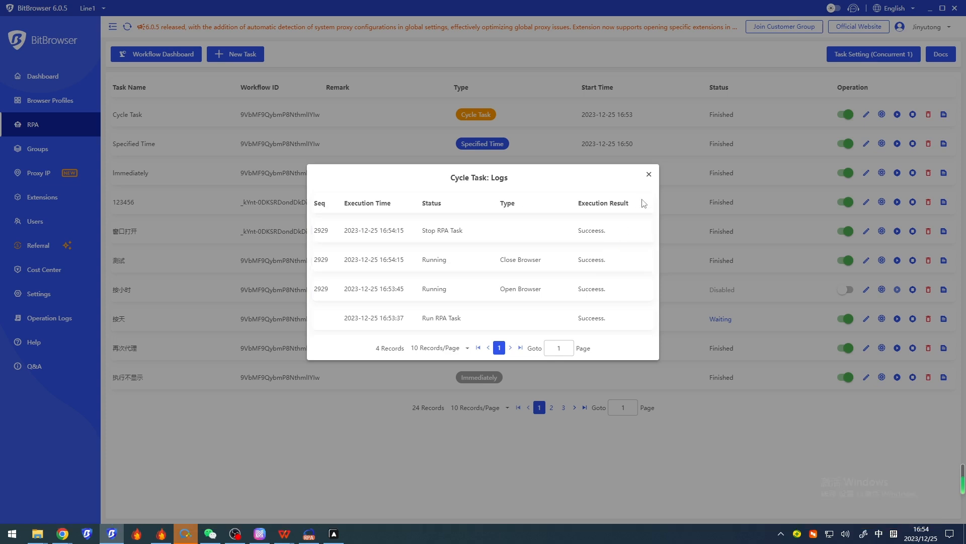
{"action": "left_click", "coordinate": [648, 175]}
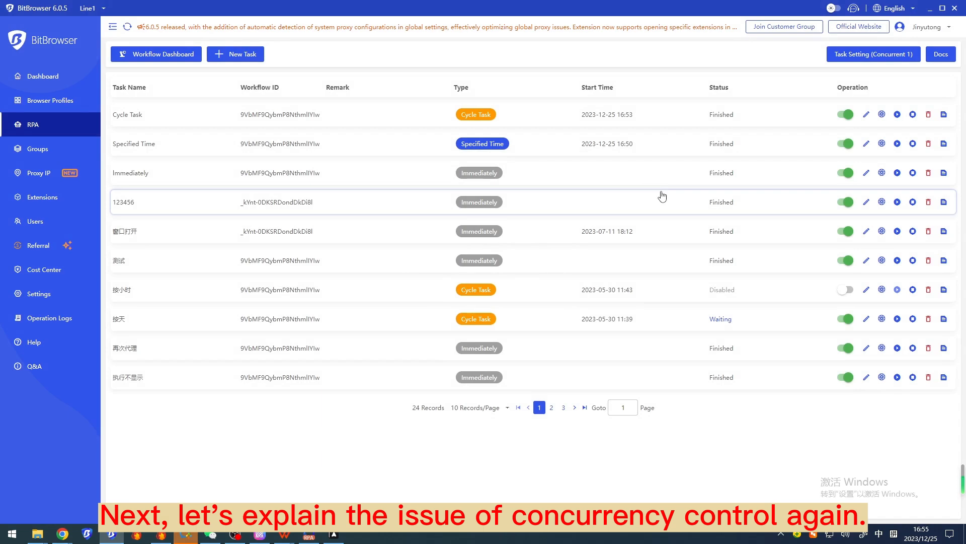
Switch to BitBrowser-RPA-en.pptx in WPS Office and read the Concurrency Control slide
{"action": "mouse_move", "coordinate": [285, 534]}
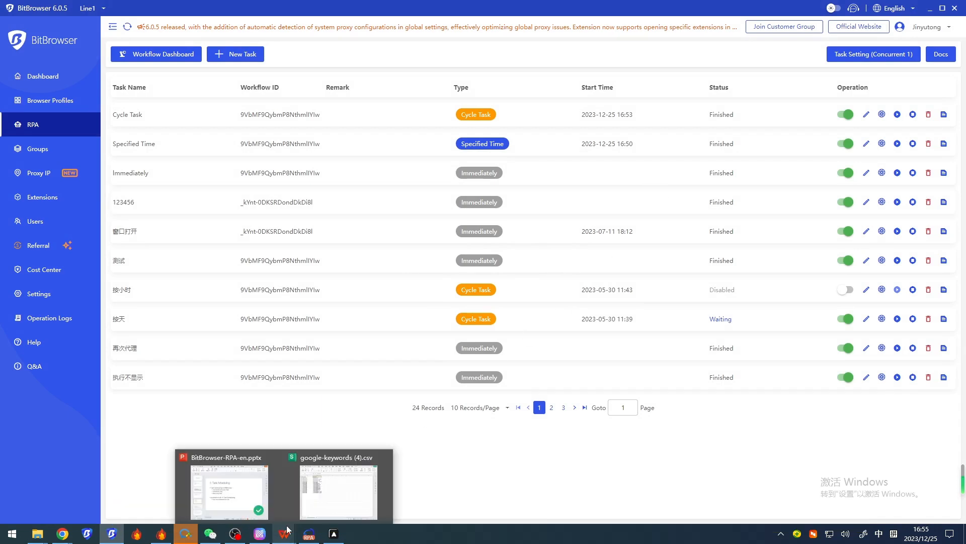
{"action": "left_click", "coordinate": [229, 480]}
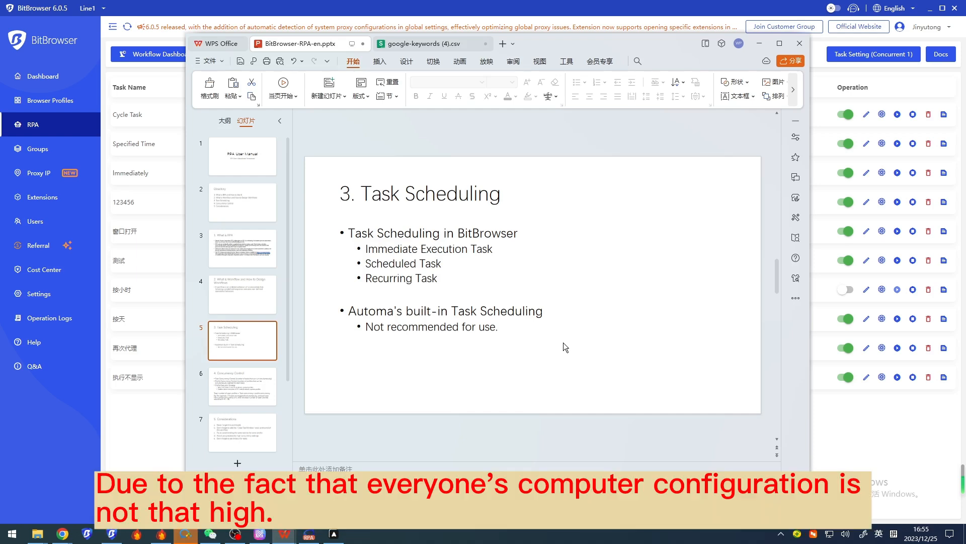
{"action": "scroll", "coordinate": [563, 342], "scroll_direction": "down", "scroll_amount": 1}
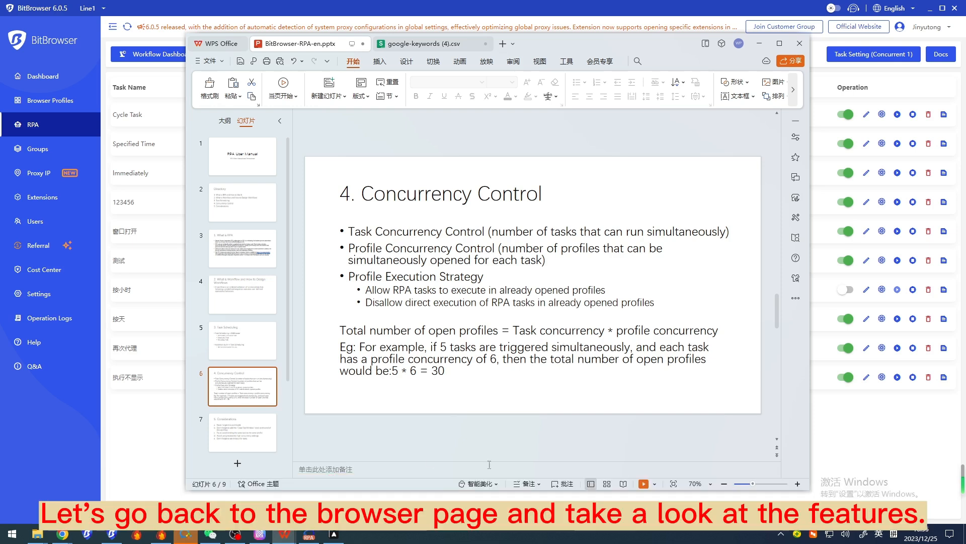
Return to BitBrowser, set Task Concurrent to 6 in the task settings and read the note about computer performance
{"action": "key", "text": "alt+Tab"}
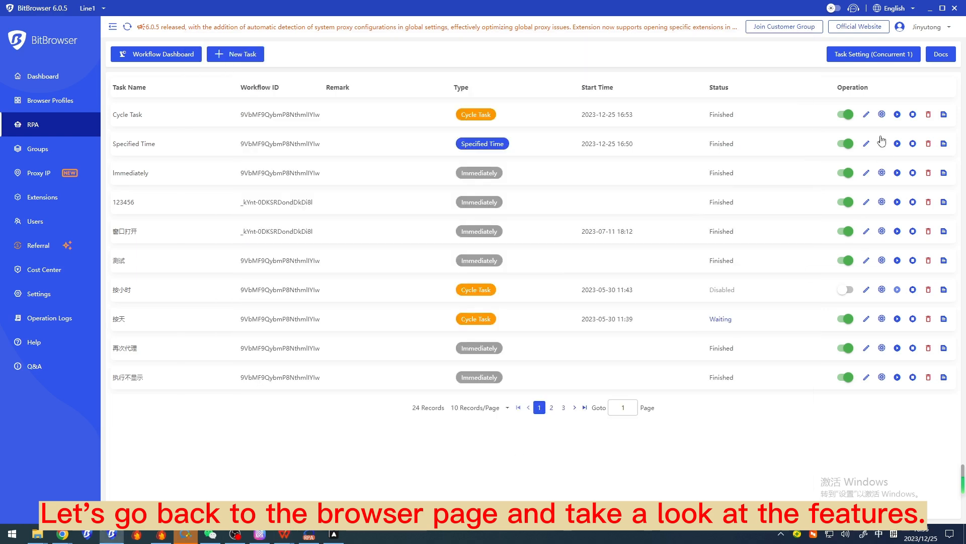
{"action": "left_click", "coordinate": [868, 57]}
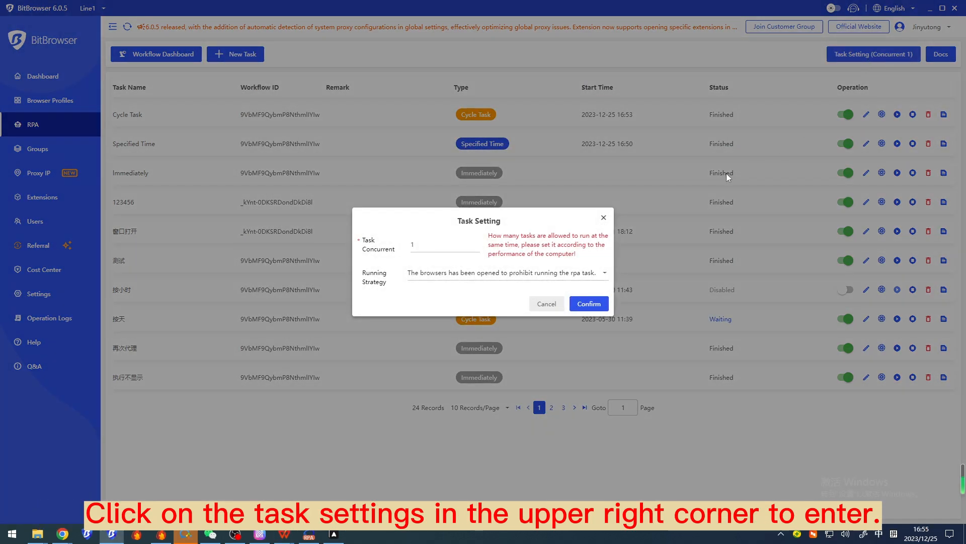
{"action": "left_click", "coordinate": [416, 245]}
{"action": "key", "text": "BackSpace"}
{"action": "type", "text": "6"}
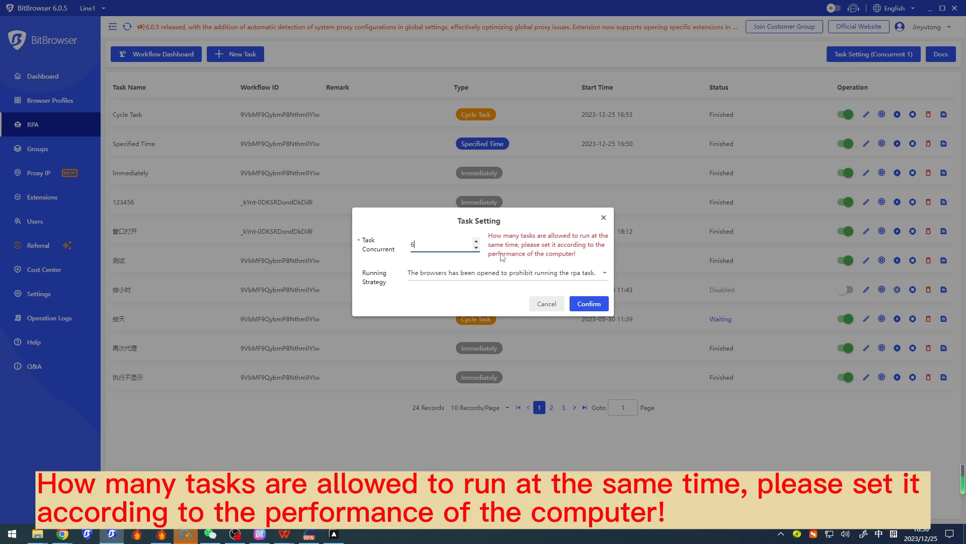
{"action": "left_click_drag", "start_coordinate": [487, 234], "coordinate": [585, 260]}
{"action": "left_click", "coordinate": [596, 260]}
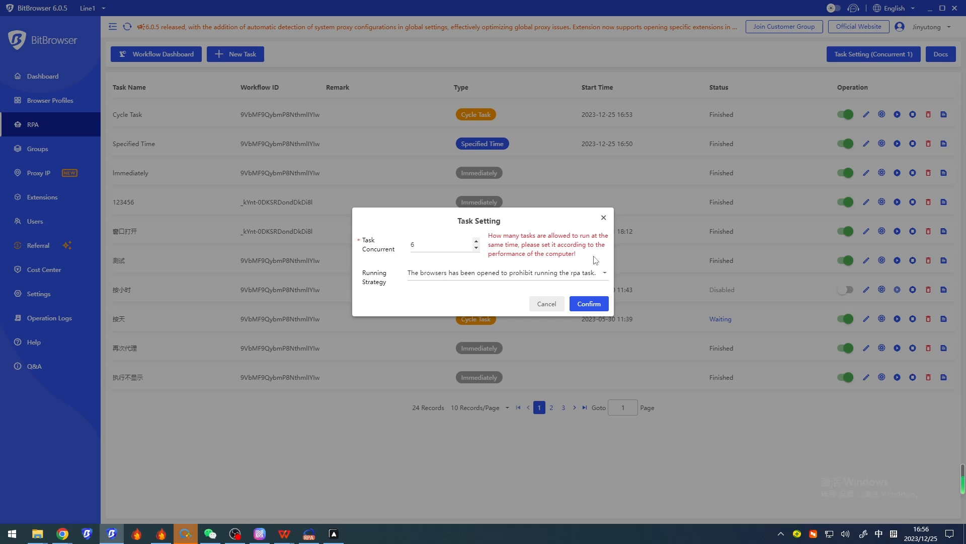
Set the running strategy to allow all browsers to run RPA tasks, including the opened ones, and close the task settings without saving
{"action": "left_click_drag", "start_coordinate": [361, 272], "coordinate": [391, 285]}
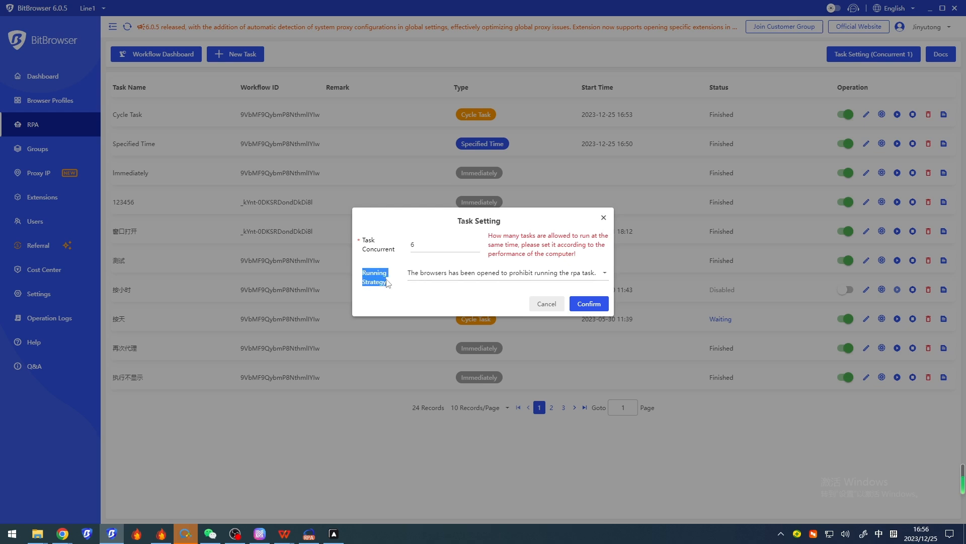
{"action": "left_click", "coordinate": [492, 280]}
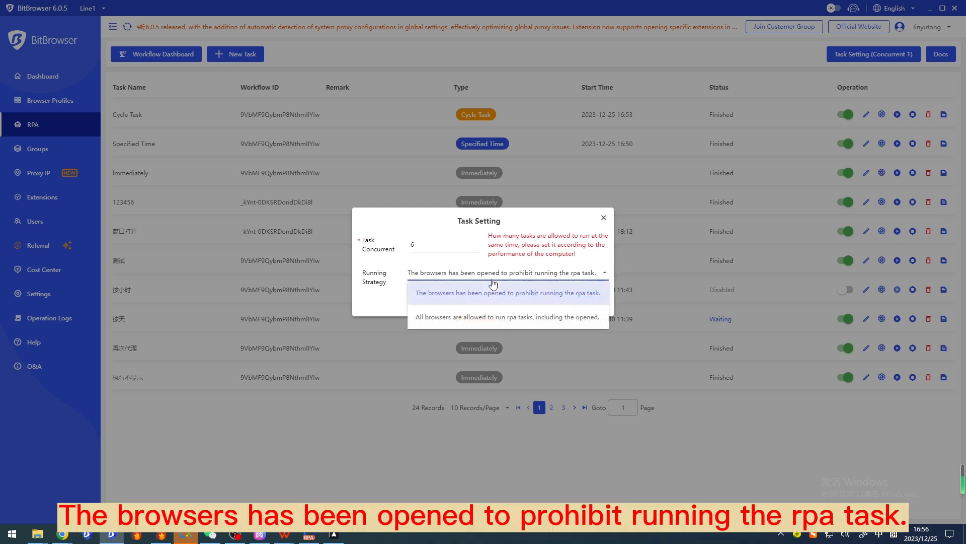
{"action": "left_click", "coordinate": [480, 318]}
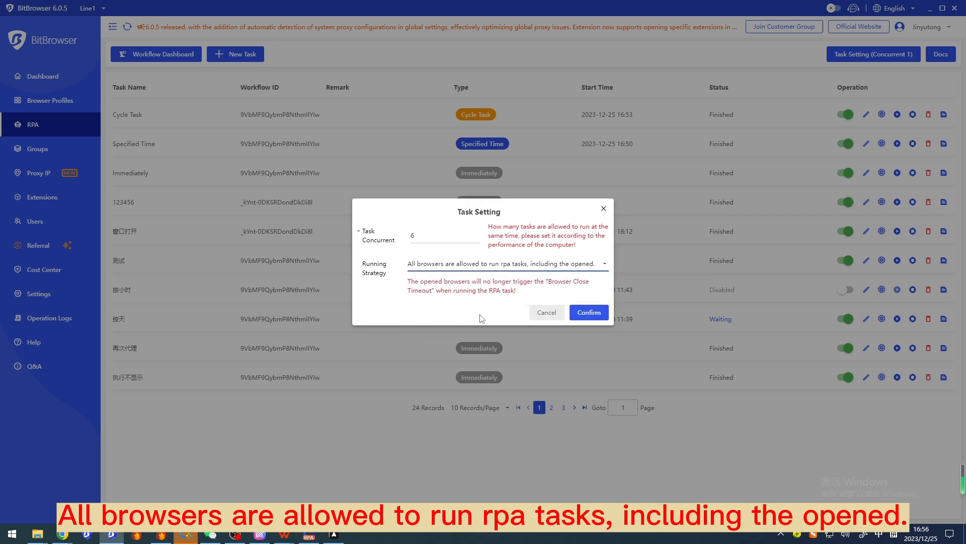
{"action": "left_click", "coordinate": [505, 265]}
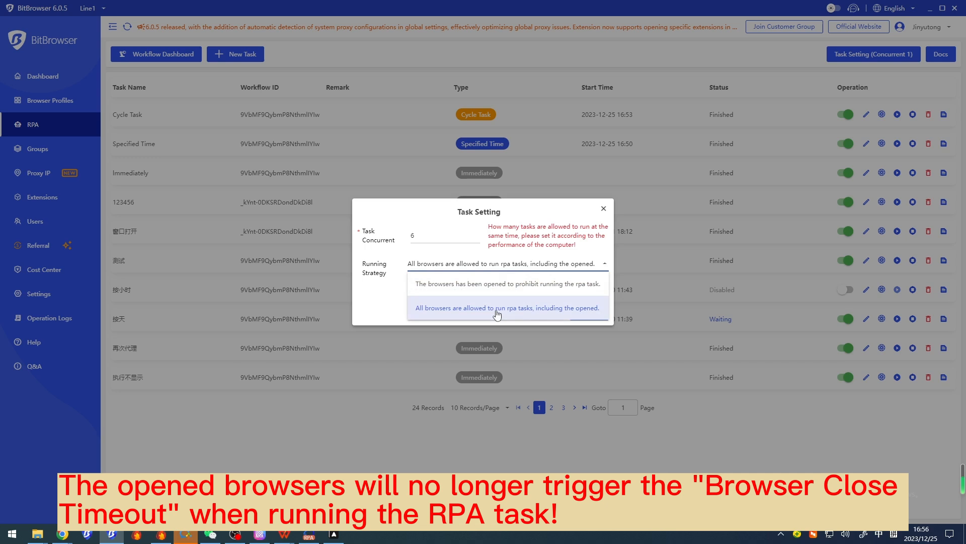
{"action": "left_click", "coordinate": [604, 209]}
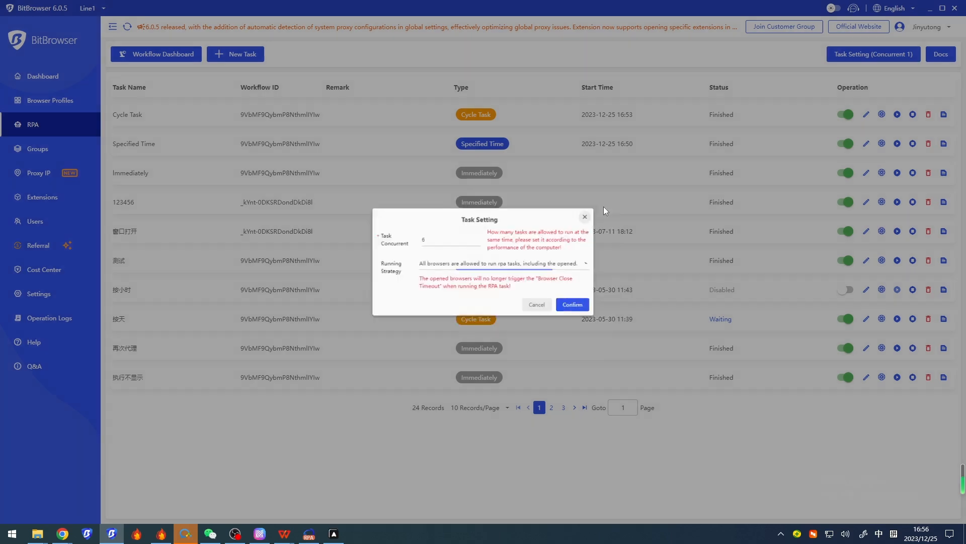
{"action": "left_click", "coordinate": [604, 207]}
Open the Cycle Task for editing and additionally bind browser profiles 2928, 2927, 2926 and 2925
{"action": "left_click", "coordinate": [868, 115]}
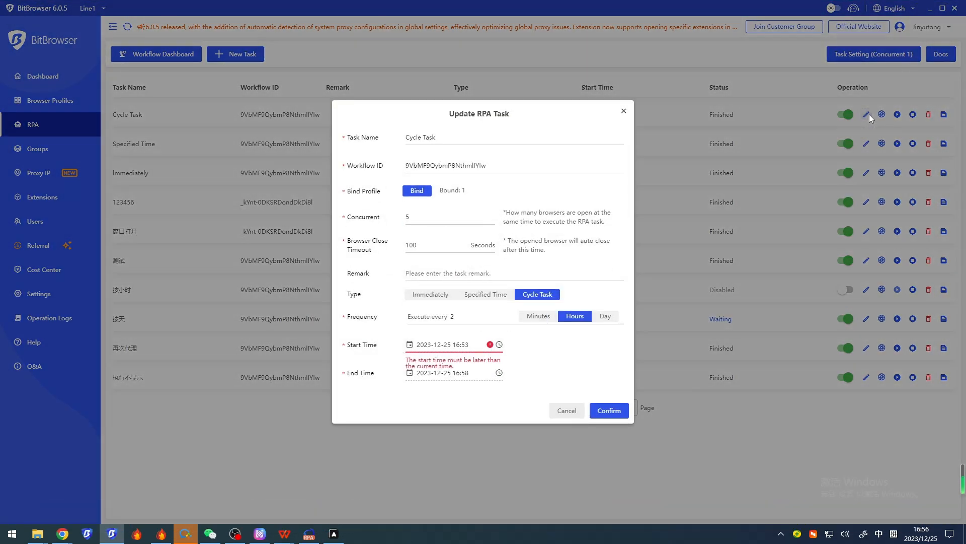
{"action": "left_click", "coordinate": [438, 219]}
{"action": "left_click_drag", "start_coordinate": [438, 219], "coordinate": [401, 223]}
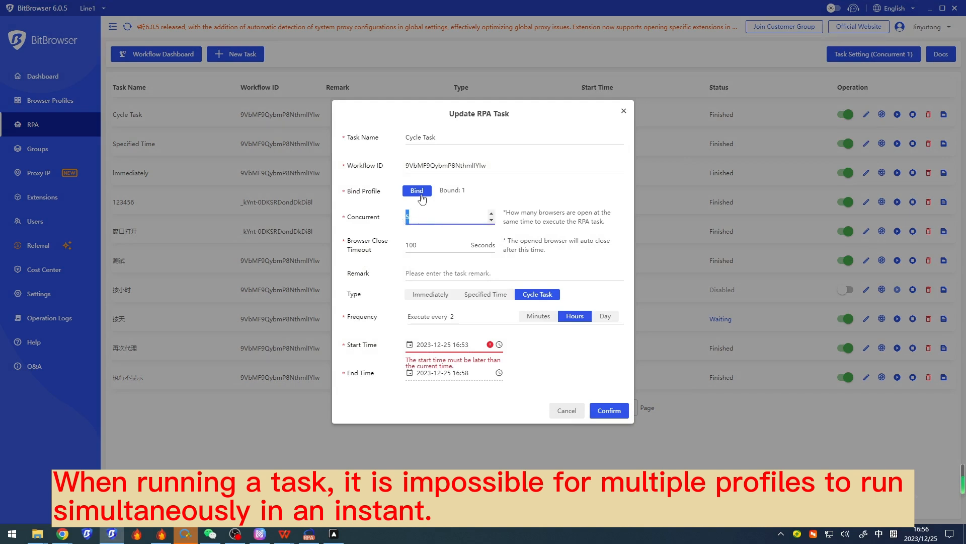
{"action": "left_click", "coordinate": [423, 193]}
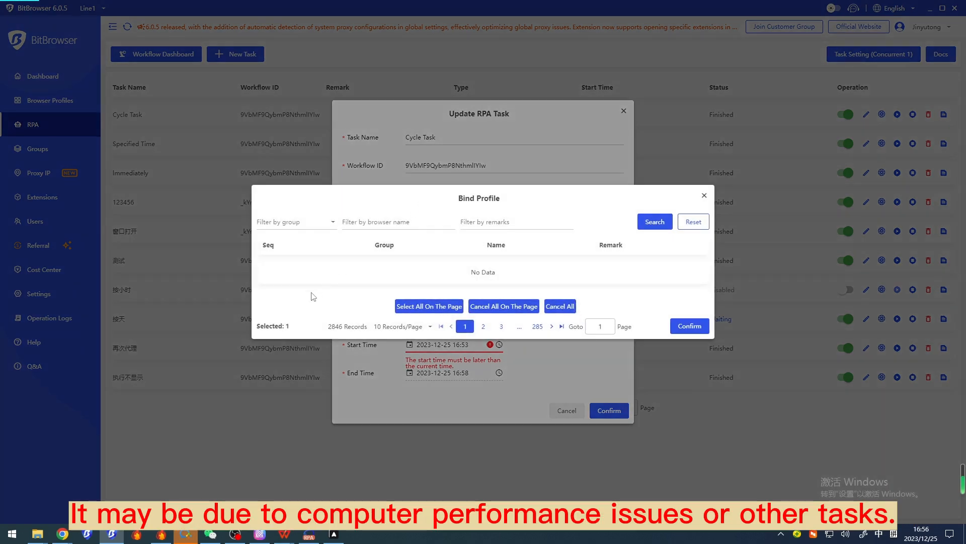
{"action": "left_click", "coordinate": [262, 230]}
{"action": "left_click", "coordinate": [263, 259]}
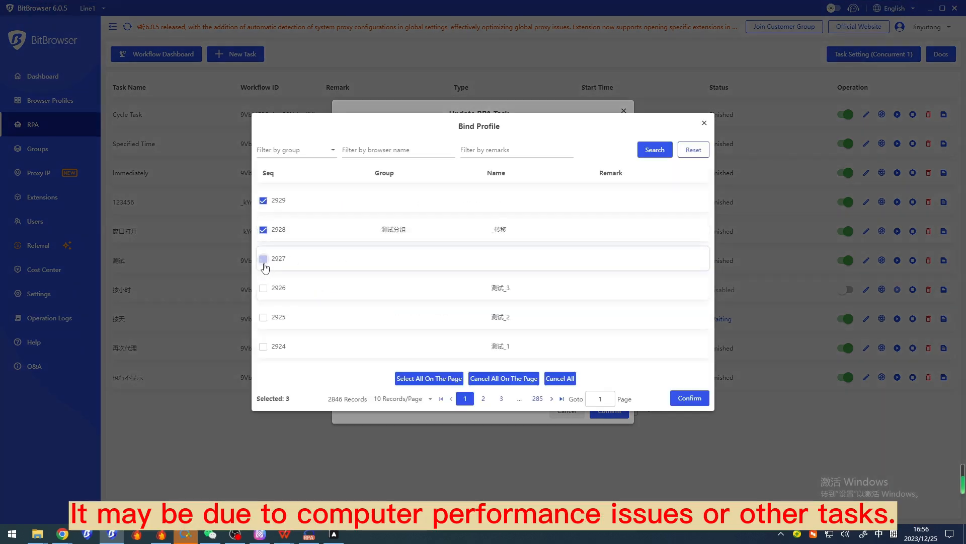
{"action": "left_click", "coordinate": [263, 288]}
{"action": "left_click", "coordinate": [263, 317]}
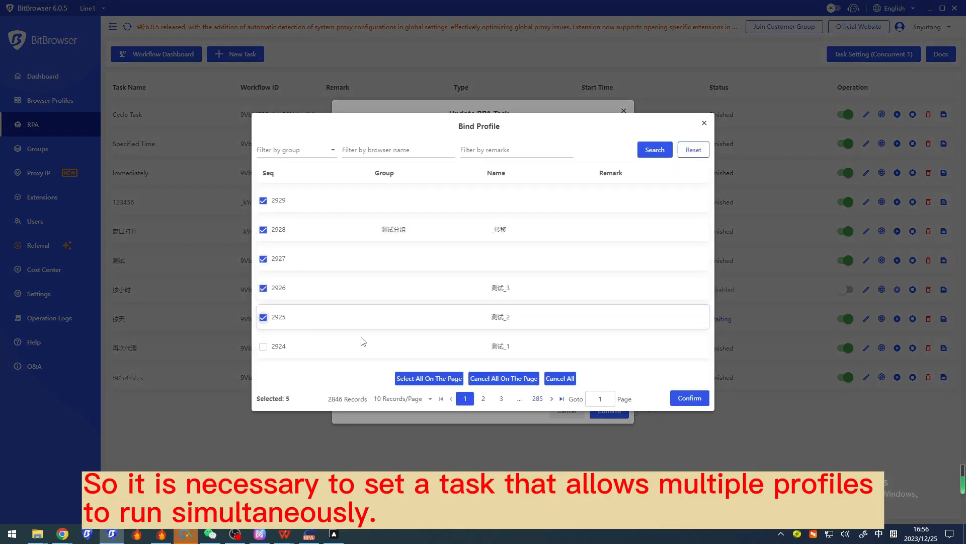
{"action": "left_click", "coordinate": [684, 397]}
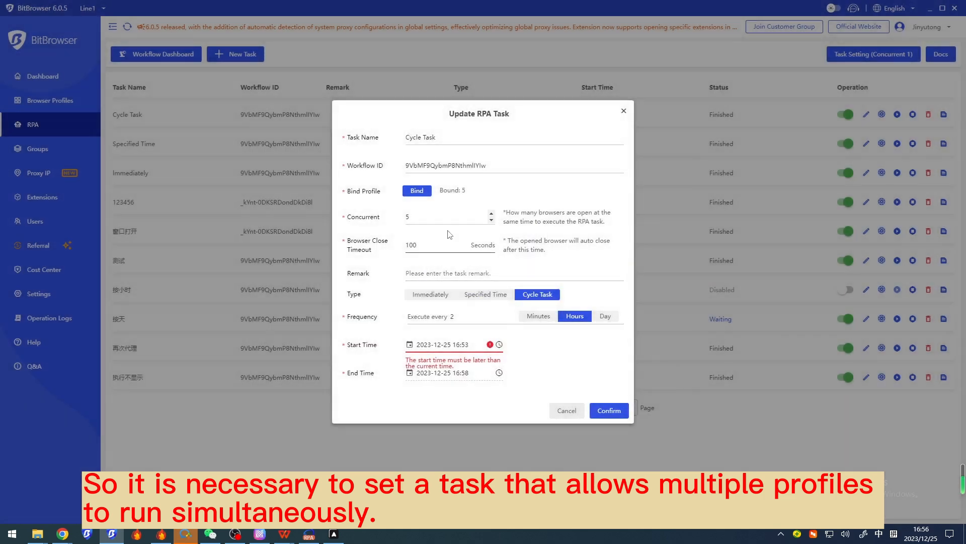
Review the Cycle Task's Concurrent setting and close the task editor without saving
{"action": "left_click", "coordinate": [462, 217]}
{"action": "left_click", "coordinate": [441, 215]}
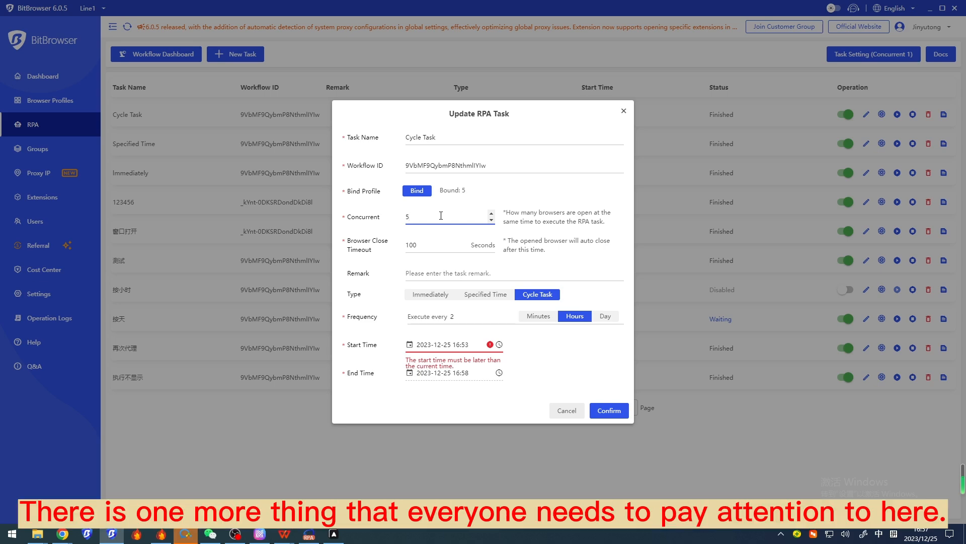
{"action": "left_click", "coordinate": [624, 111]}
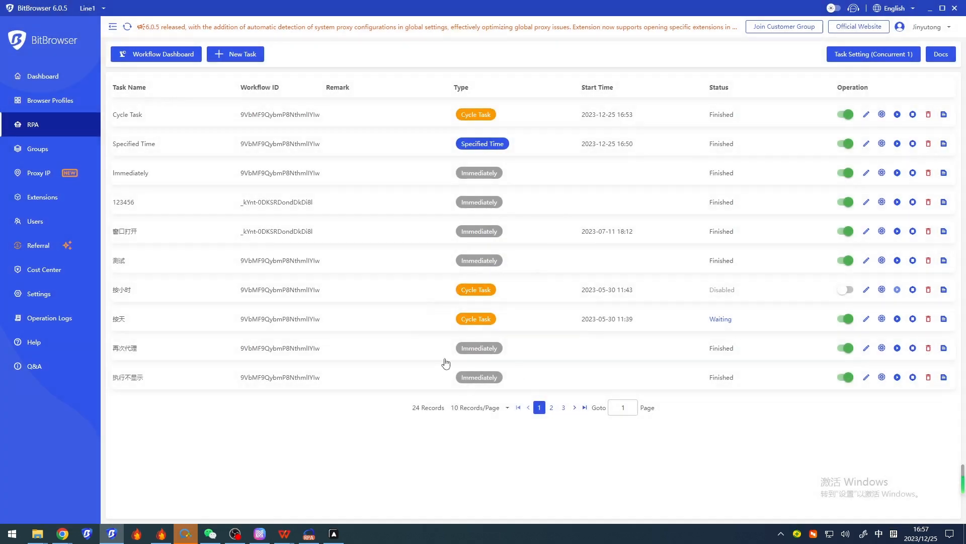
Switch to the RPA presentation in WPS Office, review the total open profiles formula and example, and continue to the Considerations slide
{"action": "mouse_move", "coordinate": [286, 541]}
{"action": "left_click", "coordinate": [242, 491]}
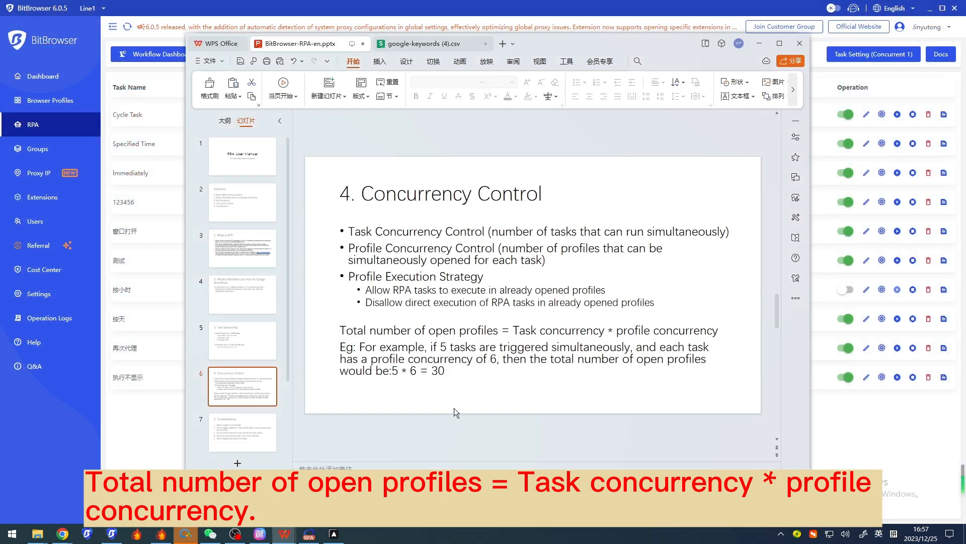
{"action": "left_click", "coordinate": [477, 373]}
{"action": "left_click_drag", "start_coordinate": [477, 374], "coordinate": [336, 336]}
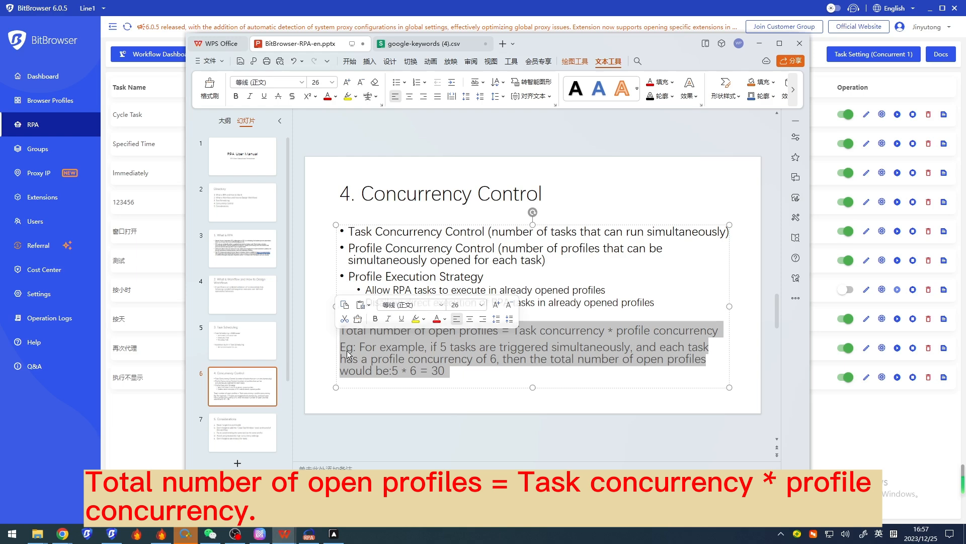
{"action": "left_click", "coordinate": [463, 372]}
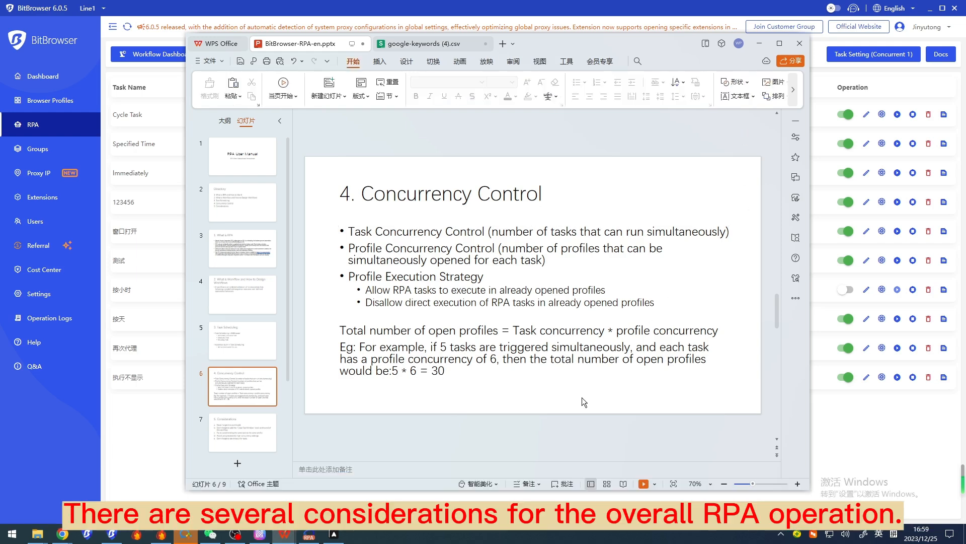
{"action": "scroll", "coordinate": [581, 397], "scroll_direction": "down", "scroll_amount": 1}
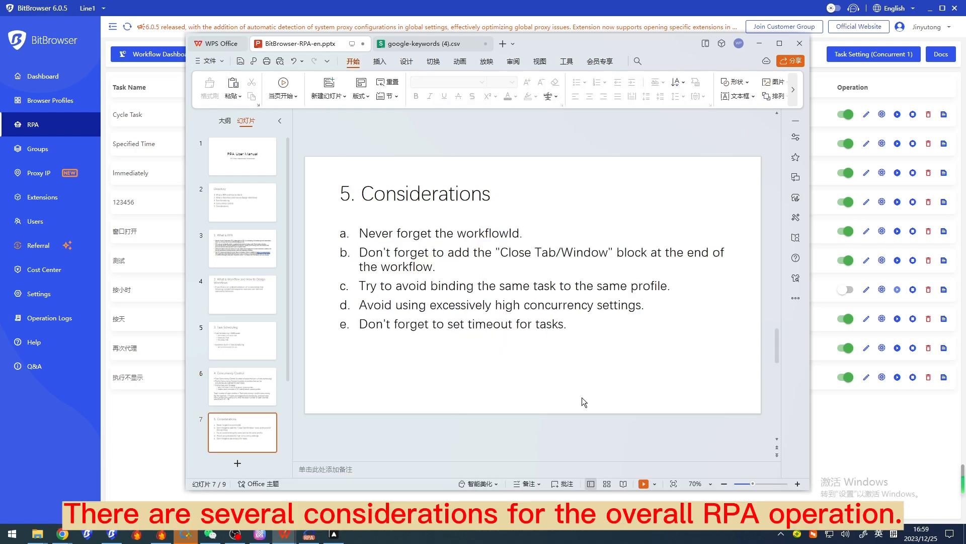
Switch to the Automa workflow dashboard, display the Google Search sample workflow's options including copying its workflow ID, and minimize the dashboard
{"action": "left_click", "coordinate": [565, 233]}
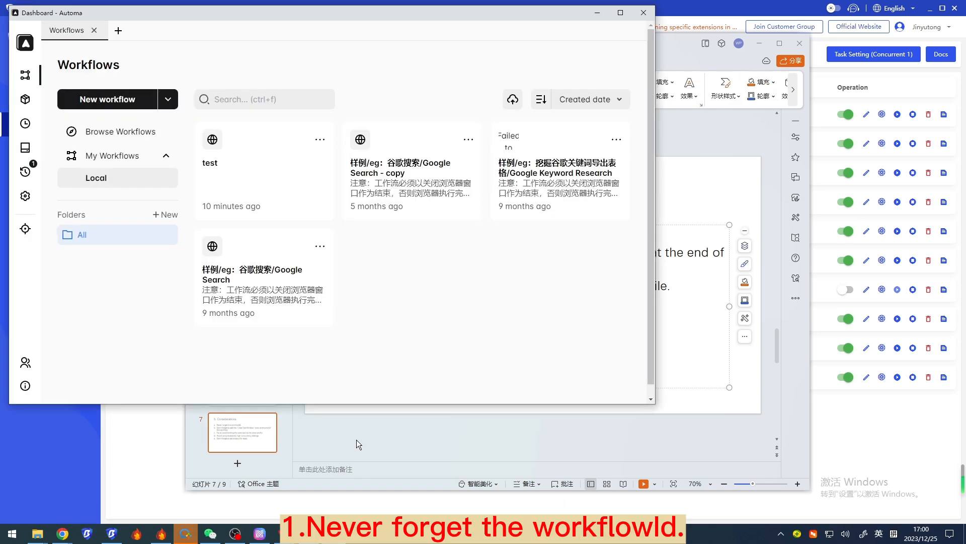
{"action": "left_click", "coordinate": [320, 246]}
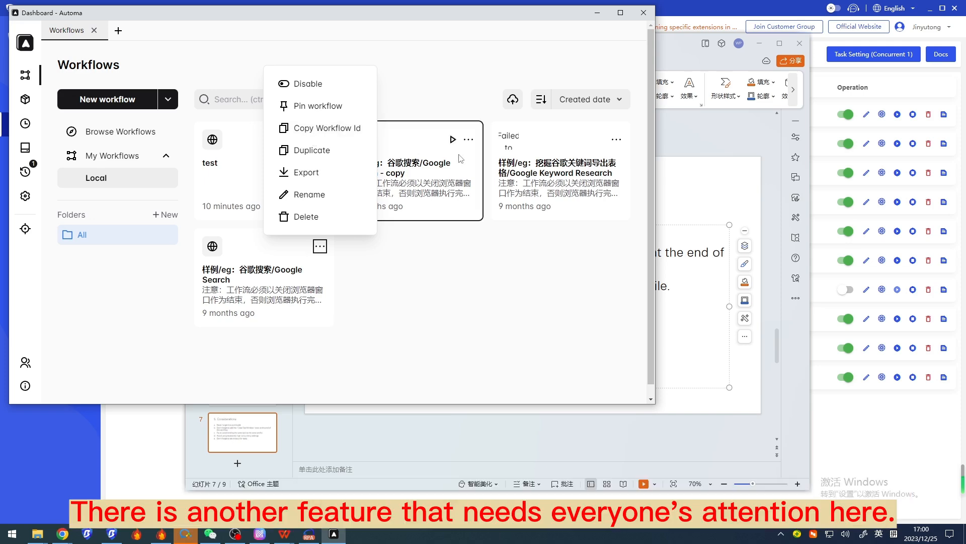
{"action": "left_click", "coordinate": [597, 13]}
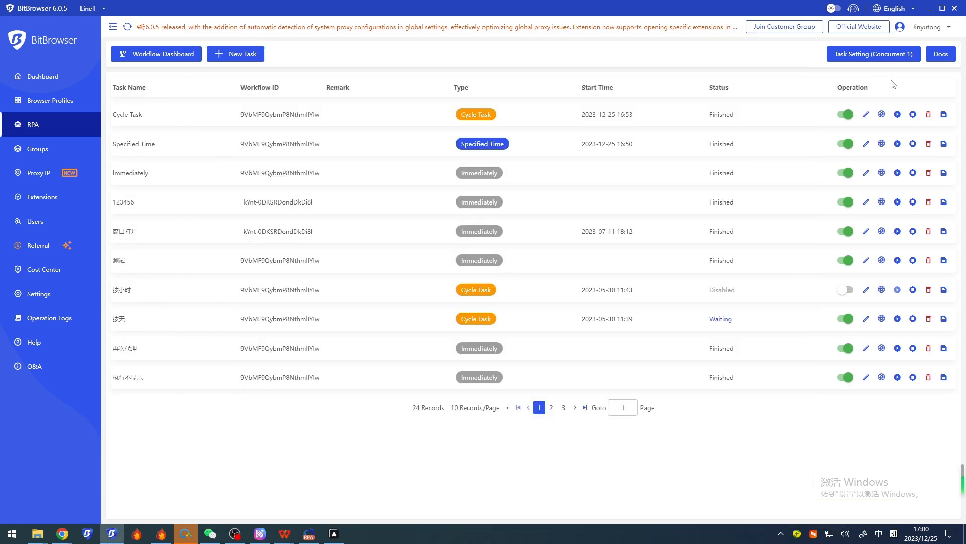
Open the Cycle Task for editing in BitBrowser, set its Browser Close Timeout to 0 seconds, and close the editor without saving
{"action": "left_click", "coordinate": [889, 84]}
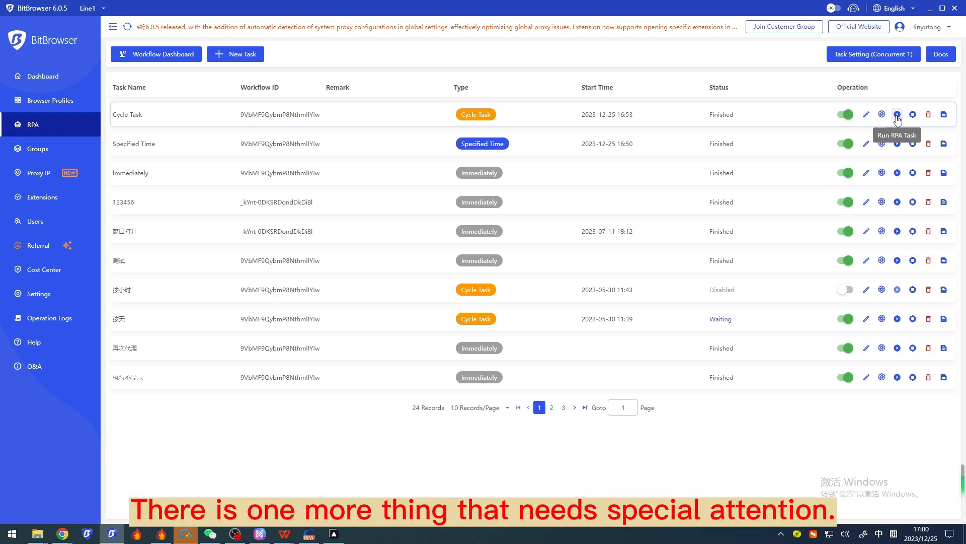
{"action": "left_click", "coordinate": [866, 114]}
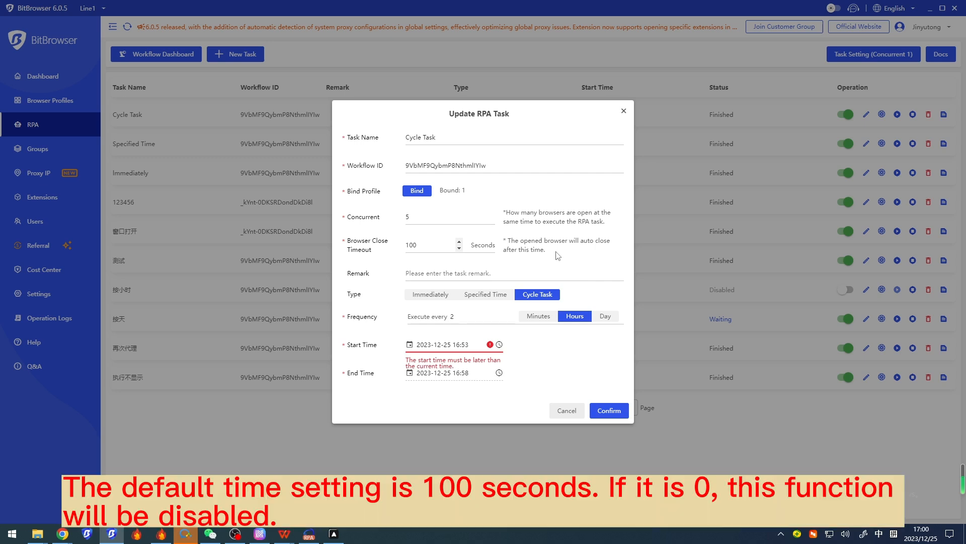
{"action": "left_click_drag", "start_coordinate": [553, 249], "coordinate": [504, 241]}
{"action": "left_click_drag", "start_coordinate": [425, 248], "coordinate": [391, 247]}
{"action": "type", "text": "0"}
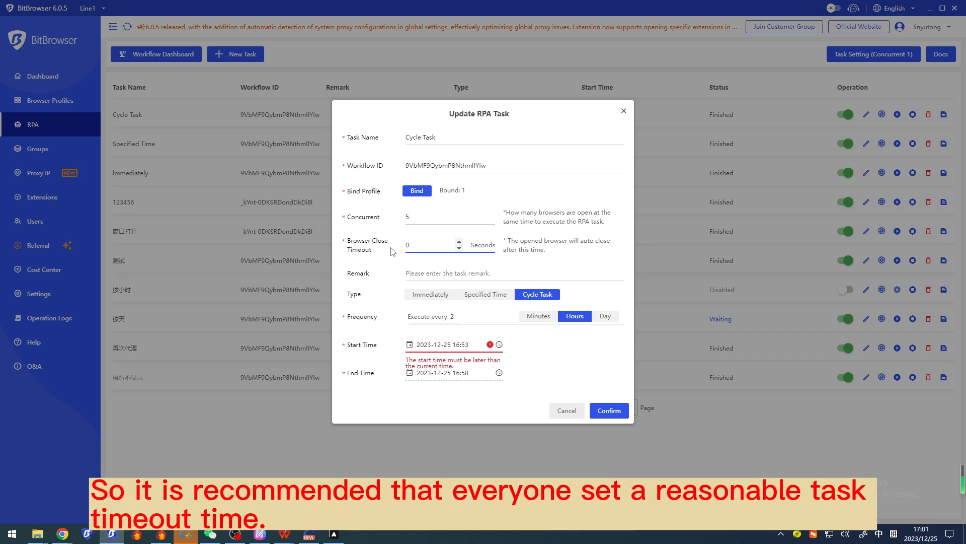
{"action": "left_click", "coordinate": [624, 111]}
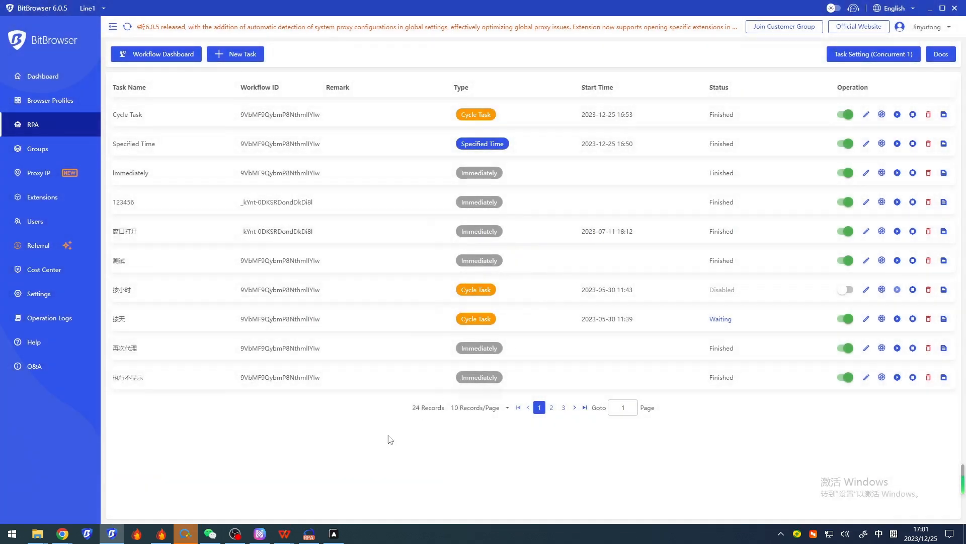
Switch to the RPA presentation in WPS Office and review the consideration about adding a "Close Tab/Window" block at the workflow's end
{"action": "mouse_move", "coordinate": [284, 533]}
{"action": "left_click", "coordinate": [244, 485]}
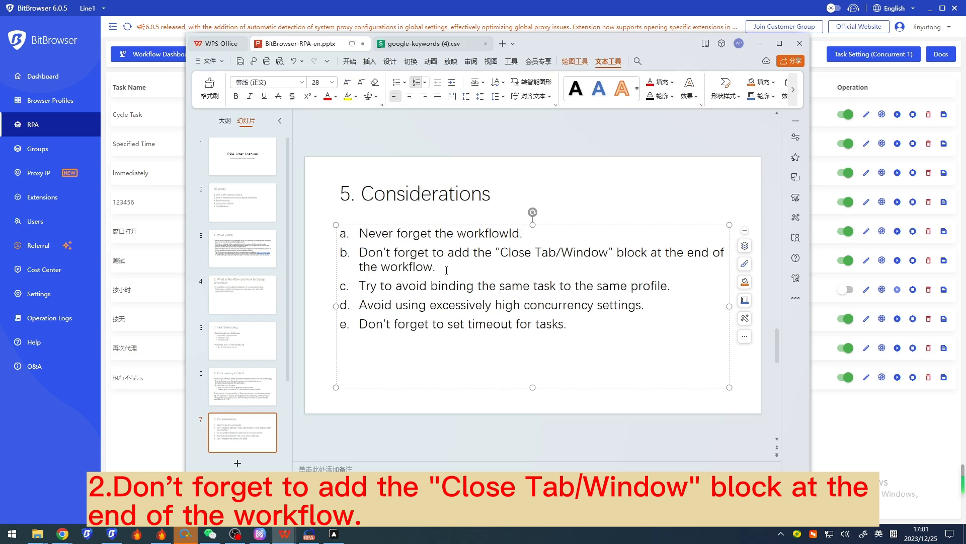
{"action": "left_click_drag", "start_coordinate": [503, 267], "coordinate": [359, 251]}
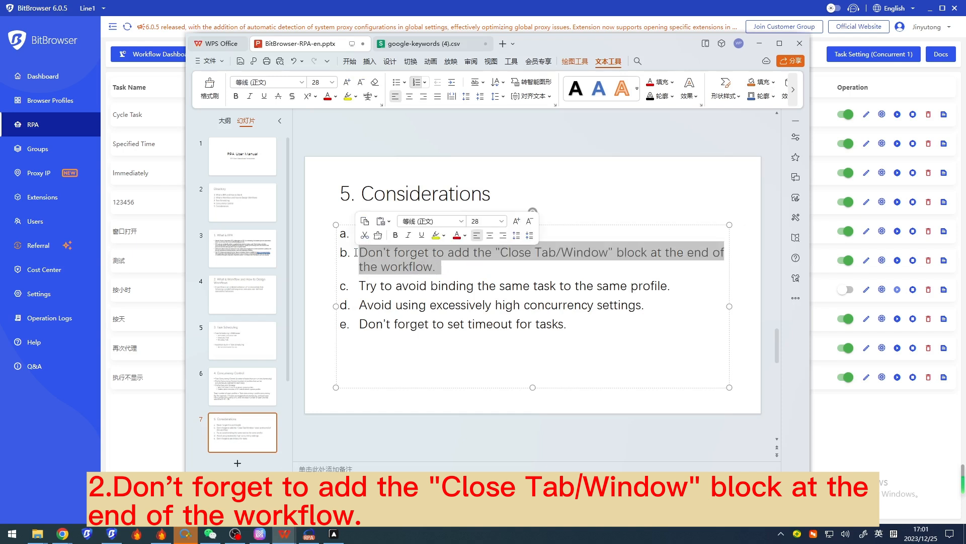
{"action": "left_click", "coordinate": [462, 271]}
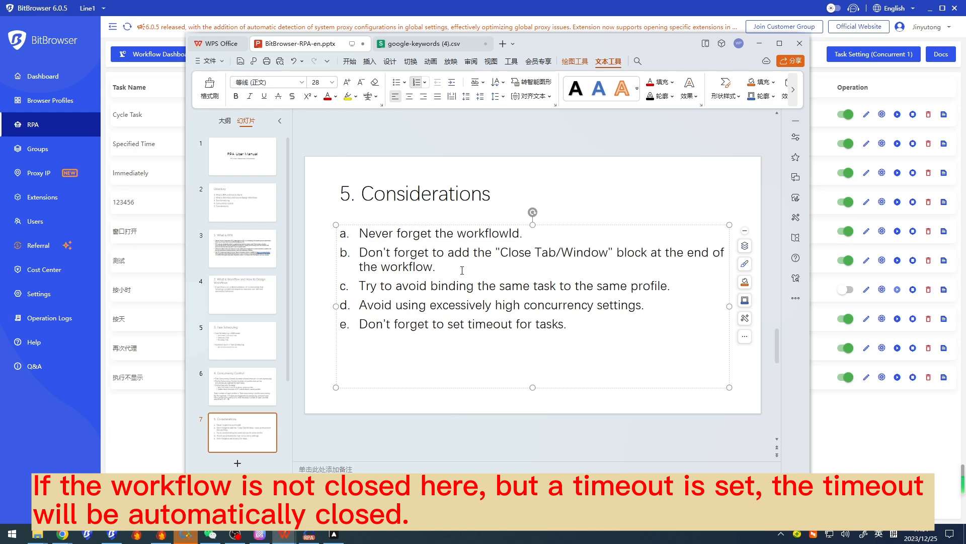
Open the Google Search sample workflow in Automa, inspect the settings of its final Close Tab/Window block, and minimize the workflow window
{"action": "left_click", "coordinate": [112, 534]}
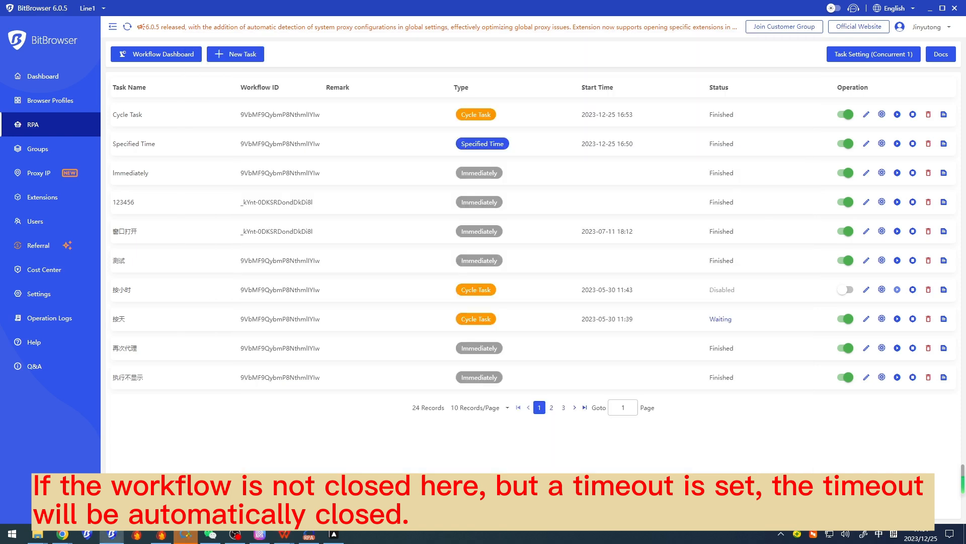
{"action": "left_click", "coordinate": [334, 534]}
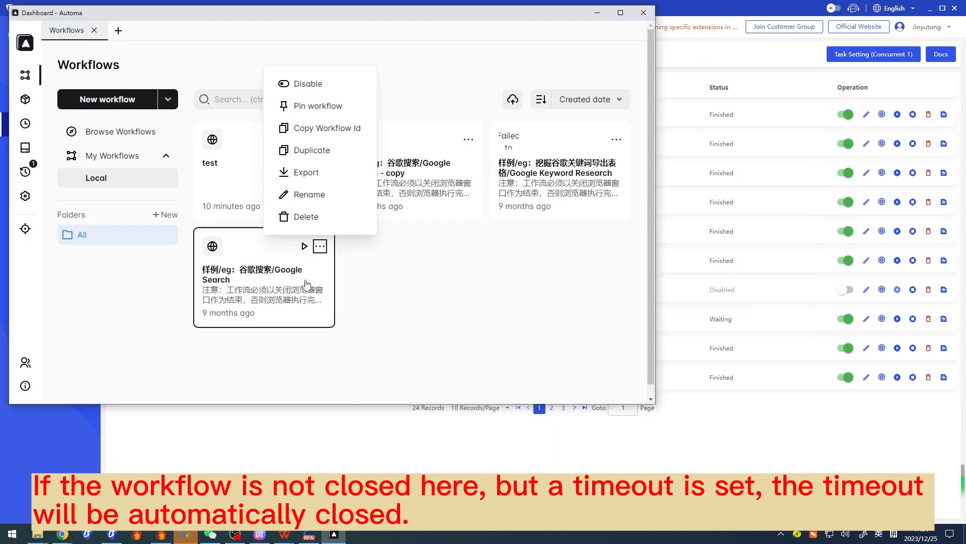
{"action": "left_click", "coordinate": [289, 274]}
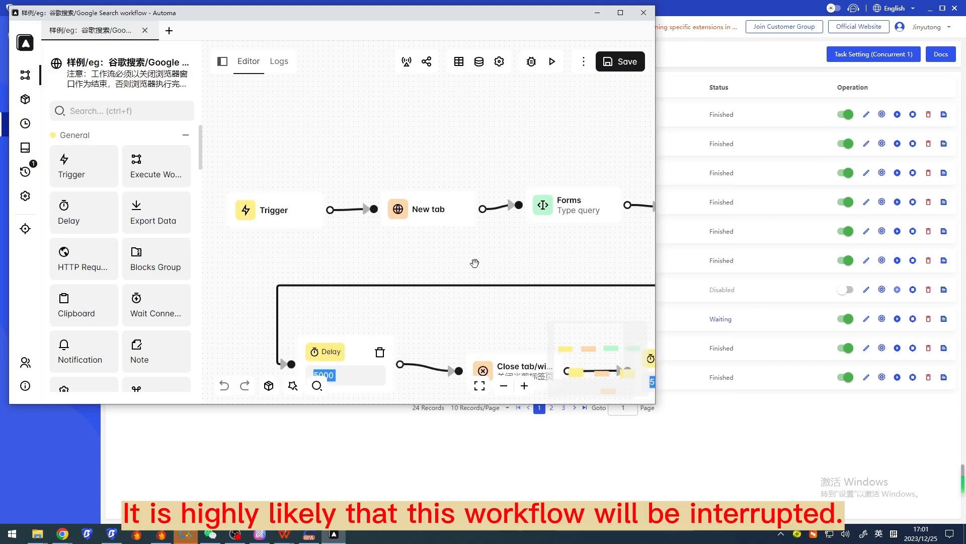
{"action": "left_click_drag", "start_coordinate": [510, 264], "coordinate": [401, 169]}
{"action": "scroll", "coordinate": [462, 162], "scroll_direction": "down", "scroll_amount": 1}
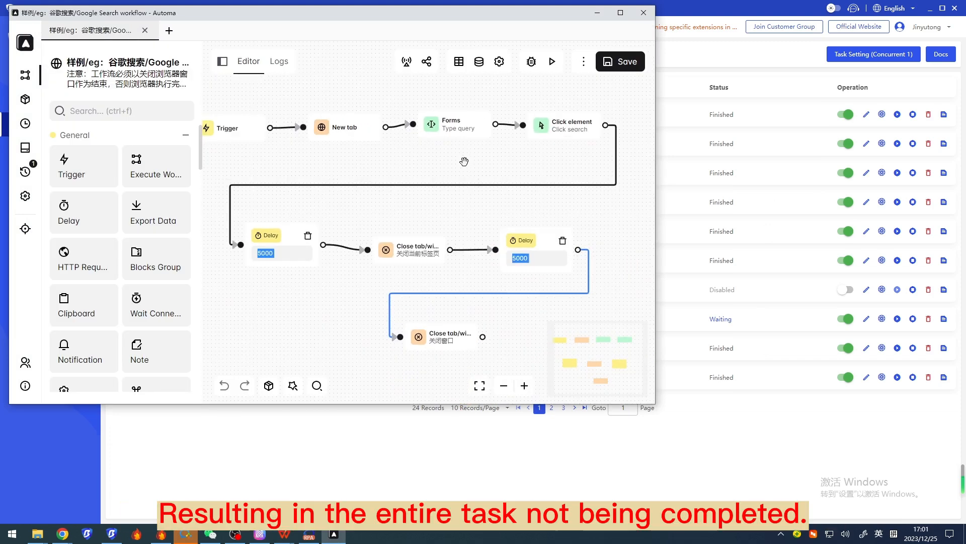
{"action": "double_click", "coordinate": [455, 342]}
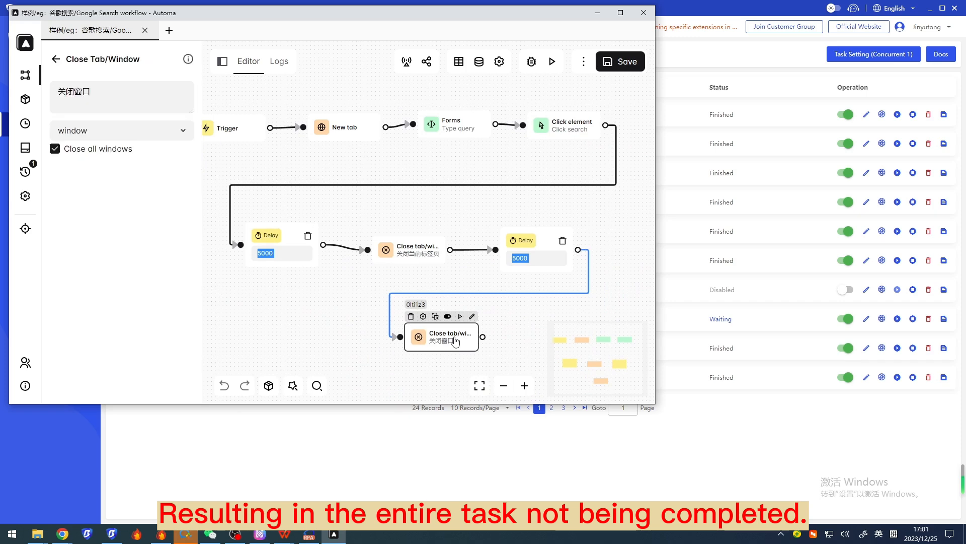
{"action": "left_click_drag", "start_coordinate": [450, 214], "coordinate": [451, 229]}
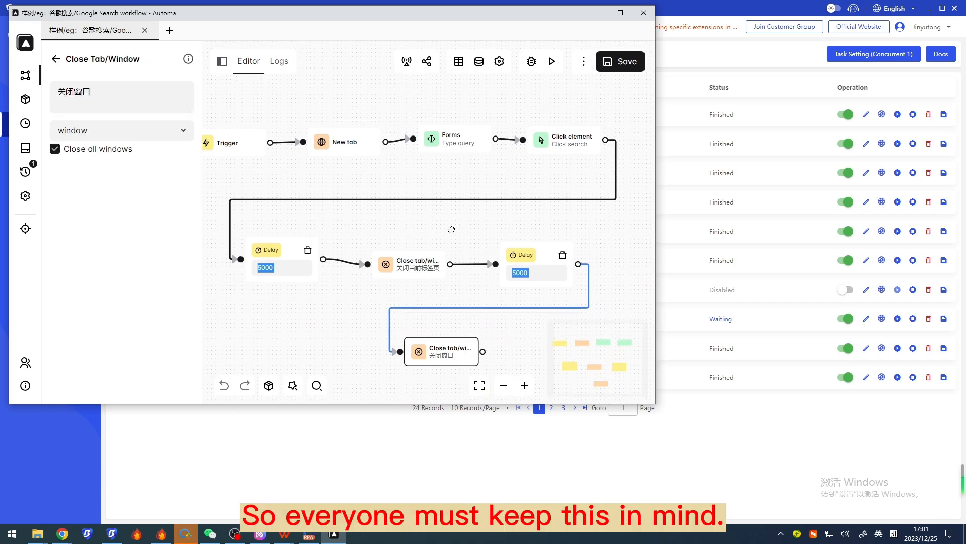
{"action": "mouse_move", "coordinate": [519, 252]}
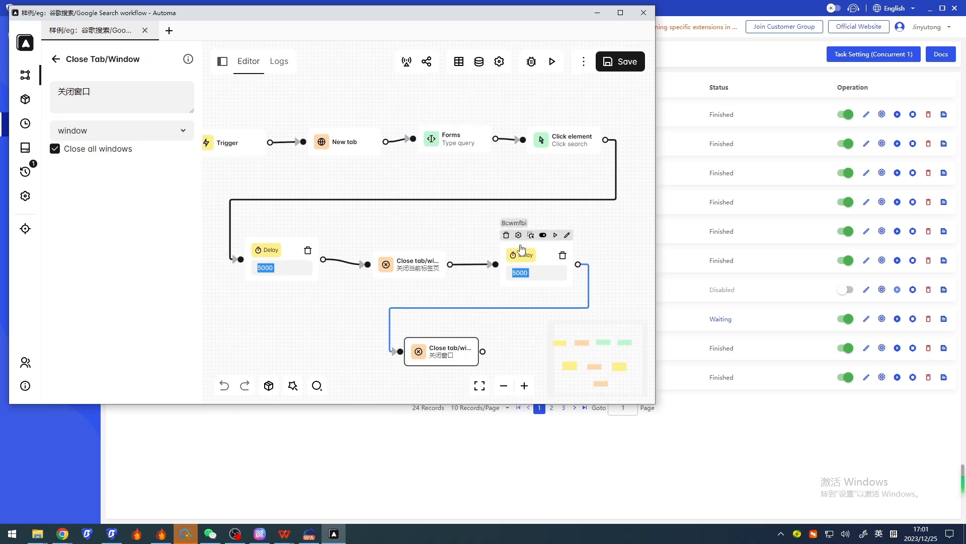
{"action": "left_click", "coordinate": [599, 13]}
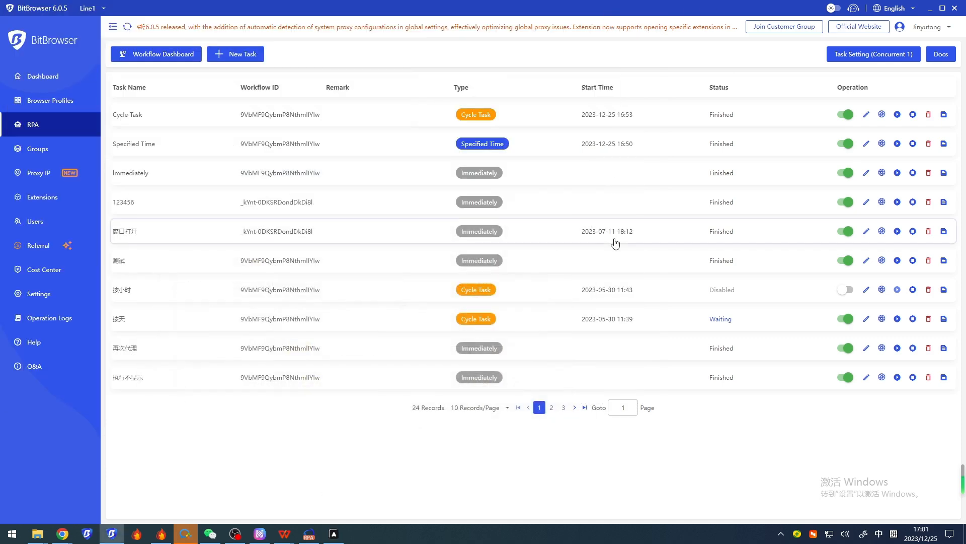
Return to the RPA presentation in WPS Office and highlight the consideration about not binding the same task to the same profile
{"action": "mouse_move", "coordinate": [284, 533]}
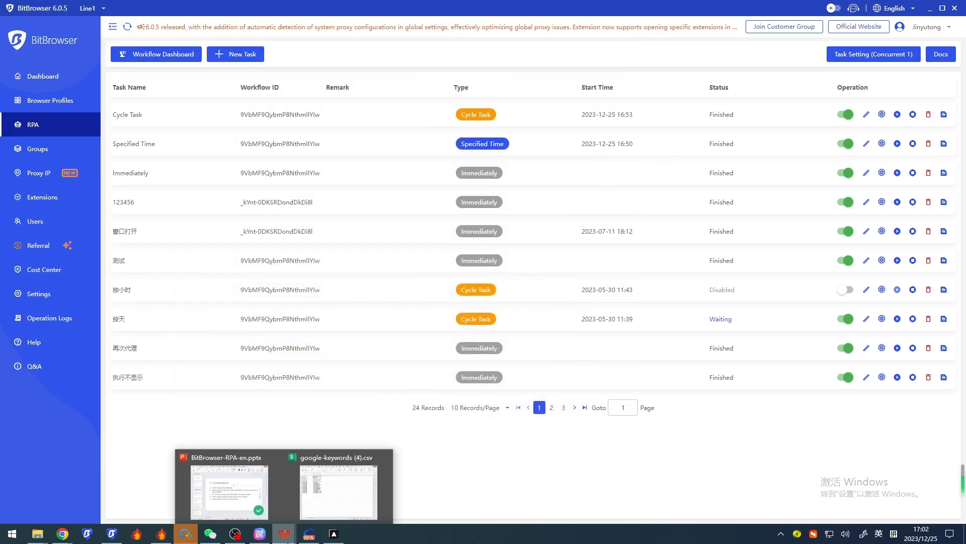
{"action": "left_click", "coordinate": [215, 480]}
{"action": "left_click_drag", "start_coordinate": [365, 288], "coordinate": [673, 288]}
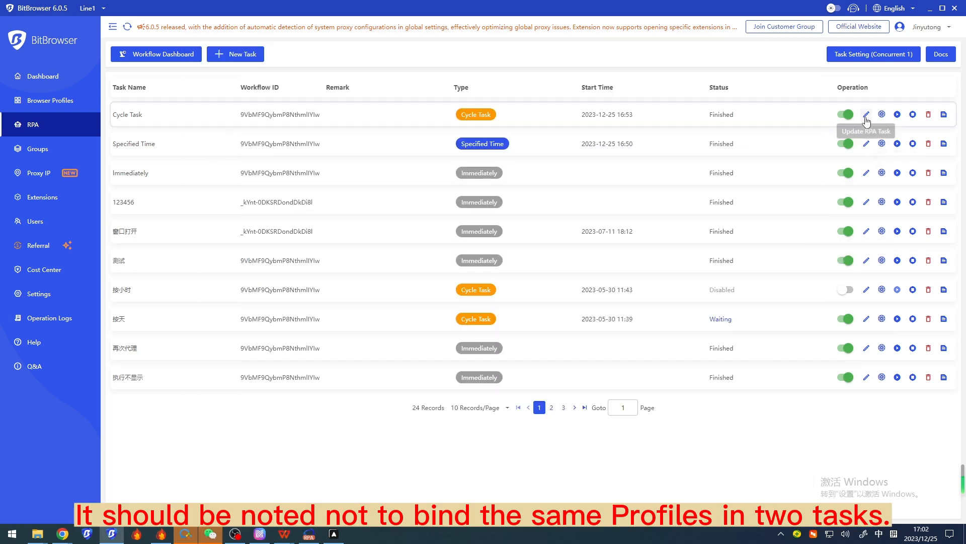
Review the profile binding settings of the Cycle Task and the Specified Time task in BitBrowser, closing each editor without saving
{"action": "left_click", "coordinate": [866, 114]}
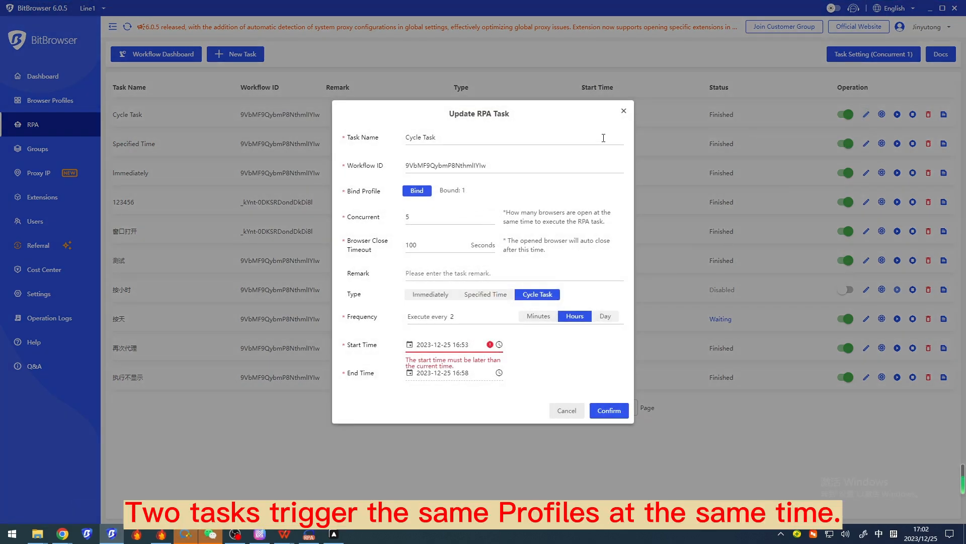
{"action": "left_click", "coordinate": [624, 111]}
{"action": "left_click", "coordinate": [866, 144]}
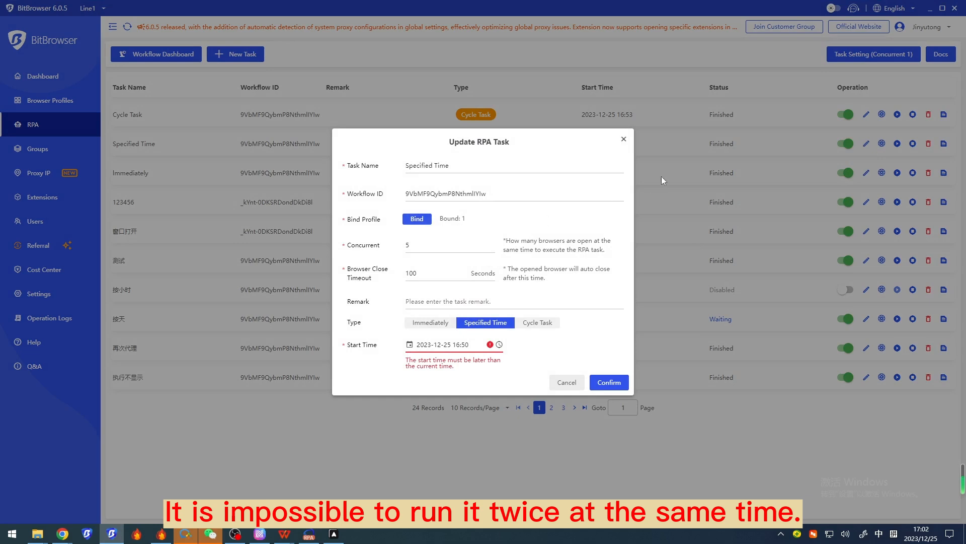
{"action": "left_click", "coordinate": [622, 141]}
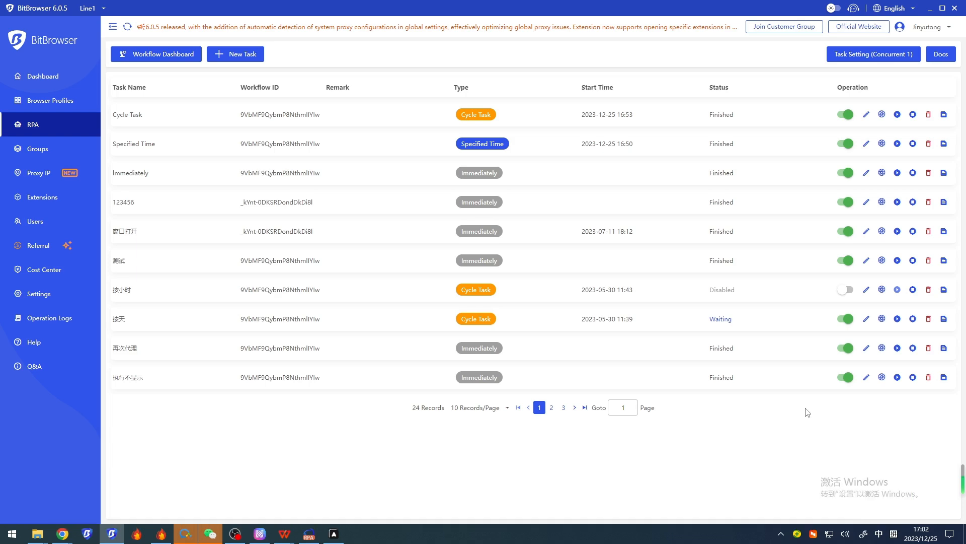
Switch to the RPA presentation in WPS Office and highlight the considerations on excessively high concurrency and on setting task timeouts
{"action": "mouse_move", "coordinate": [284, 534]}
{"action": "left_click", "coordinate": [268, 493]}
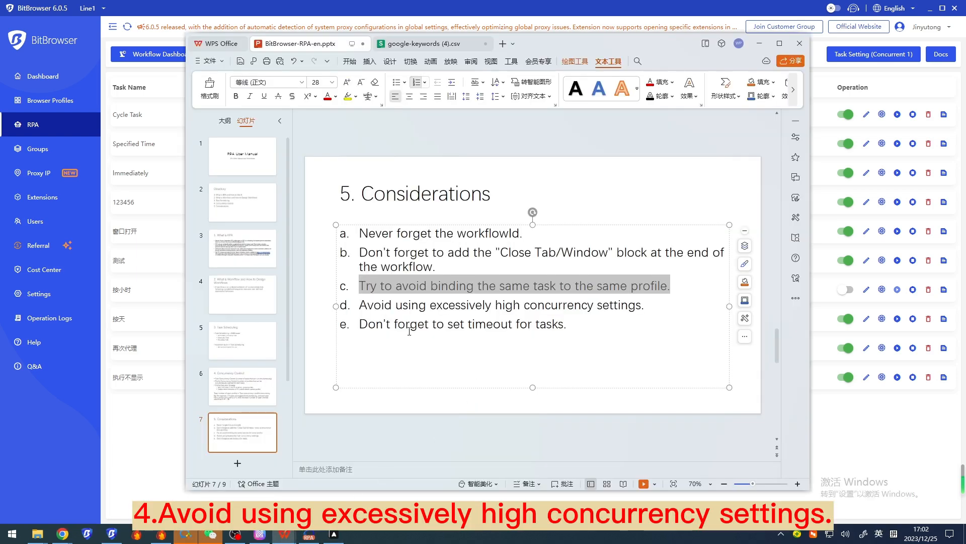
{"action": "left_click_drag", "start_coordinate": [361, 305], "coordinate": [651, 305]}
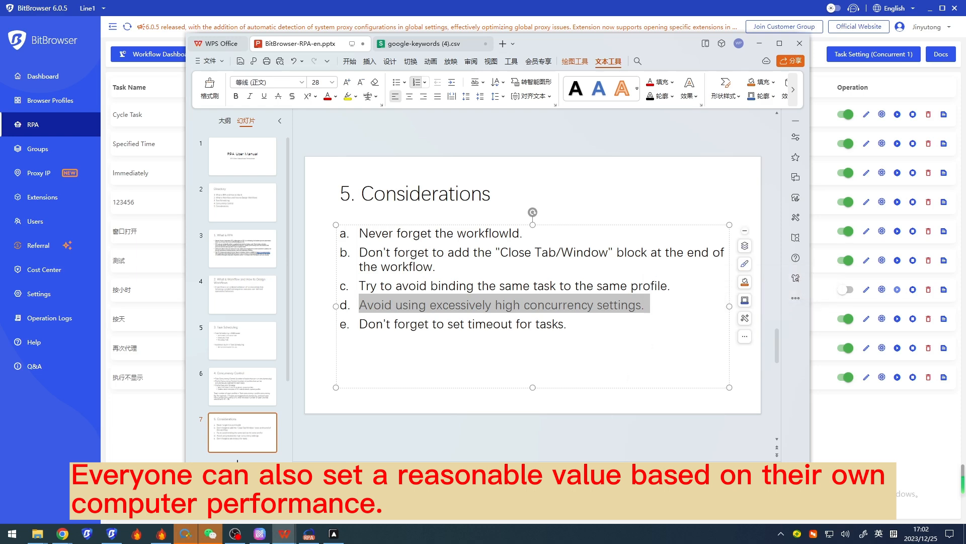
{"action": "left_click_drag", "start_coordinate": [359, 324], "coordinate": [577, 325]}
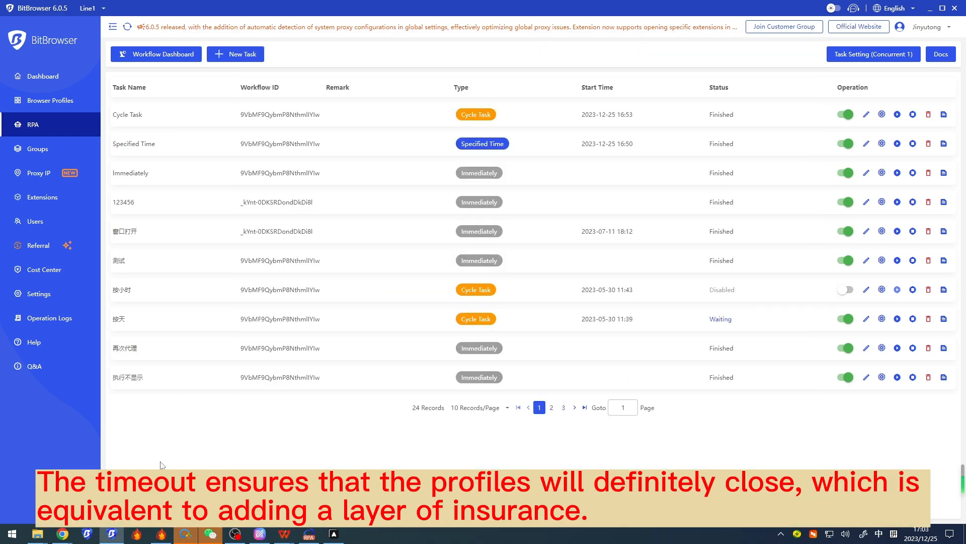
Review the Cycle Task's Browser Close Timeout setting in BitBrowser and close the task editor without saving
{"action": "left_click", "coordinate": [866, 115]}
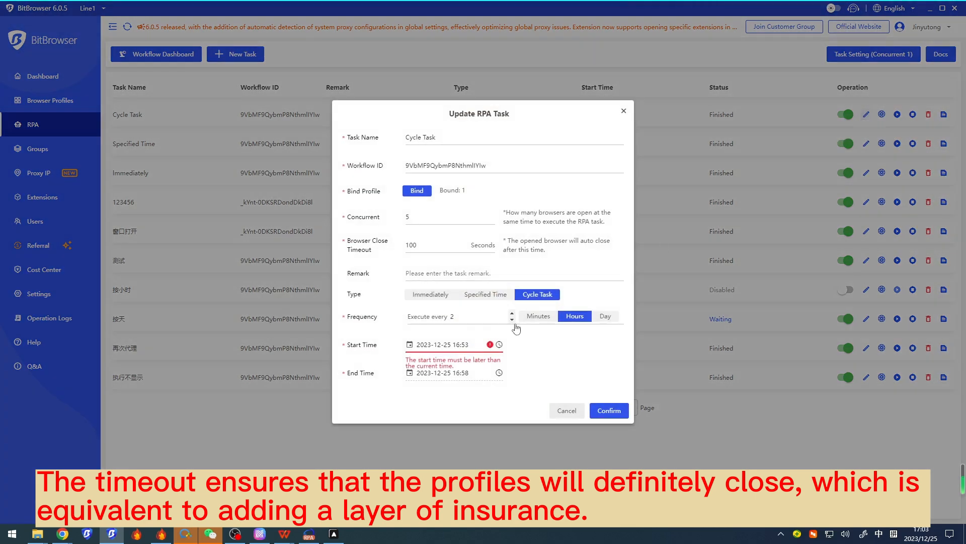
{"action": "left_click", "coordinate": [436, 247]}
{"action": "left_click_drag", "start_coordinate": [436, 247], "coordinate": [389, 246]}
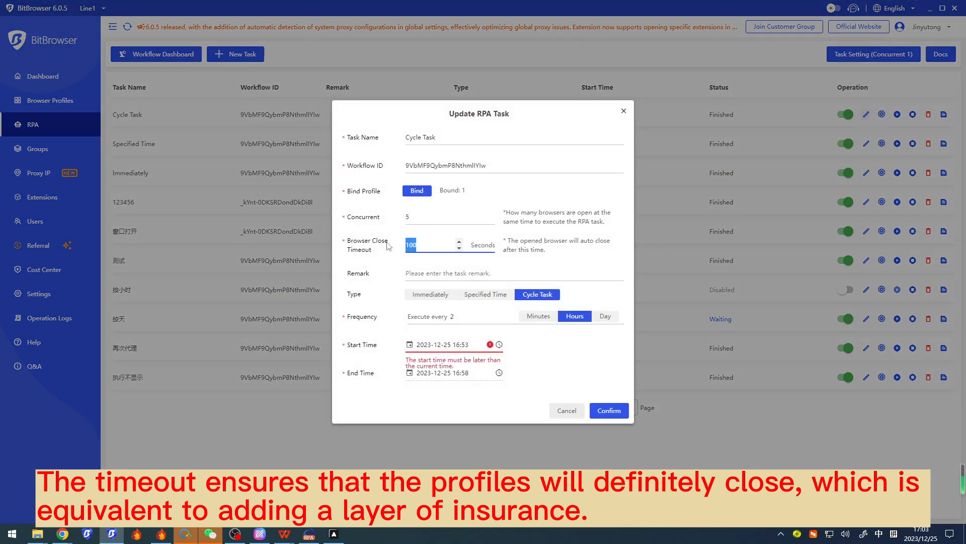
{"action": "left_click", "coordinate": [426, 242]}
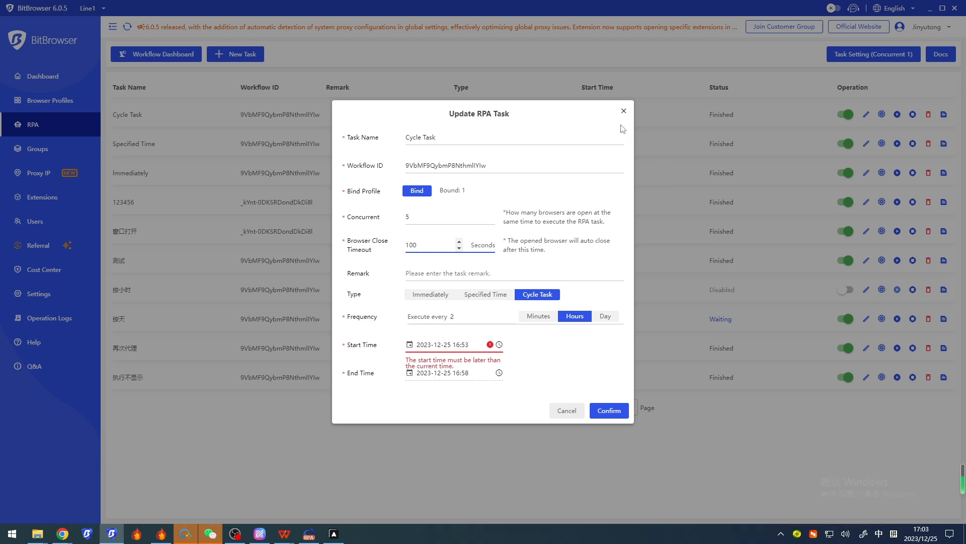
{"action": "left_click", "coordinate": [623, 113]}
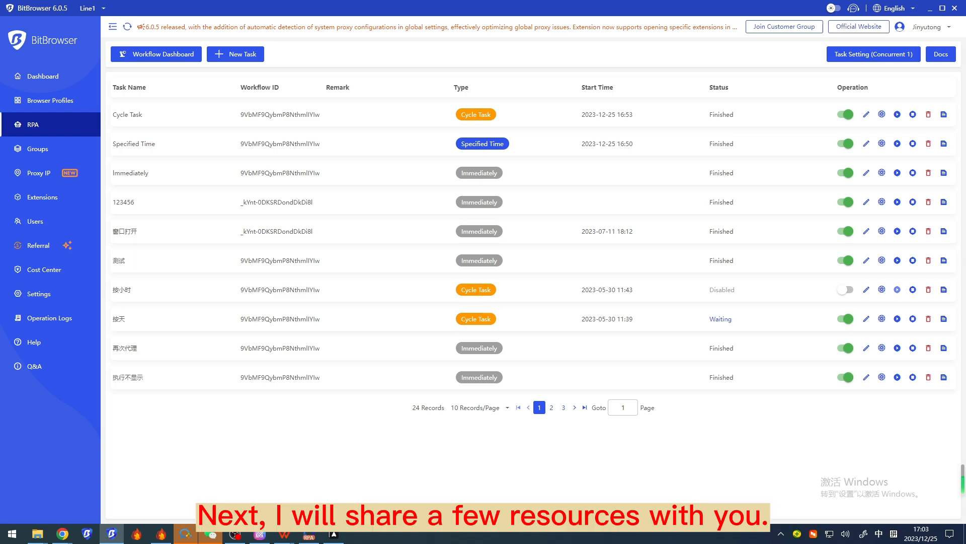
{"action": "mouse_move", "coordinate": [288, 536]}
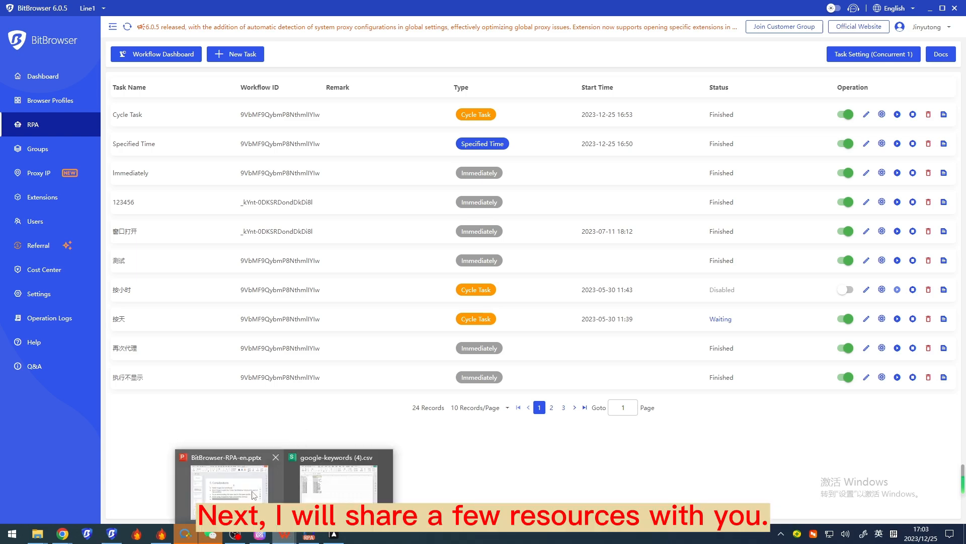